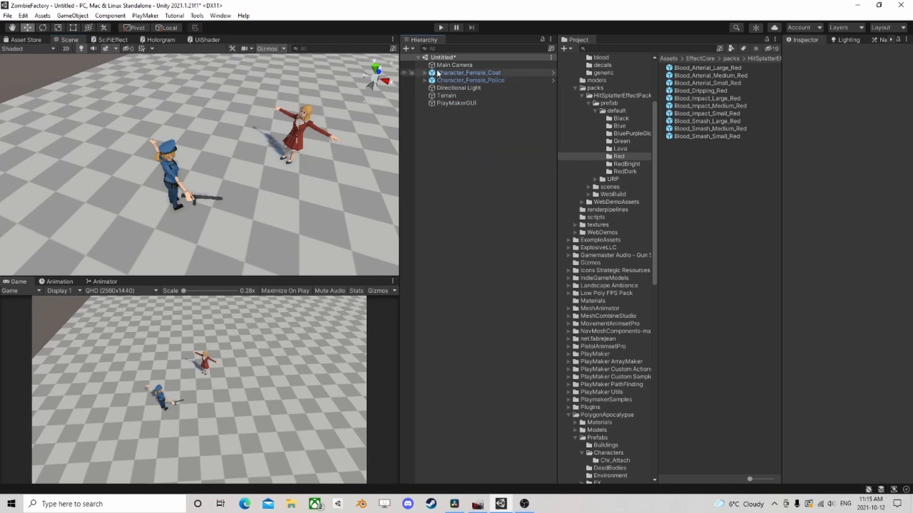
Move Character_Female_Police slightly closer to Character_Female_Coat, to about X 10.24 and Z 6.91.
click(465, 73)
mouse_move(289, 170)
mouse_down()
mouse_move(290, 160)
mouse_move(311, 171)
mouse_move(280, 191)
mouse_move(298, 164)
mouse_up()
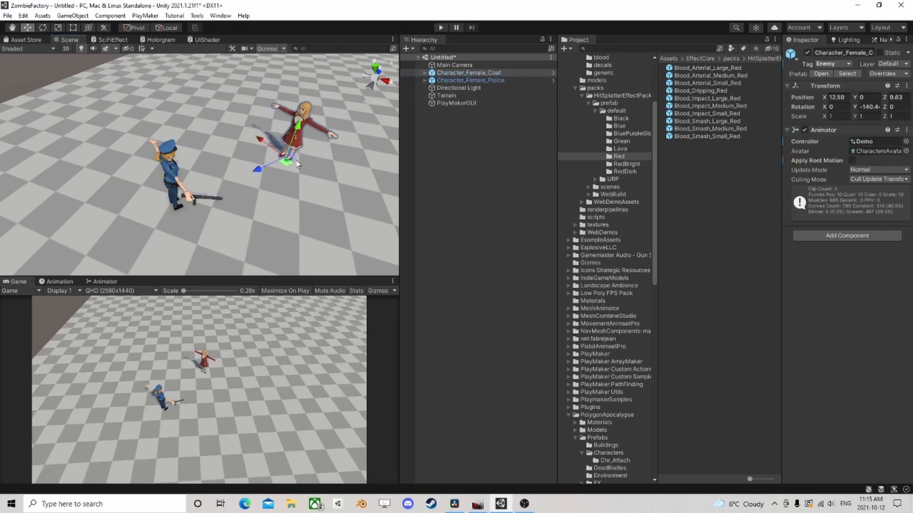
click(469, 80)
mouse_move(172, 213)
mouse_down()
mouse_move(169, 220)
mouse_move(168, 201)
mouse_move(158, 215)
mouse_move(187, 188)
mouse_move(188, 205)
mouse_up()
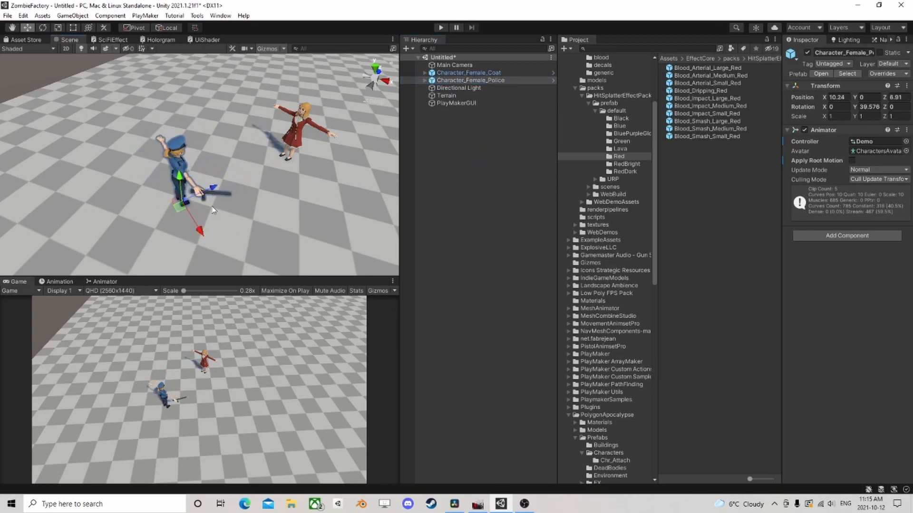
click(461, 74)
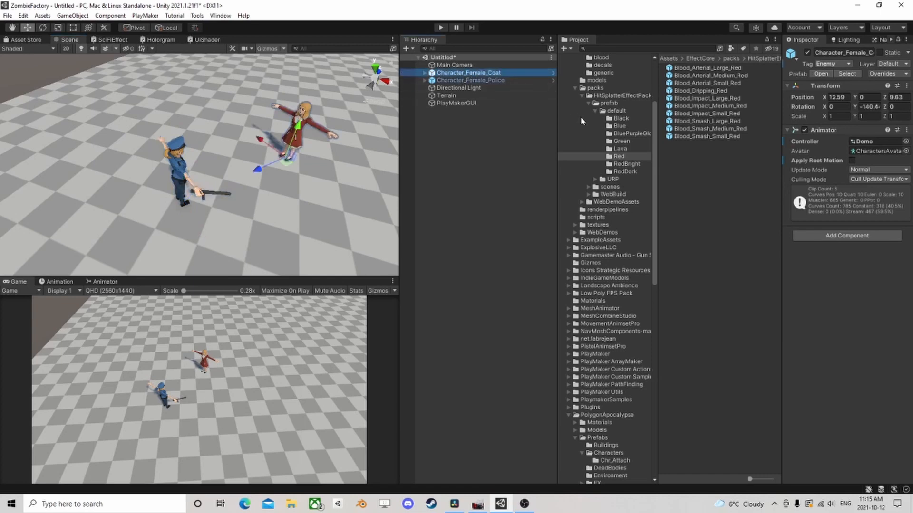
click(829, 236)
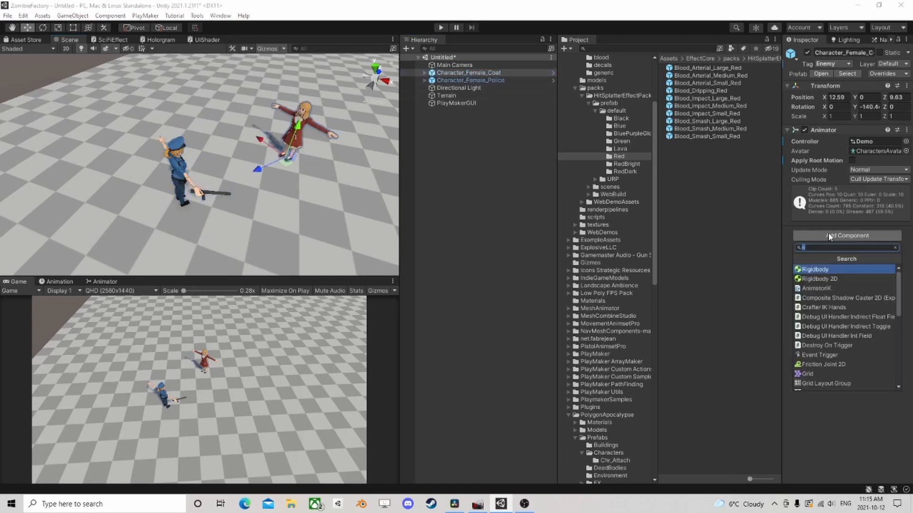
click(771, 266)
Show the Demo animator controller enlarged and examine its Locomotion state and the Attack, Damaged, Death and Speed parameters.
click(100, 283)
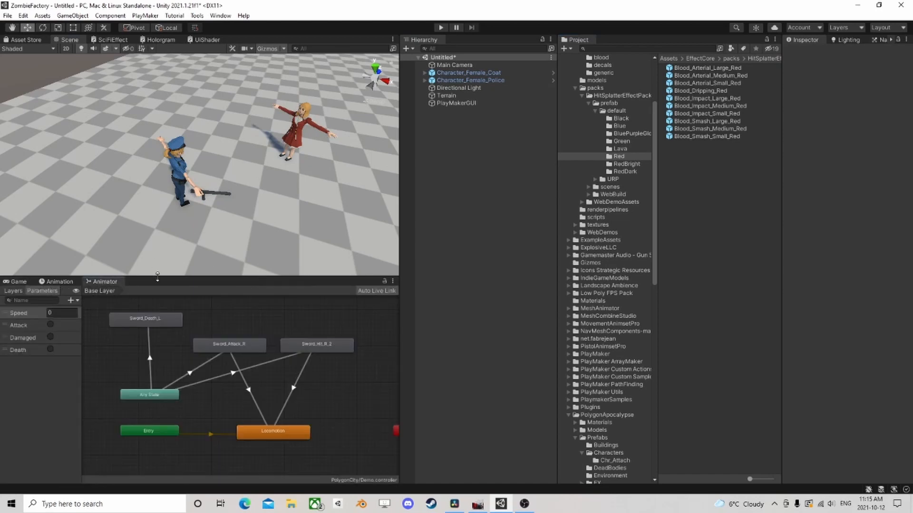
drag(193, 276, 193, 161)
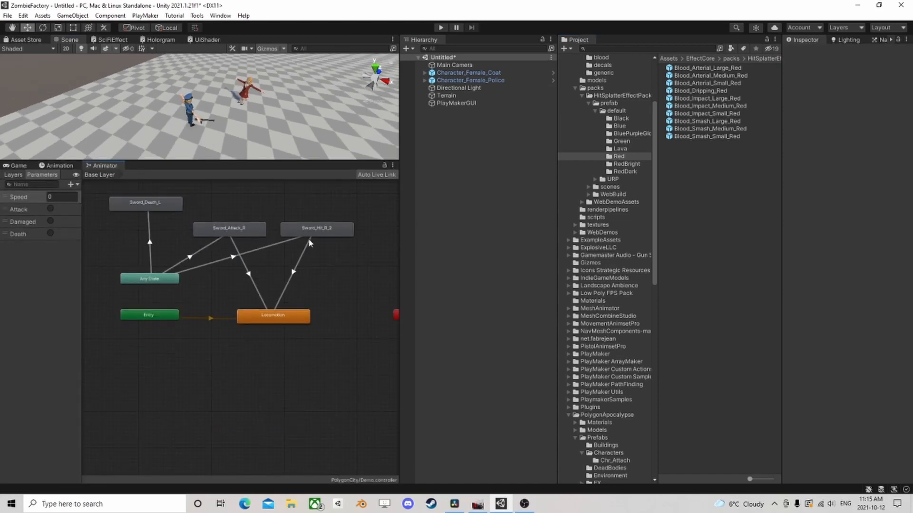
click(249, 320)
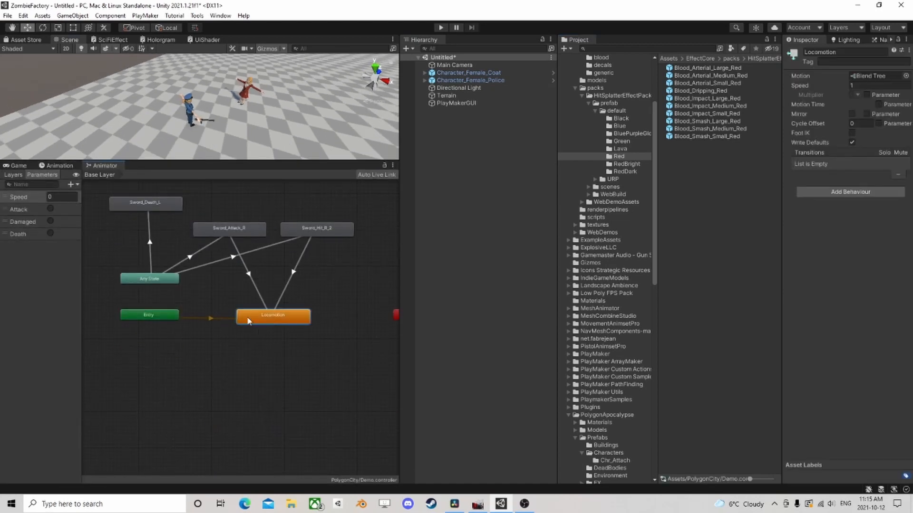
click(20, 210)
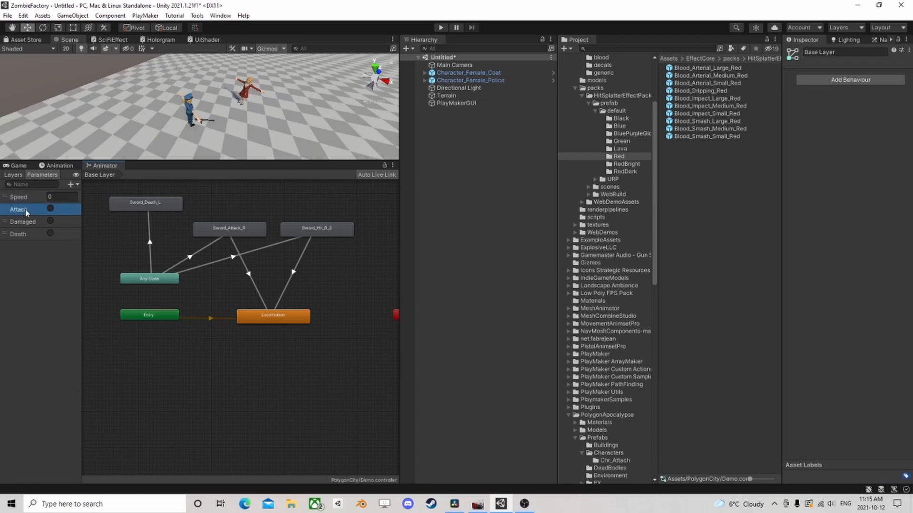
click(33, 226)
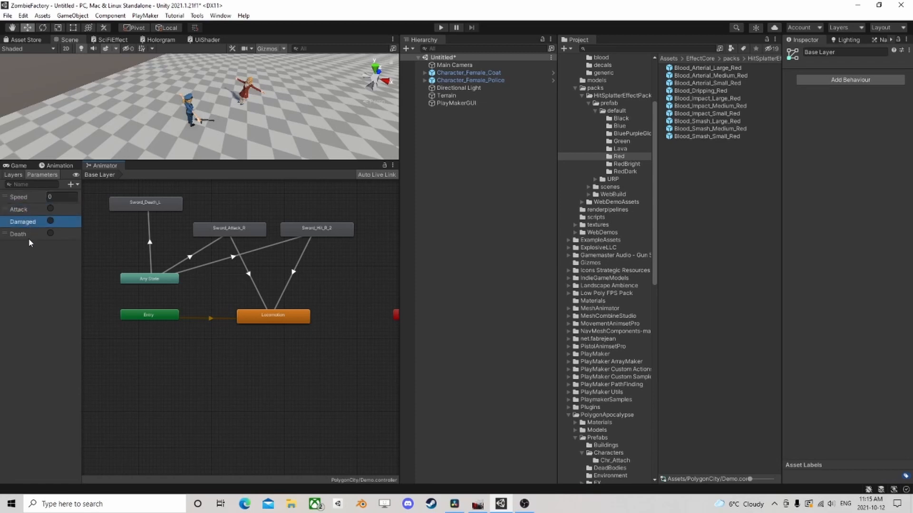
click(26, 237)
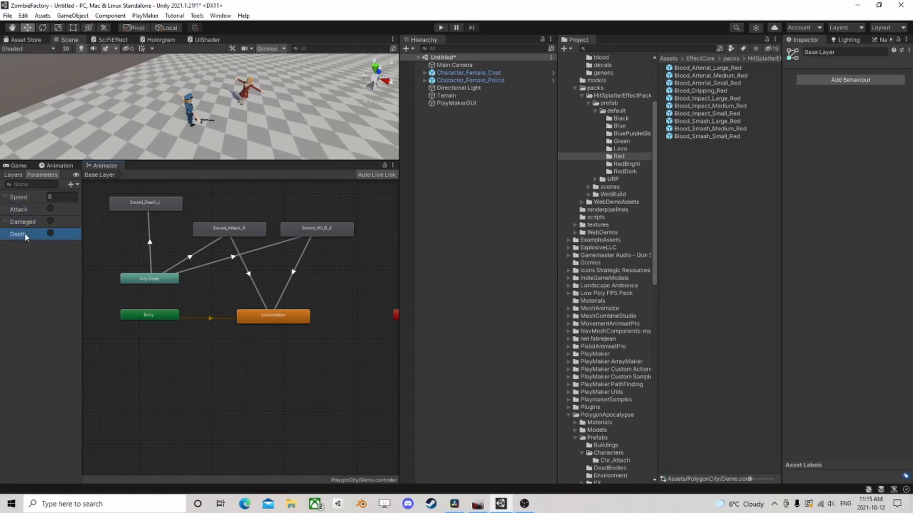
click(25, 198)
Inspect the Locomotion blend tree with its Sword_Idle and Sword_WalkFwd motions, and return to the Base Layer.
double_click(273, 319)
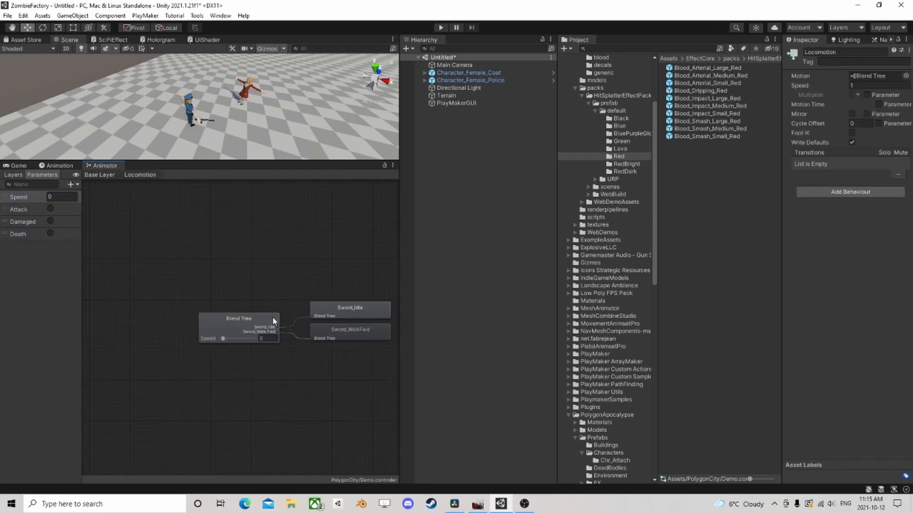
scroll(298, 299, up, 3)
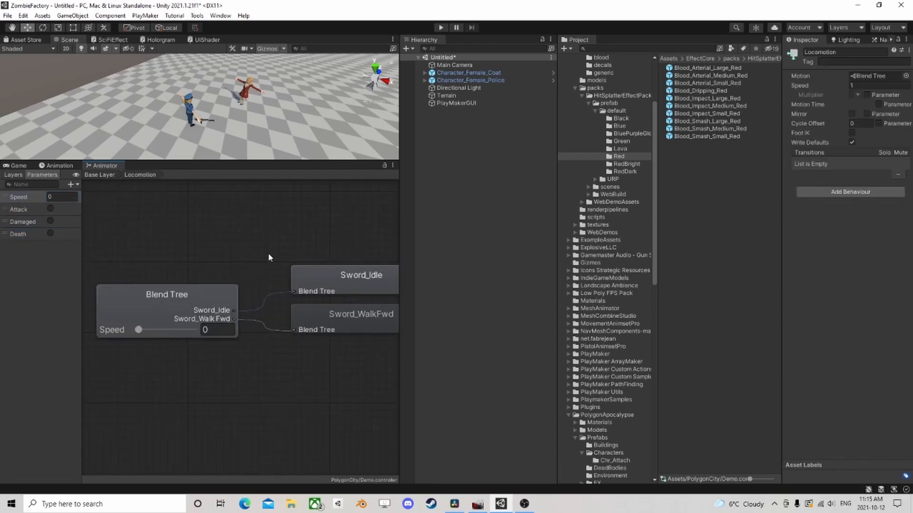
click(181, 311)
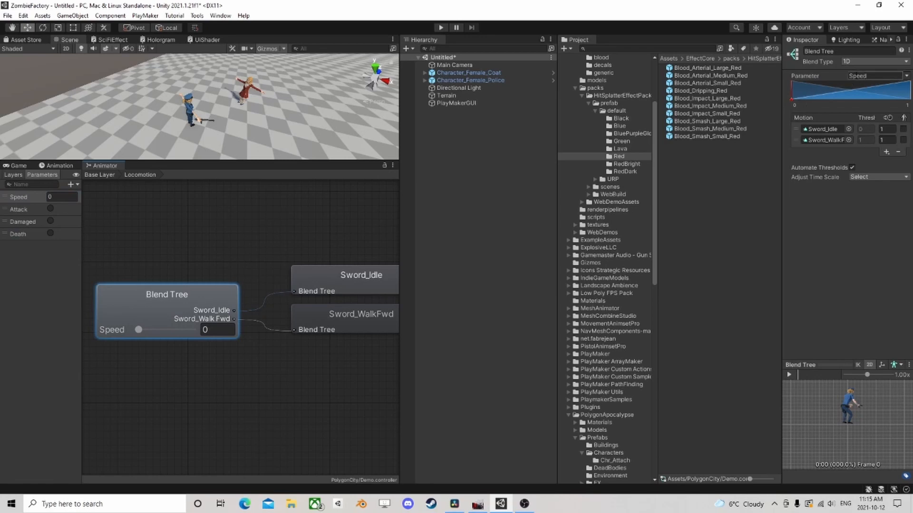
click(347, 293)
click(349, 322)
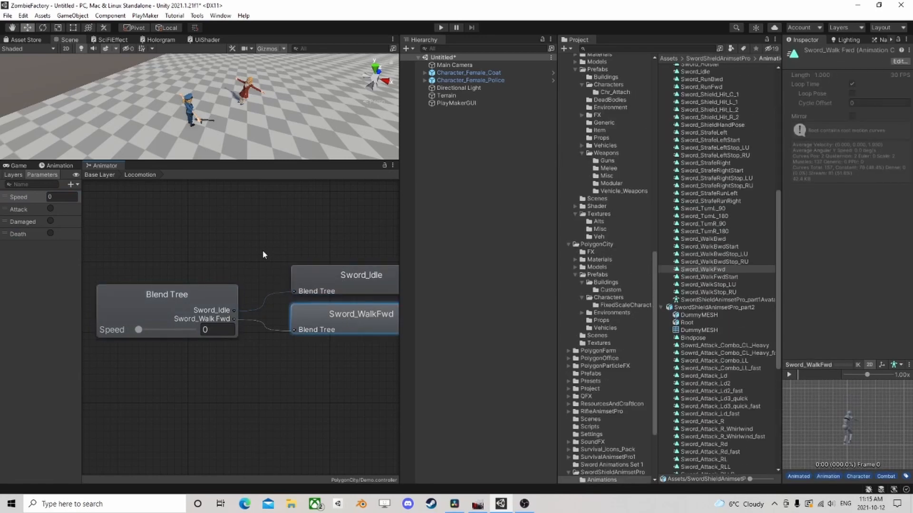
double_click(262, 250)
Check the Any State transitions and arrange the Sword_Death_L, Sword_Attack_R and Sword_Hit_R_2 states in one row above Any State.
click(177, 265)
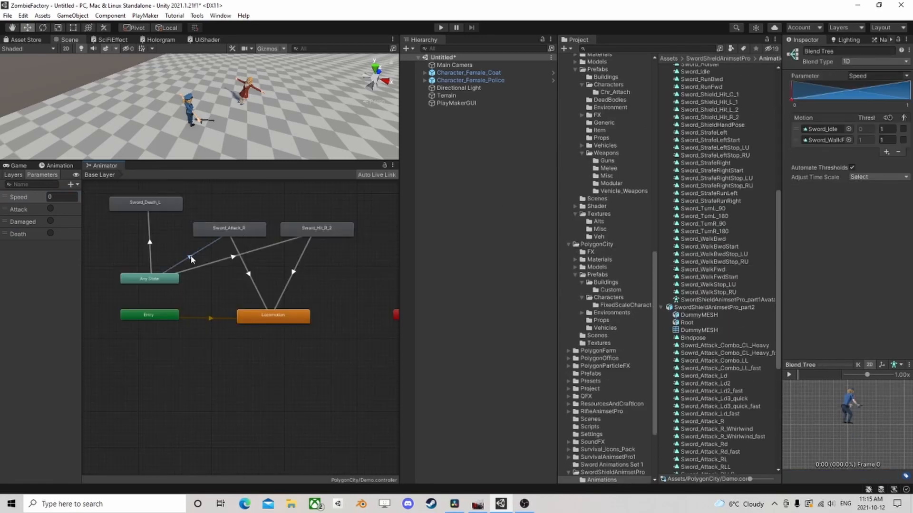
click(225, 232)
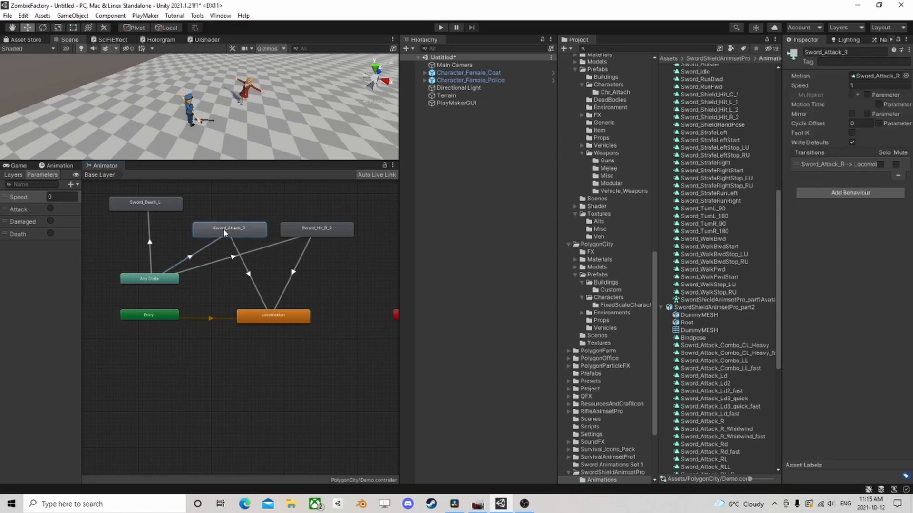
drag(232, 233, 225, 227)
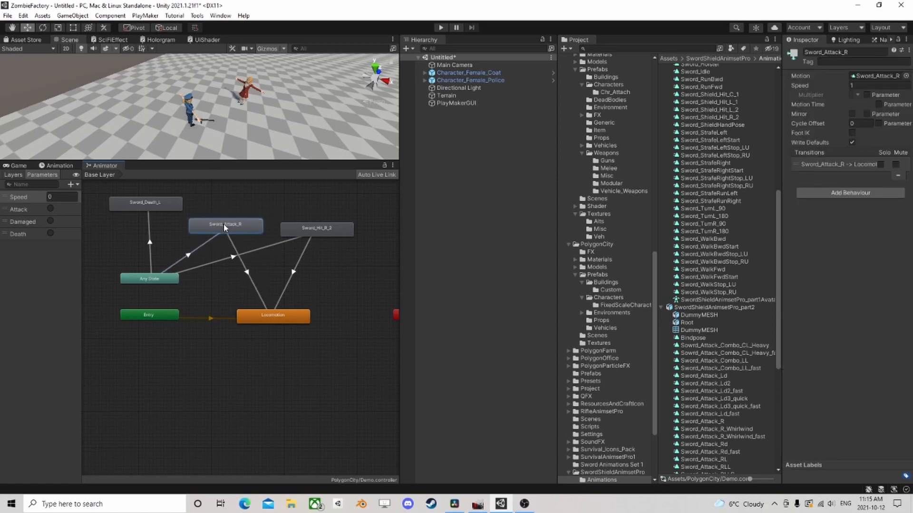
click(216, 261)
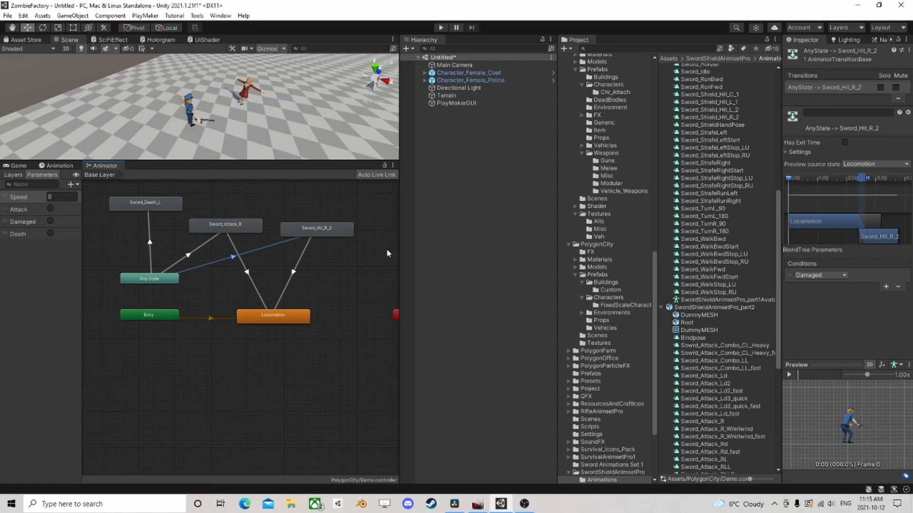
drag(324, 229, 319, 227)
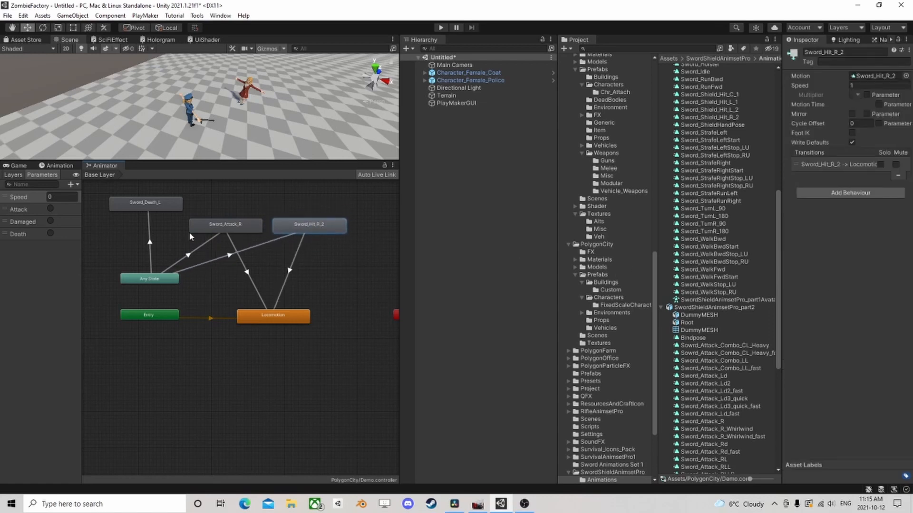
click(150, 236)
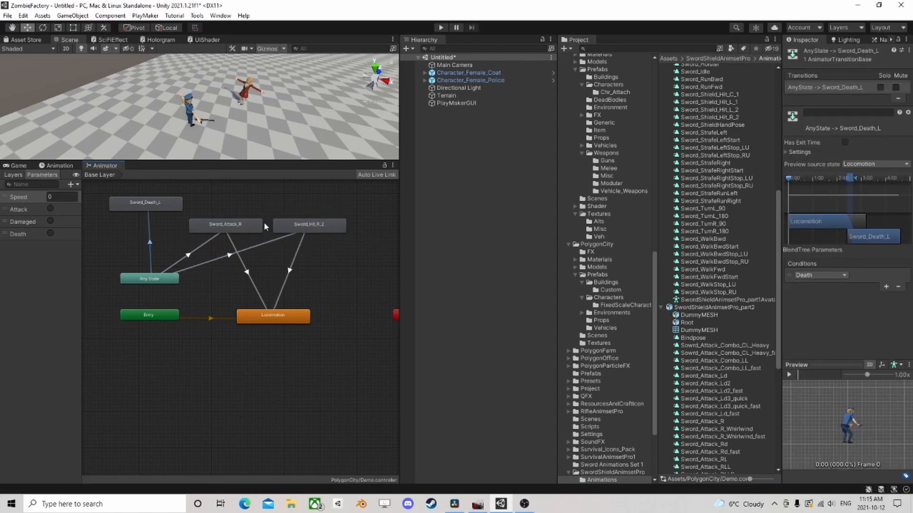
drag(158, 207, 157, 230)
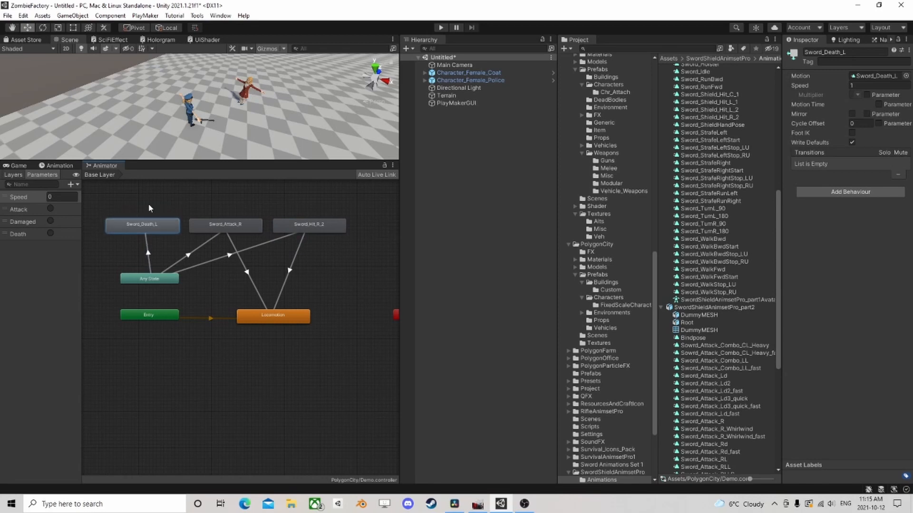
Test the animator in Play mode by firing the Attack, Damaged and Death triggers, and stop the playback.
click(440, 27)
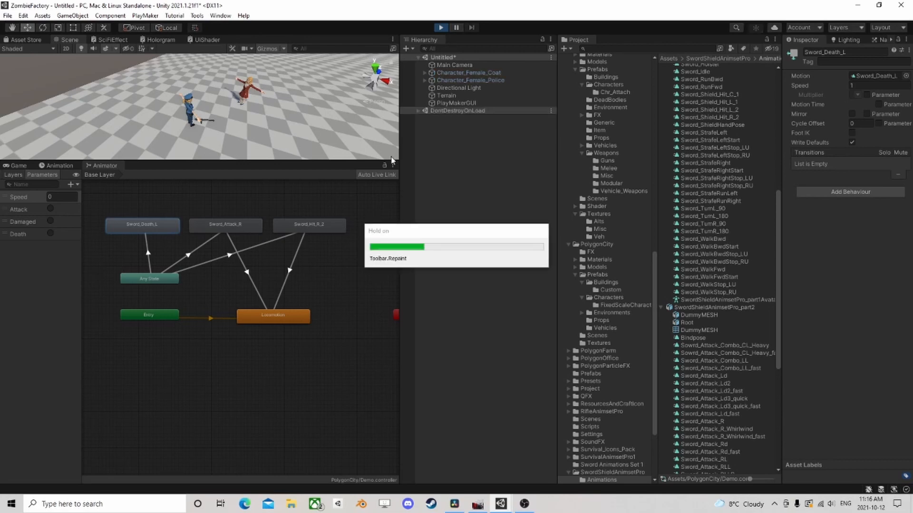
click(105, 166)
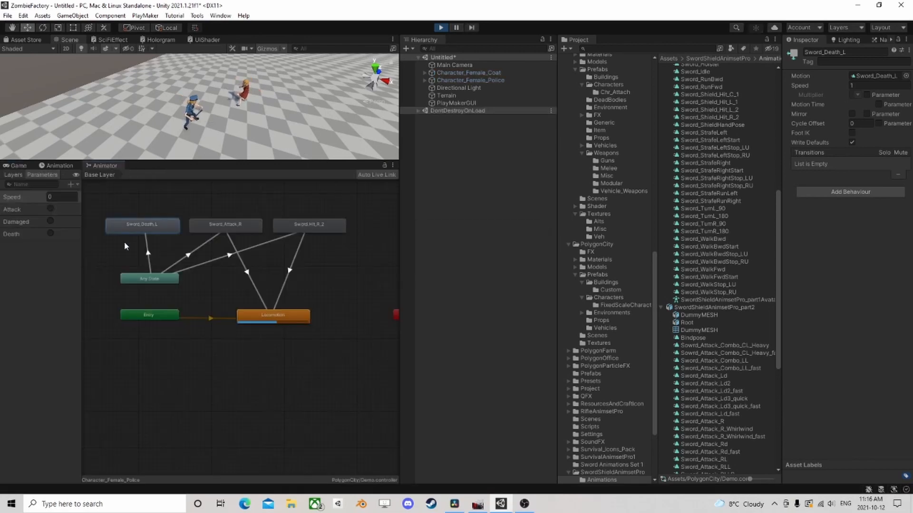
click(50, 209)
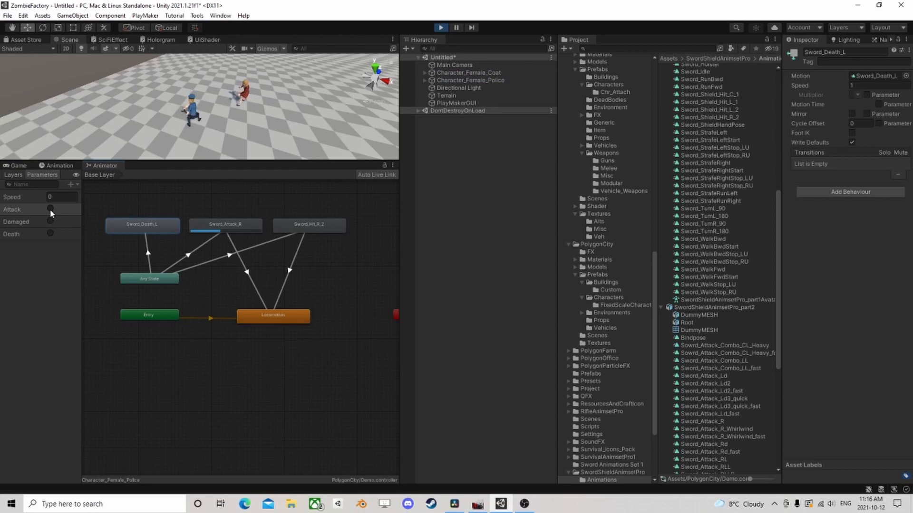
click(50, 209)
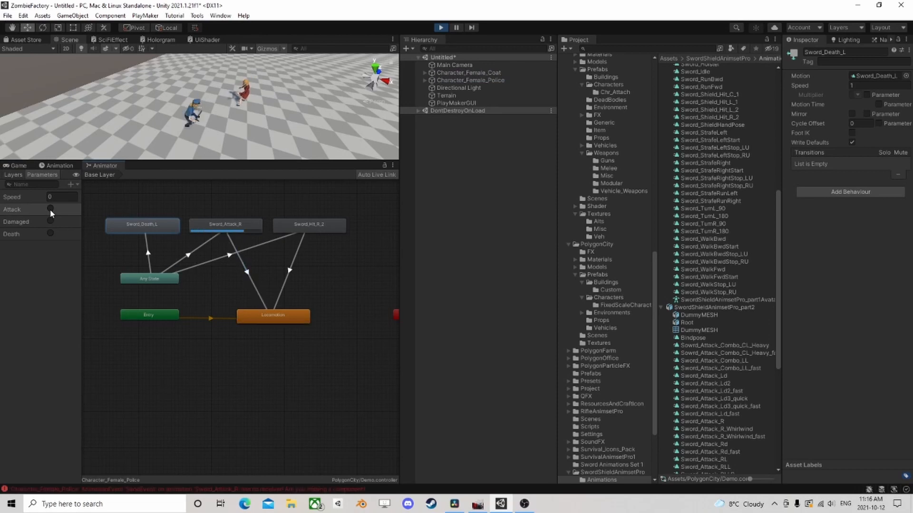
click(50, 209)
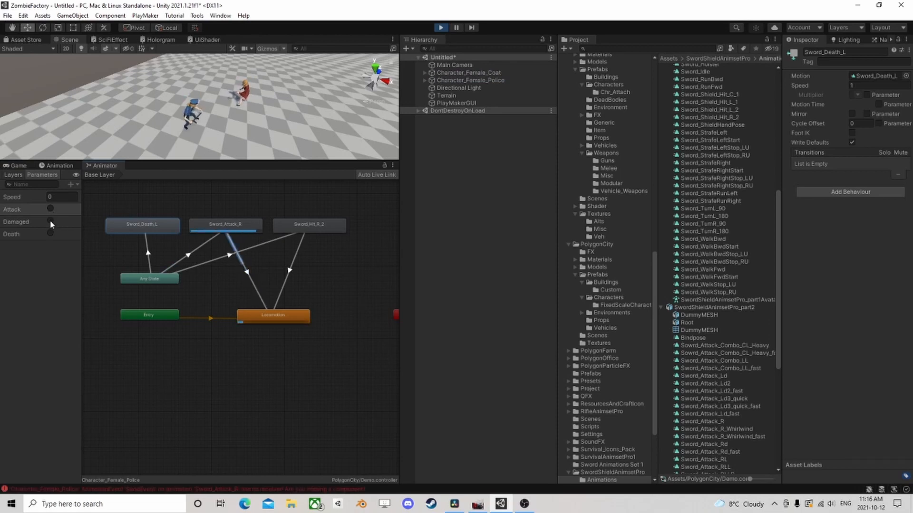
click(50, 221)
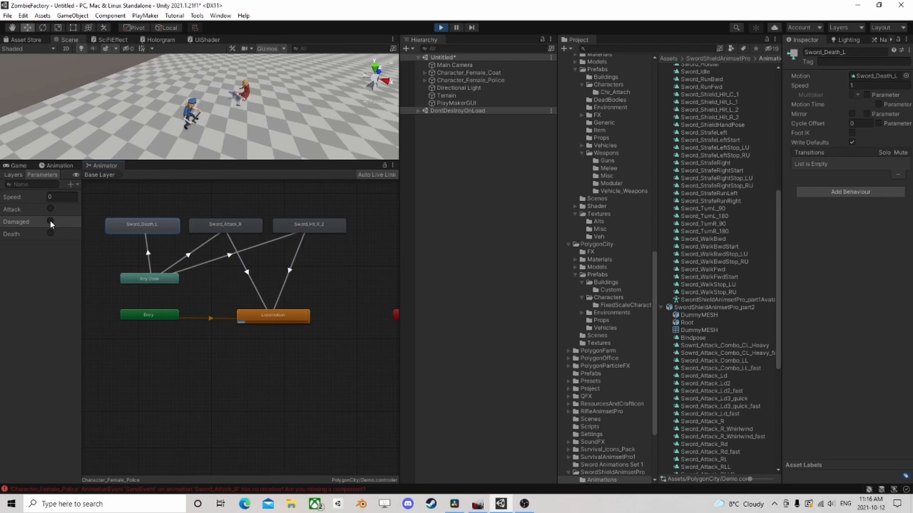
click(51, 221)
click(50, 234)
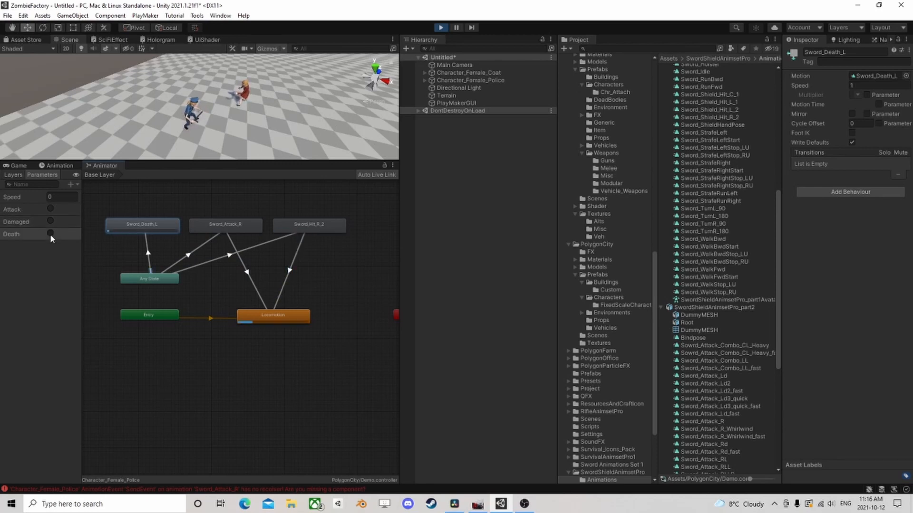
click(441, 27)
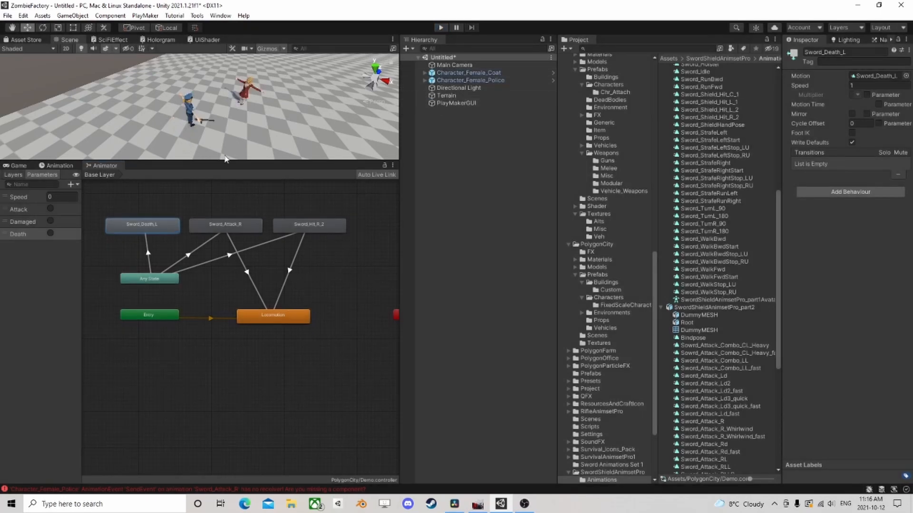
Add a Rigidbody to Character_Female_Coat, with Is Kinematic enabled and Use Gravity disabled.
drag(232, 161, 232, 240)
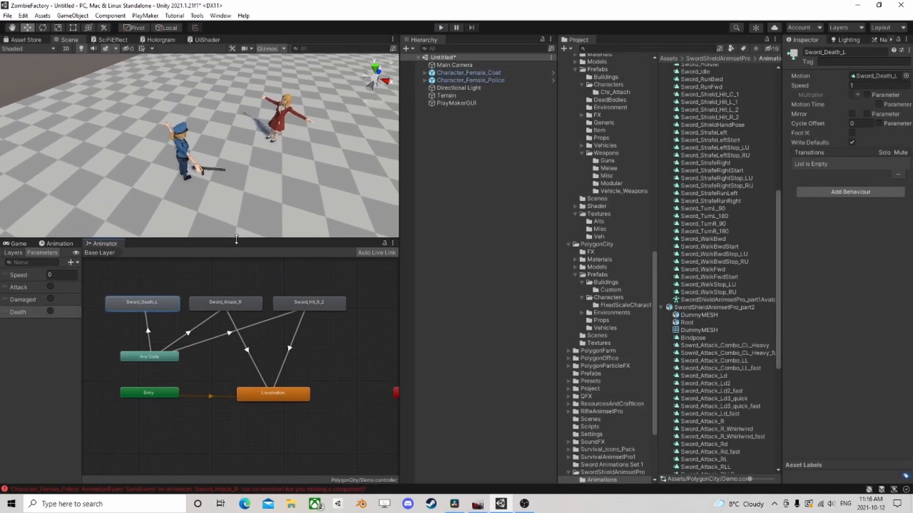
click(500, 73)
click(846, 235)
text(r)
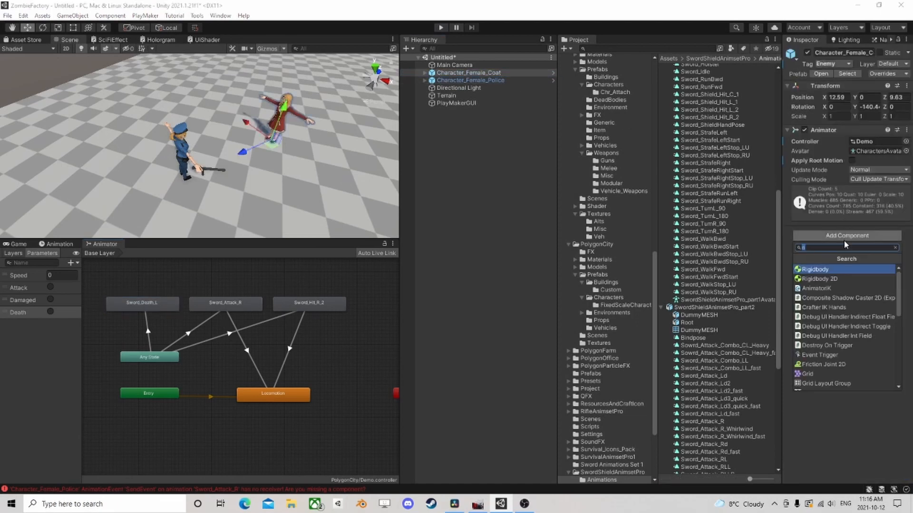
click(831, 270)
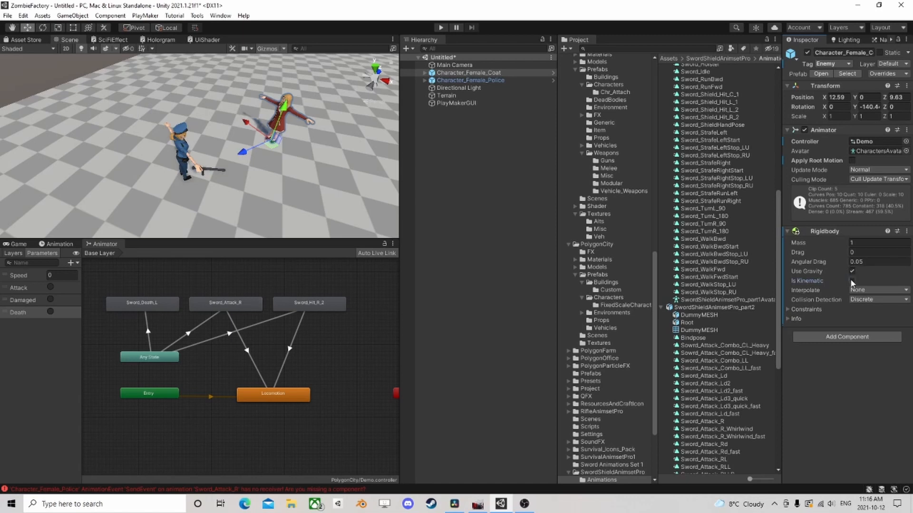
click(852, 281)
click(851, 271)
Add a Capsule Collider to Character_Female_Coat, with height 2 and center Y 1.
click(847, 337)
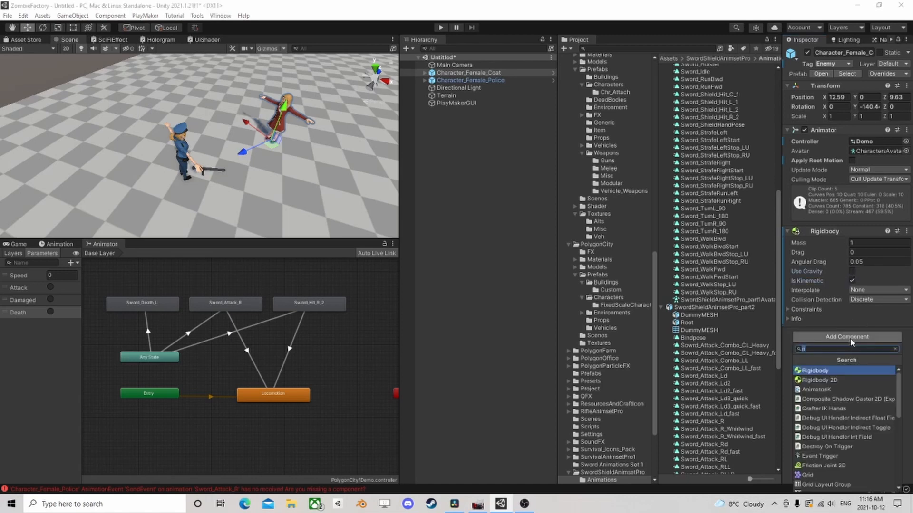
text(capsule)
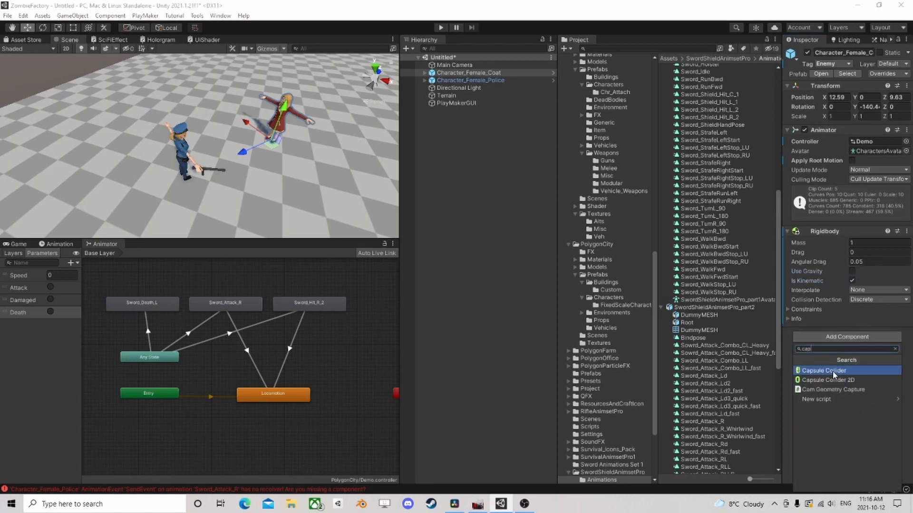
click(851, 372)
click(872, 405)
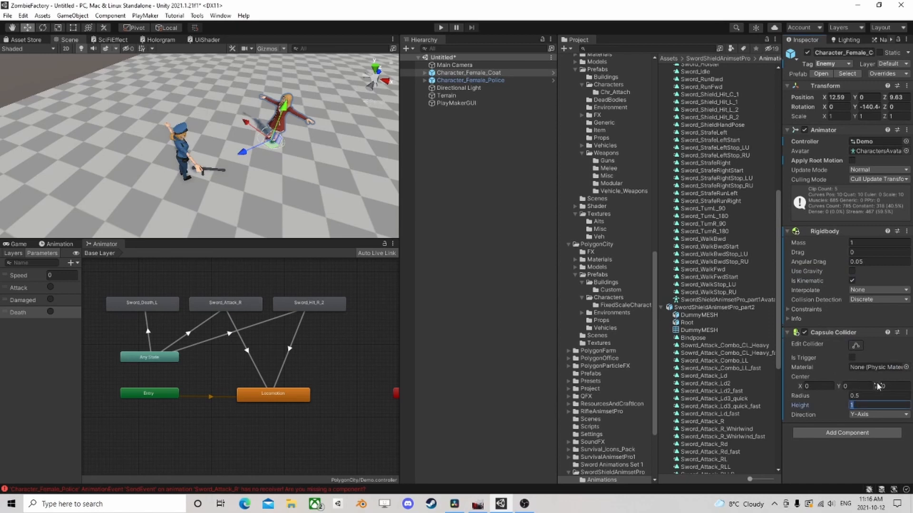
text(2)
click(856, 386)
text(1)
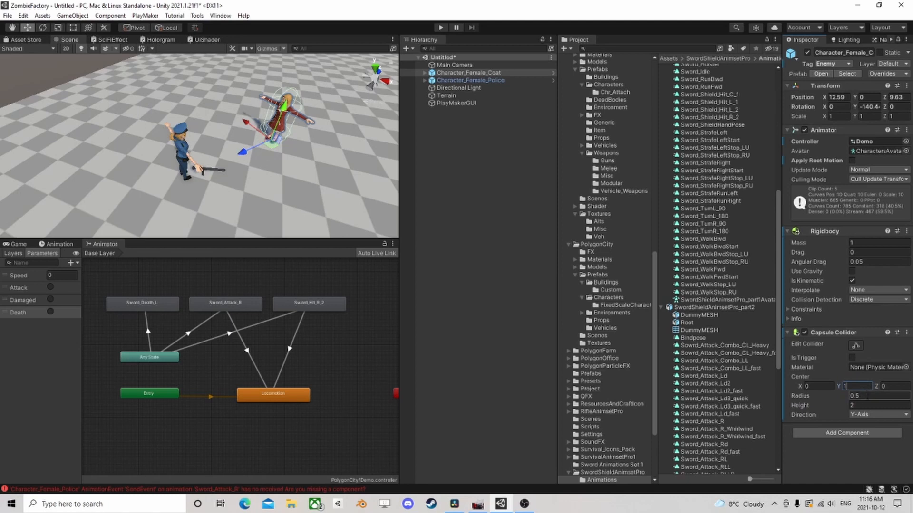
Refine the Capsule Collider to radius 0.3, height 1.8 and center Y 0.9.
click(867, 396)
text(.3)
key(Tab)
text(1.8)
click(860, 386)
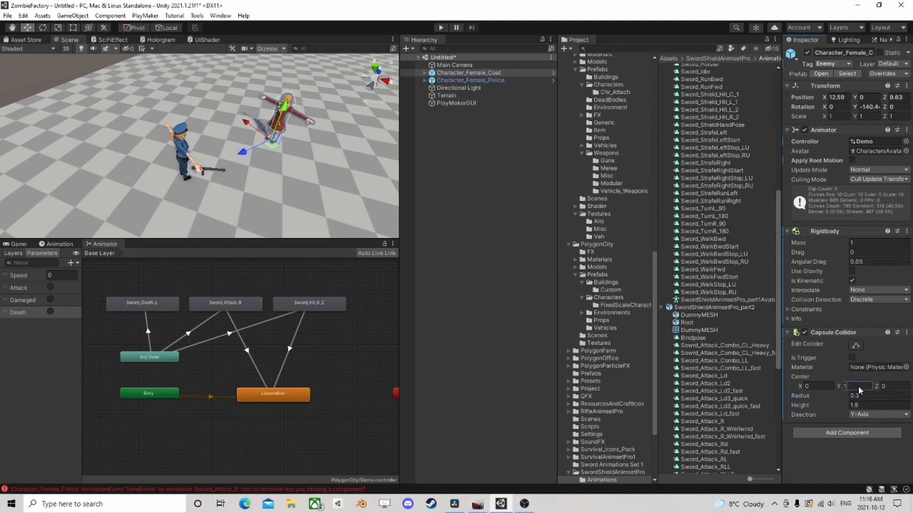
text(.9)
Add a PlayMakerFSM component to Character_Female_Coat, name the FSM Health and open it for editing.
click(854, 433)
text(fsm)
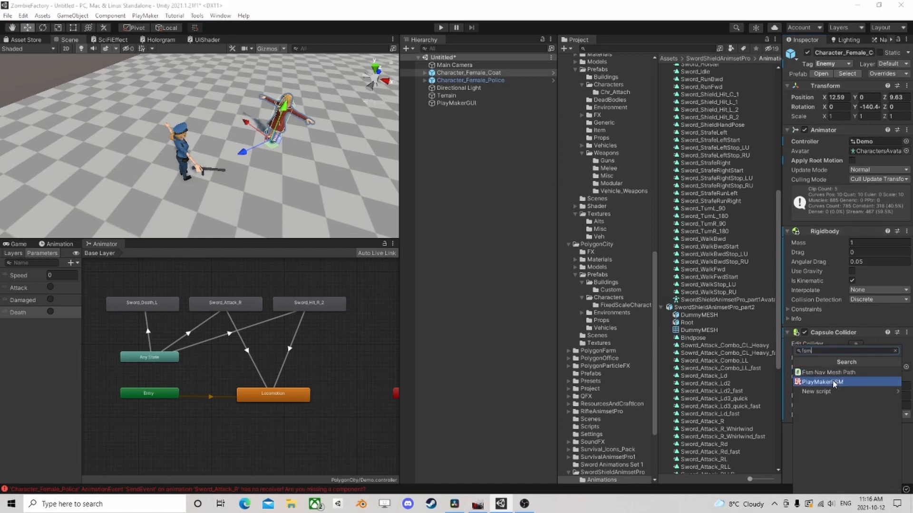
click(834, 382)
scroll(834, 381, down, 3)
click(892, 381)
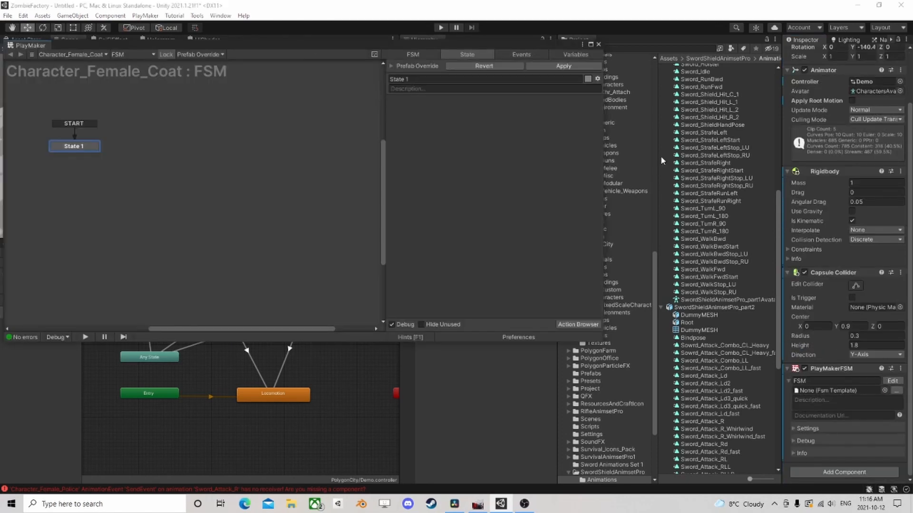
click(817, 381)
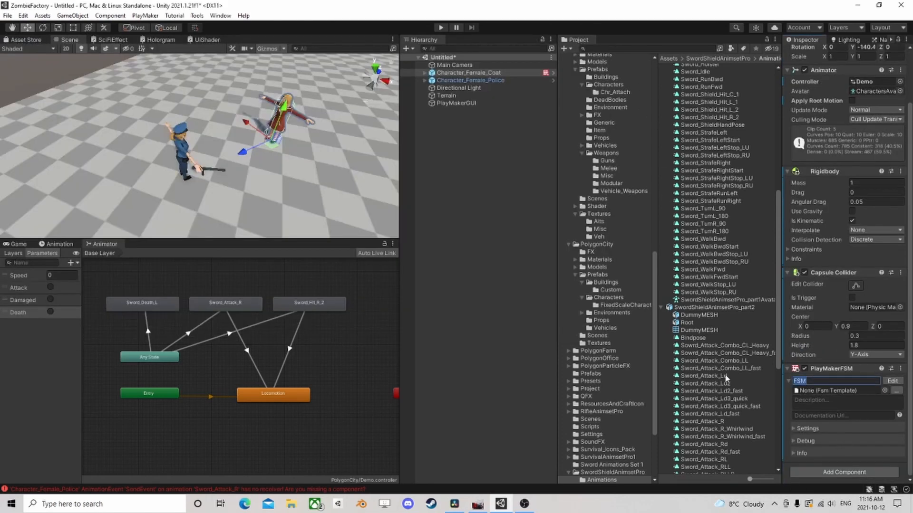
text(Health)
click(889, 381)
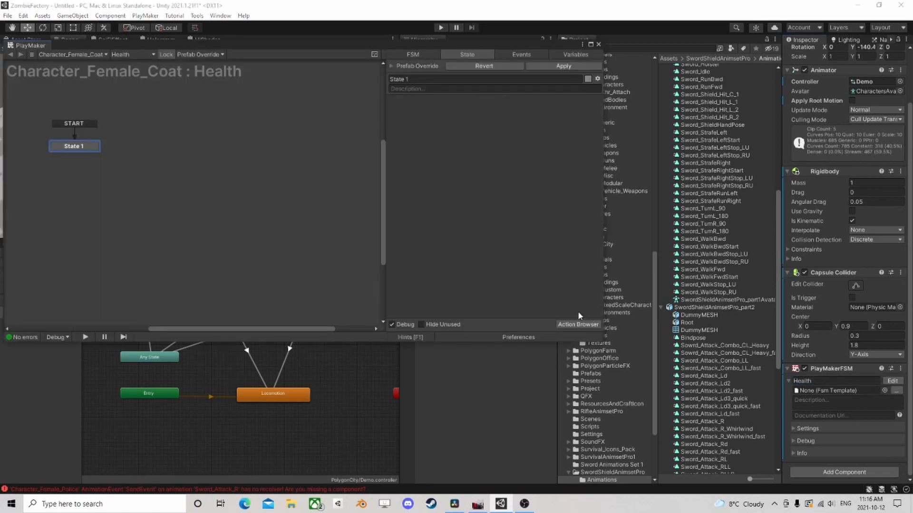
Create a second state in the Health FSM with a Damage global transition, and place it beside State 1.
right_click(204, 146)
click(224, 152)
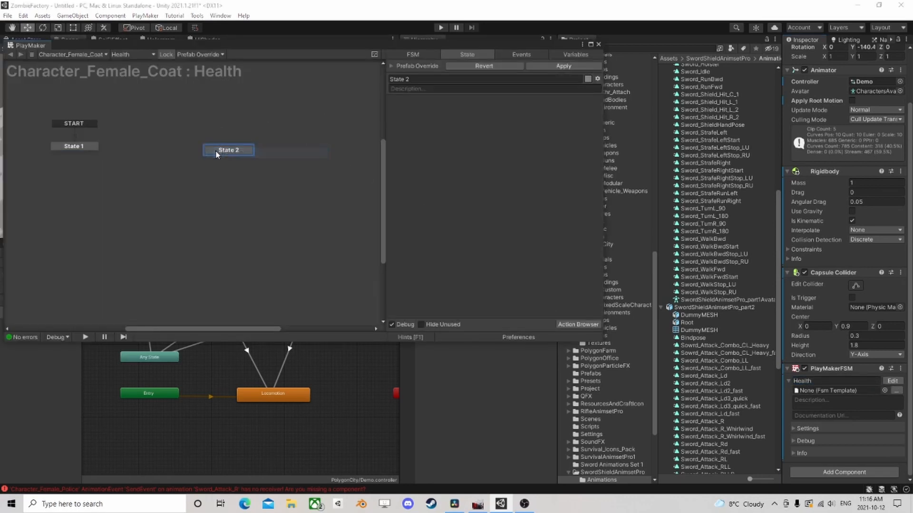
right_click(217, 151)
mouse_move(233, 169)
mouse_move(364, 178)
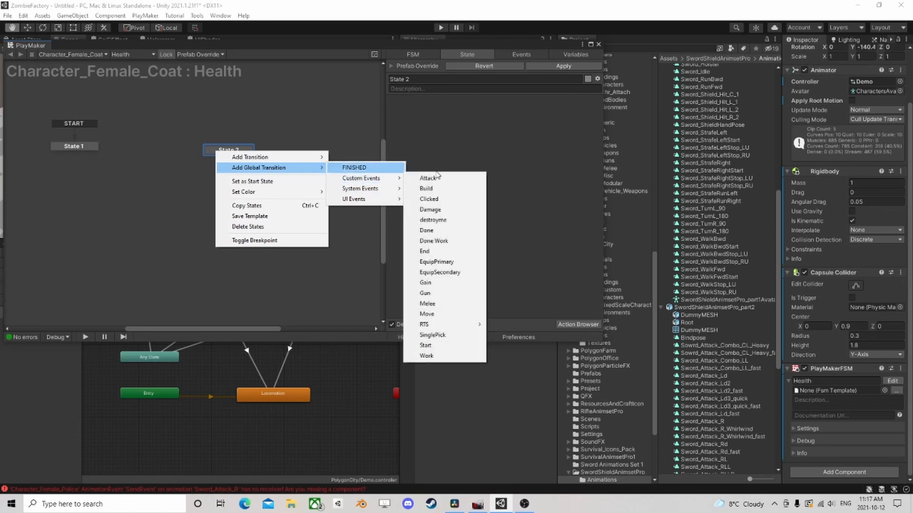
click(431, 210)
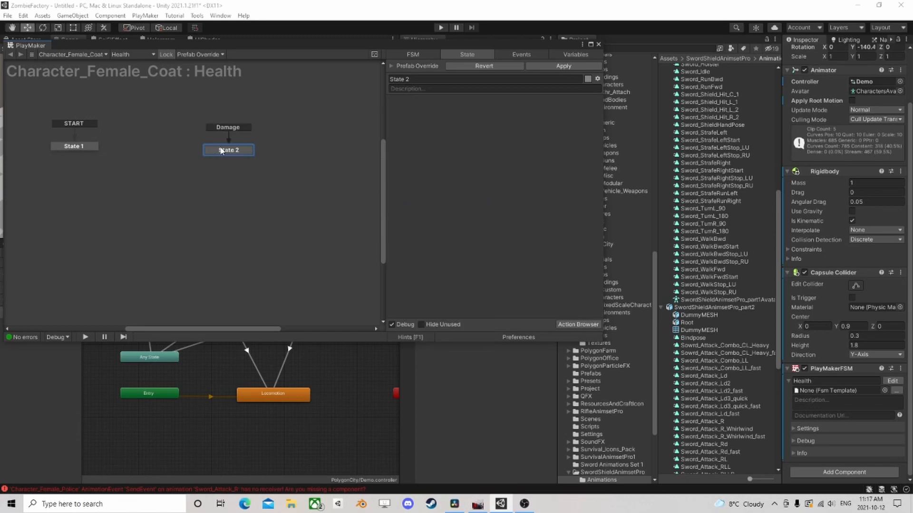
drag(220, 150, 189, 152)
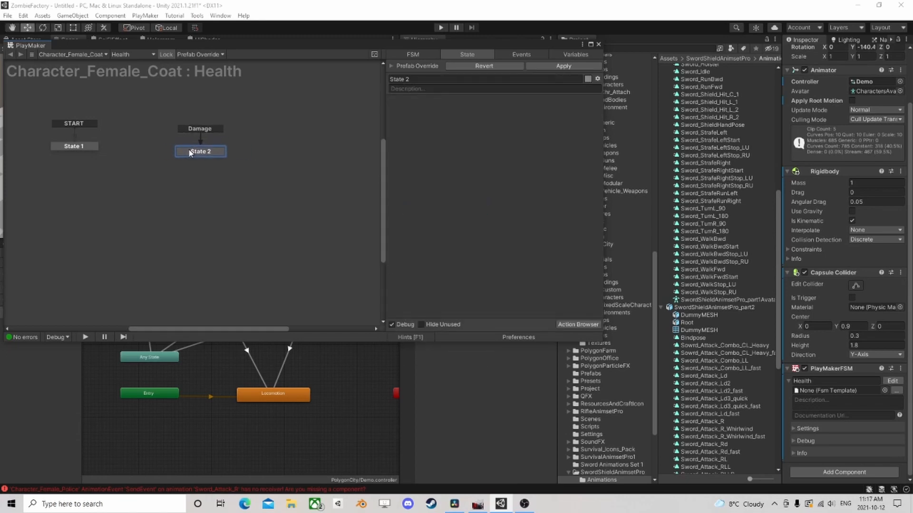
Add a Get Event Properties action to State 2.
click(576, 325)
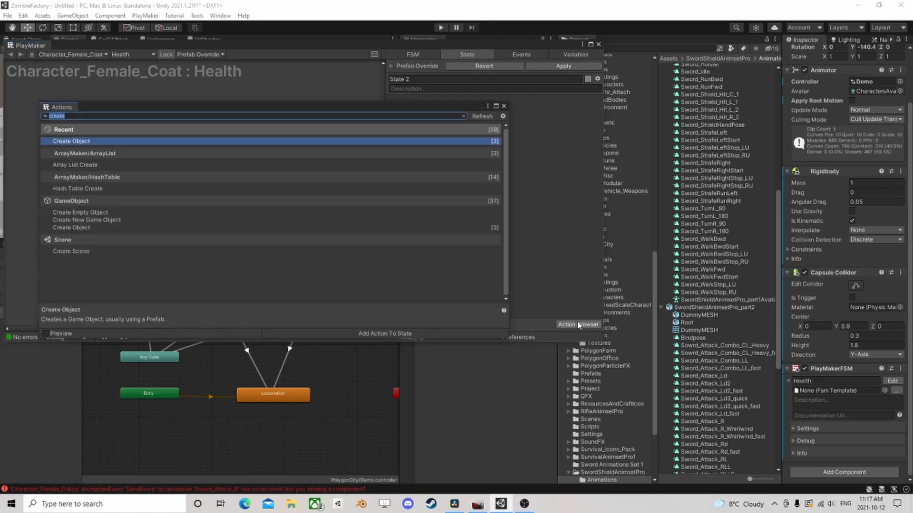
text(event p)
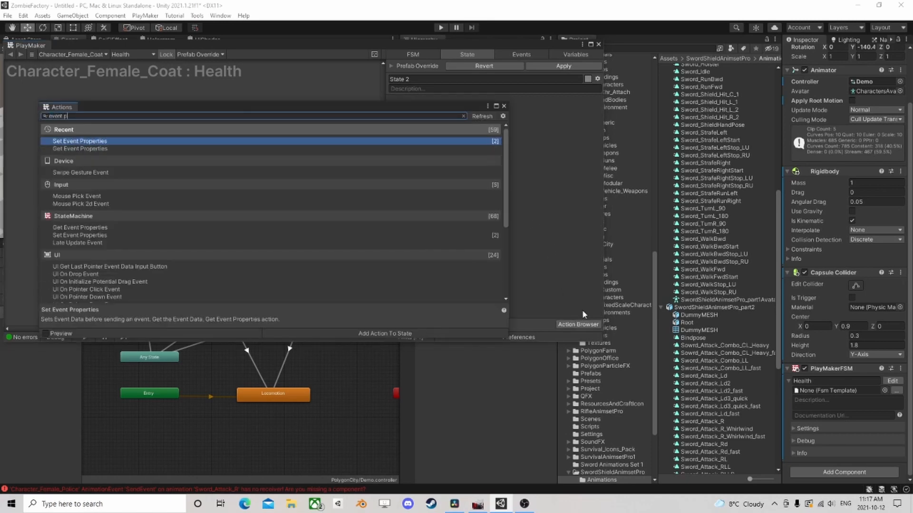
key(Down)
key(Return)
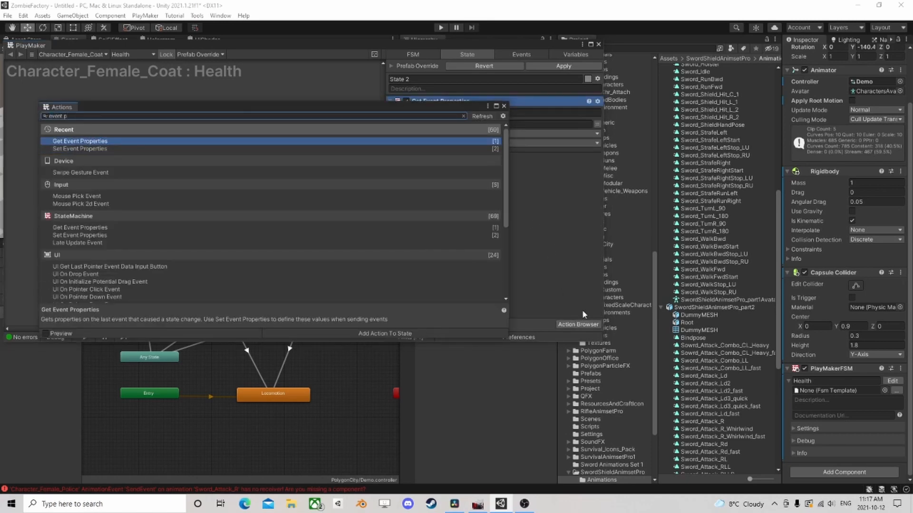
click(503, 106)
Configure Get Event Properties with one property, key Damage, type Int, storing its data in a new variable named Damage.
click(486, 123)
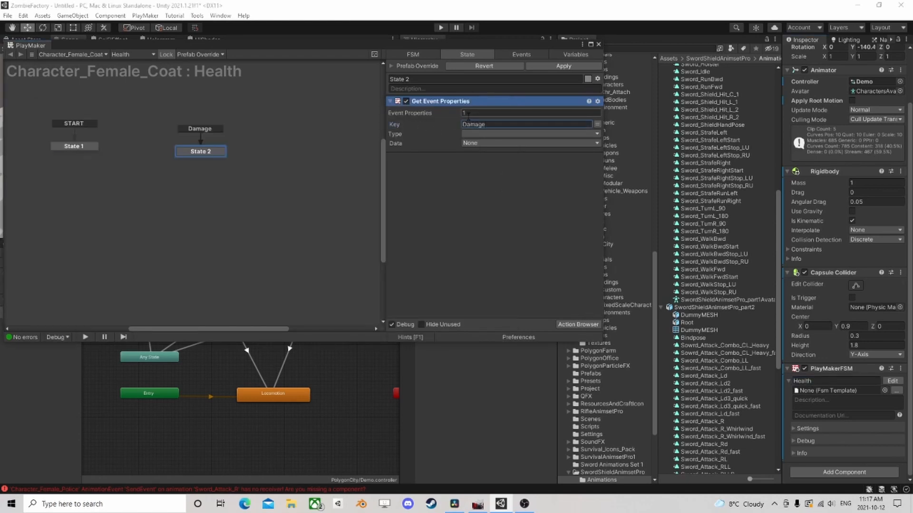
click(490, 134)
click(516, 153)
click(491, 144)
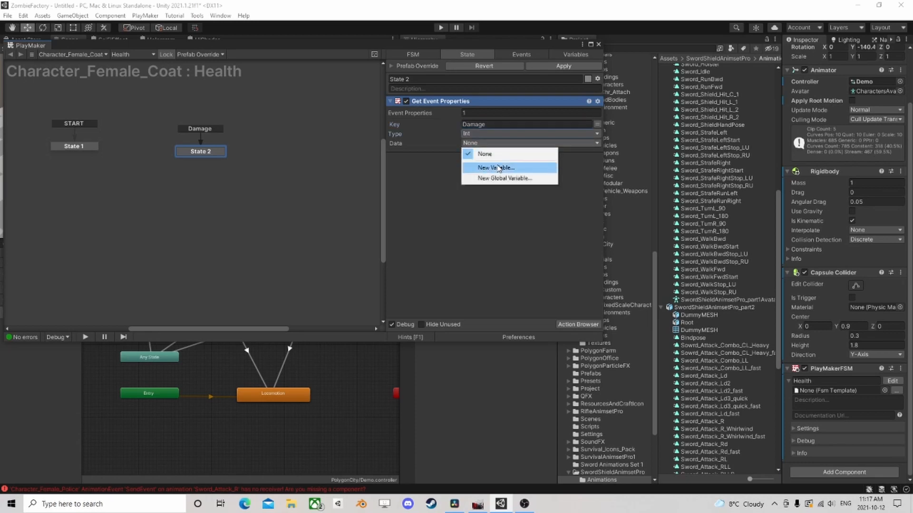
click(498, 167)
text(Da)
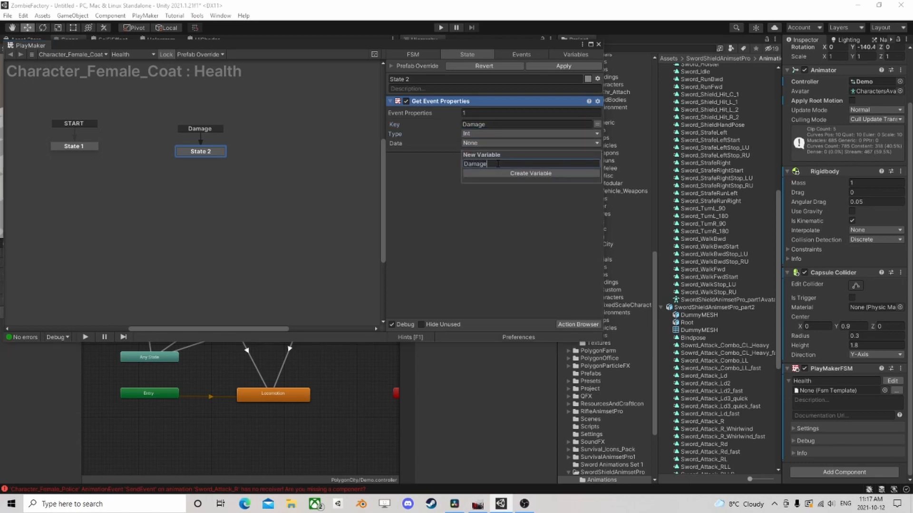
text(mage)
key(Return)
Add an Int Subtract action to State 2 and place it below Get Event Properties.
click(577, 325)
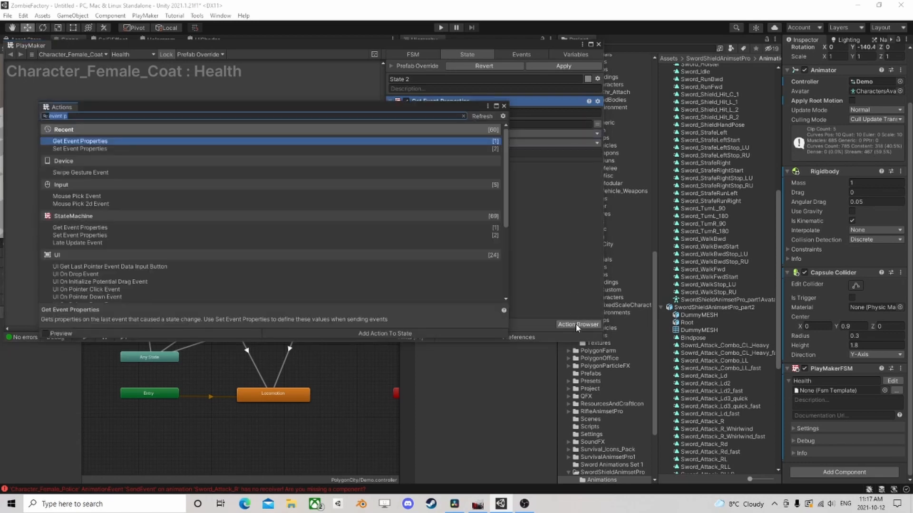
text(Int sub)
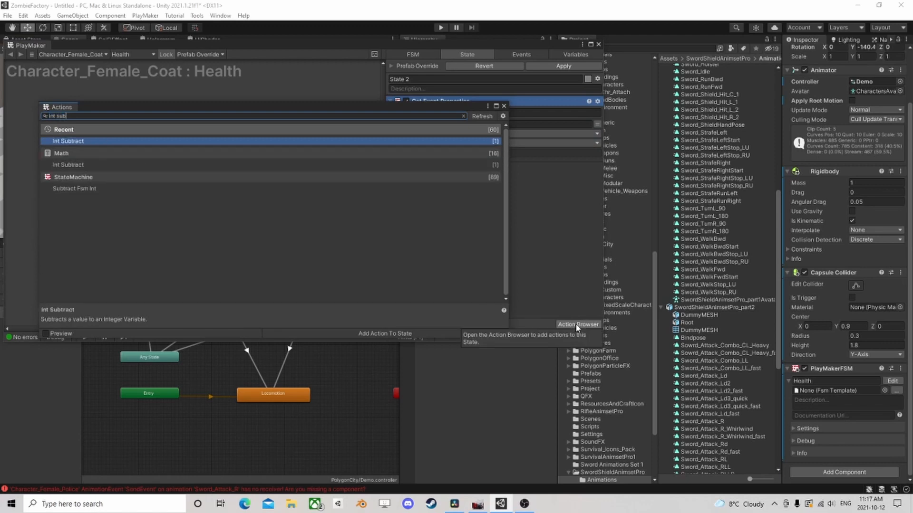
key(Return)
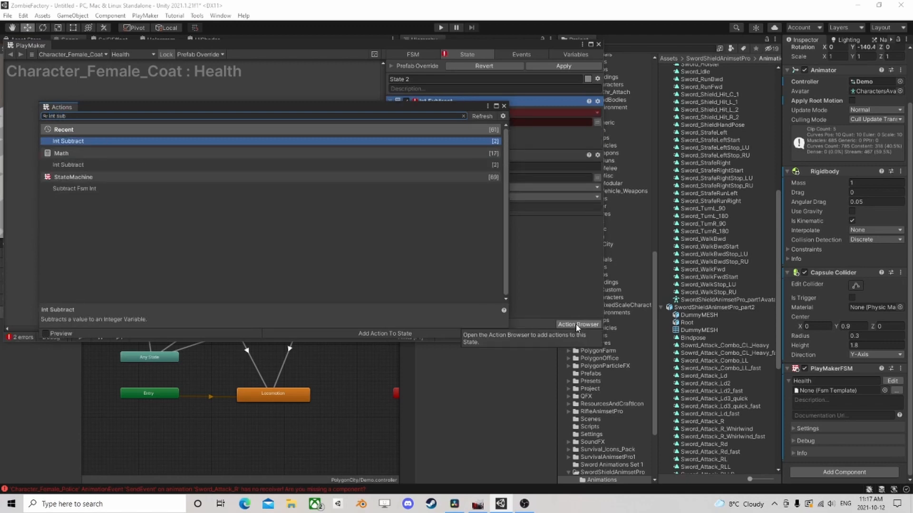
click(504, 106)
drag(440, 101, 474, 222)
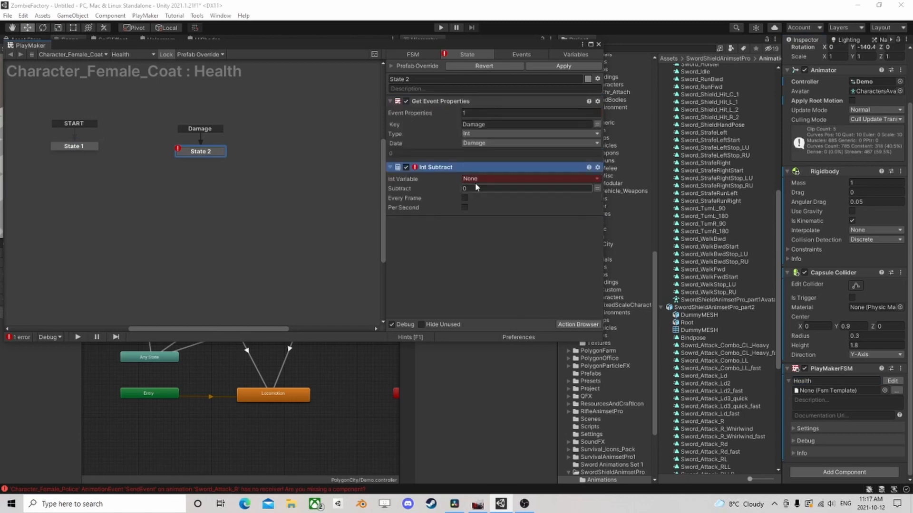
Set Int Subtract to subtract the Damage variable from a new integer variable named Health.
click(488, 178)
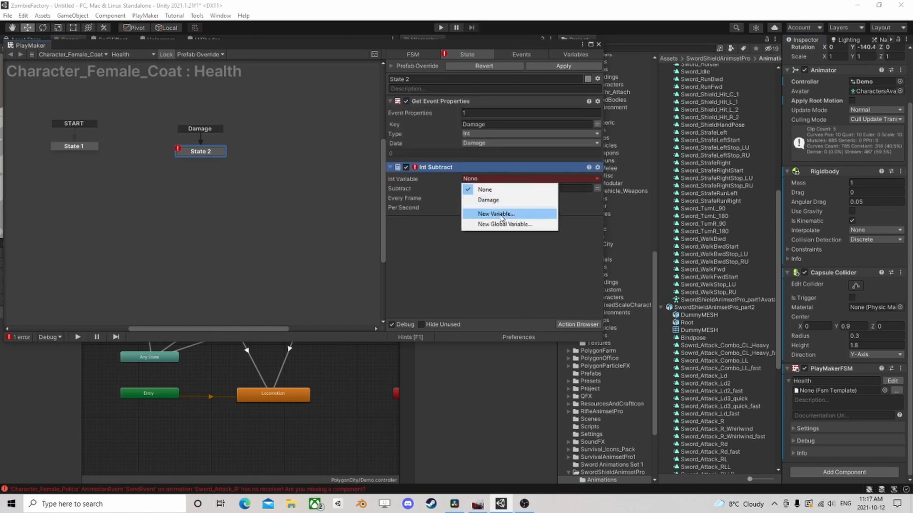
click(502, 216)
text(Health)
click(511, 210)
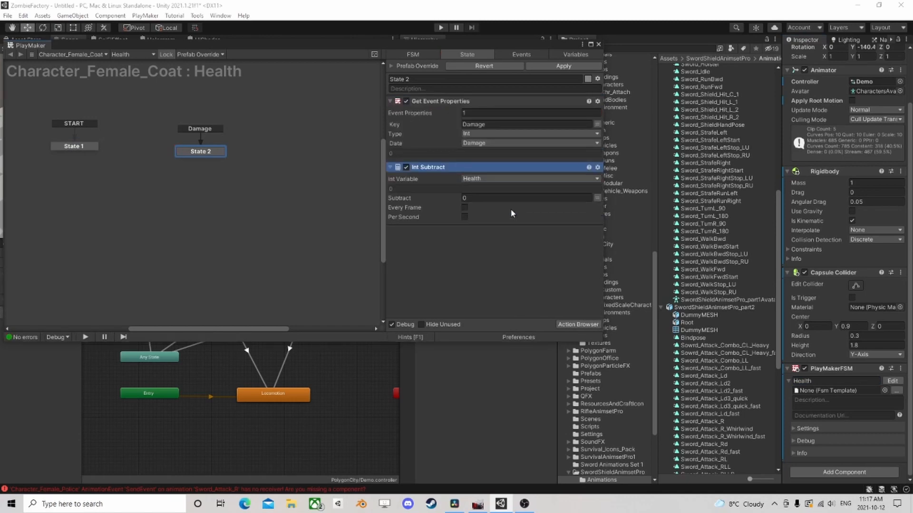
click(598, 198)
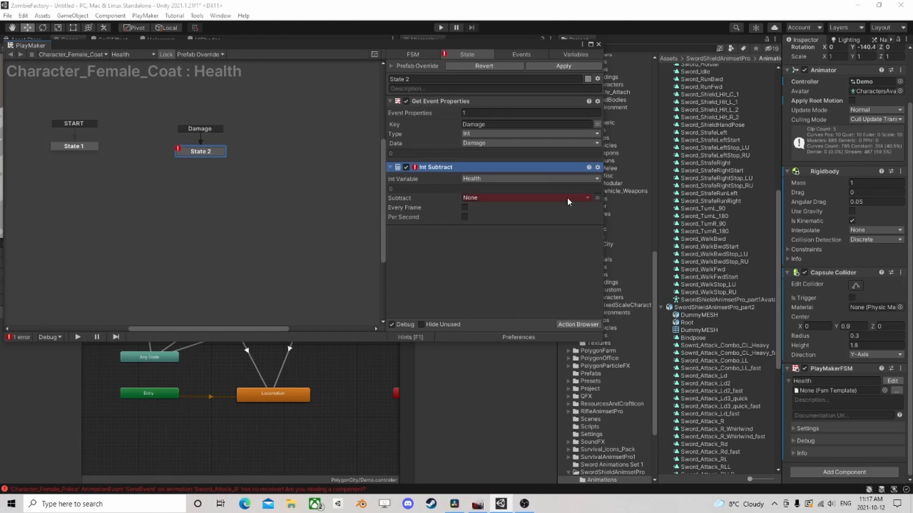
click(568, 199)
click(484, 220)
Add an Int Compare action below Int Subtract, with the Health variable as Integer 1.
click(581, 325)
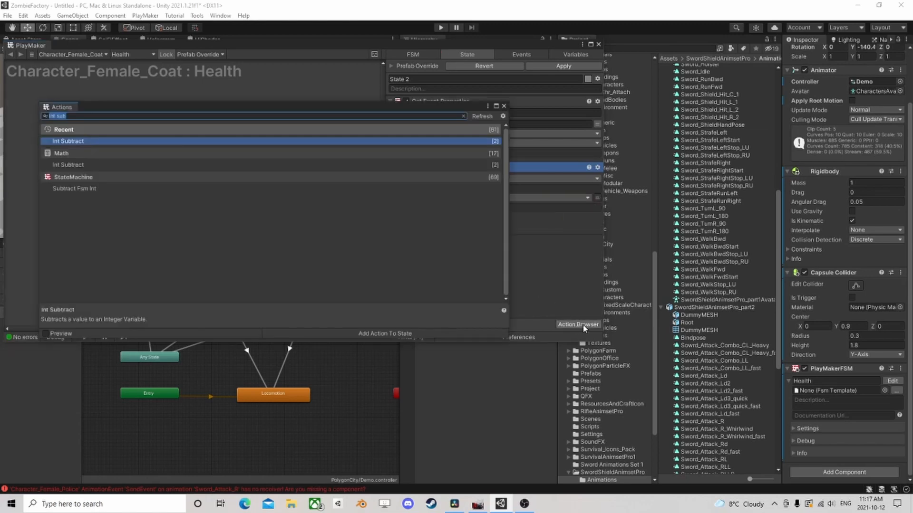
text(int comp)
key(Return)
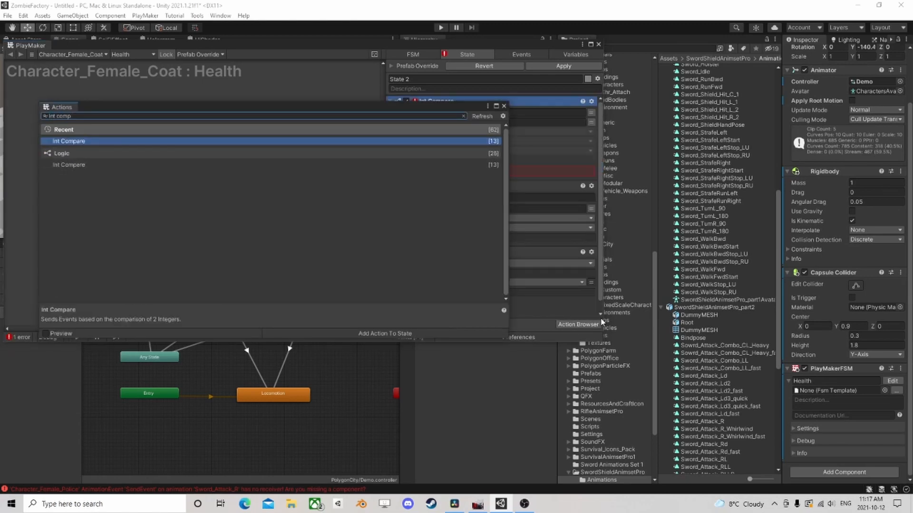
click(504, 106)
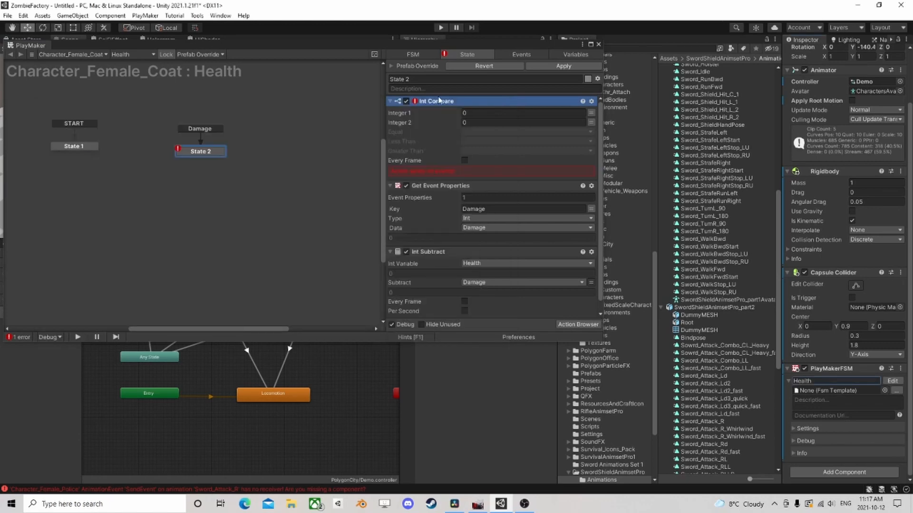
drag(431, 101, 466, 322)
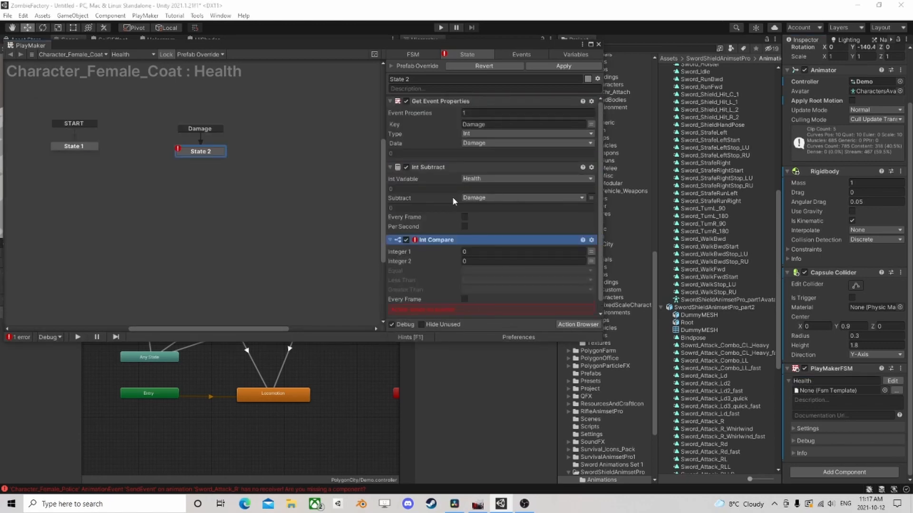
click(591, 252)
click(575, 251)
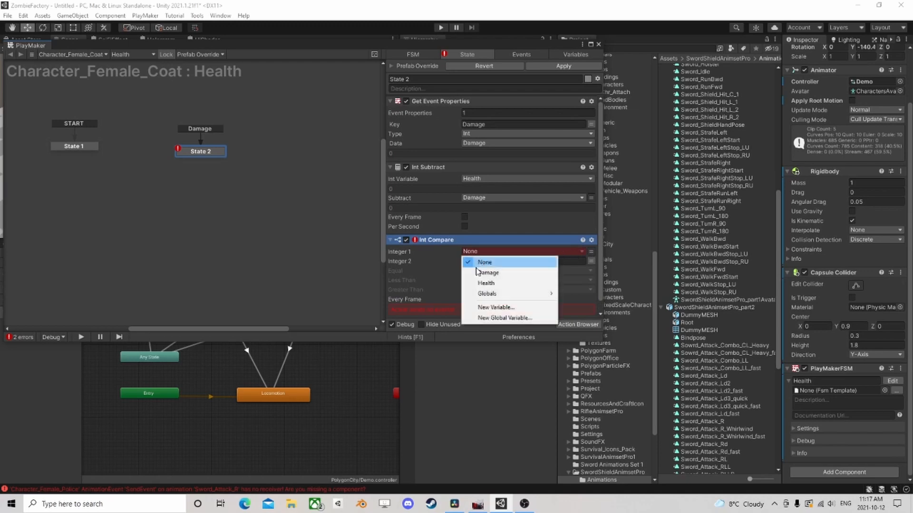
click(488, 284)
Send a new dead event when Health is equal to or less than 0, and add its transition to State 2.
click(489, 281)
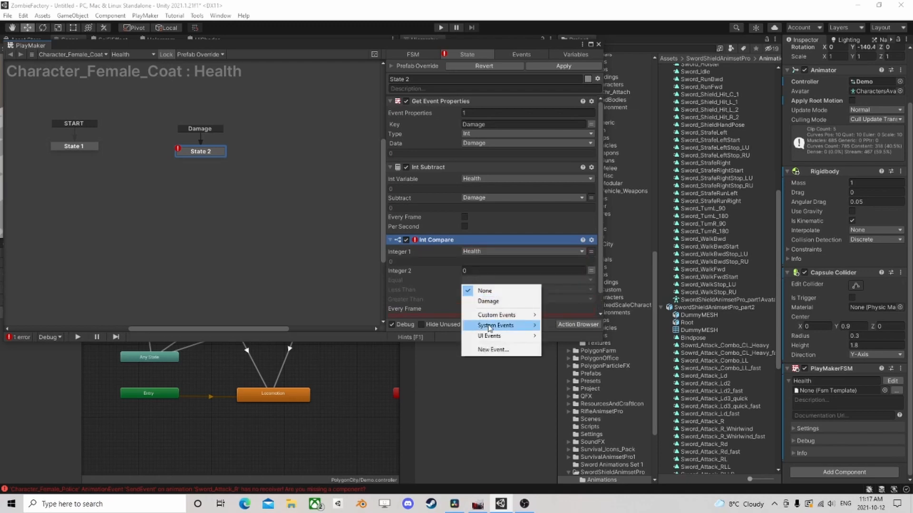
click(488, 352)
text(dead)
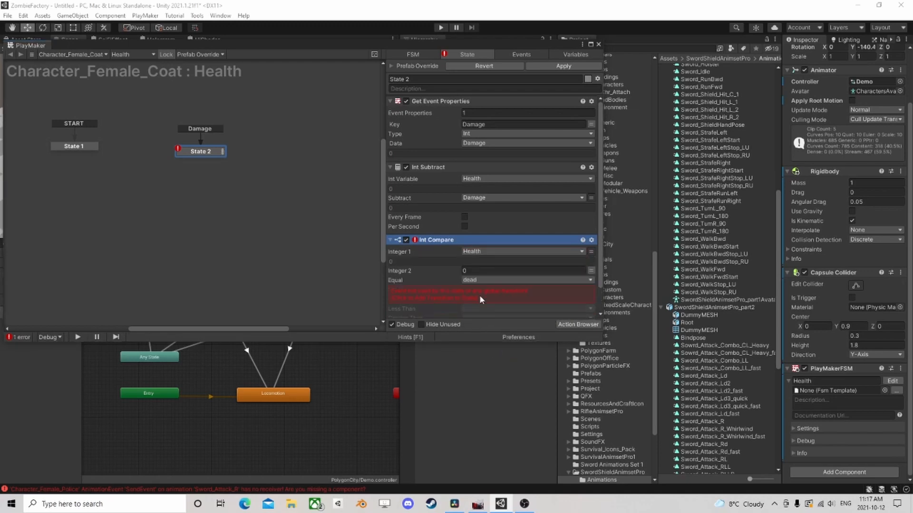
key(Return)
click(481, 293)
click(482, 321)
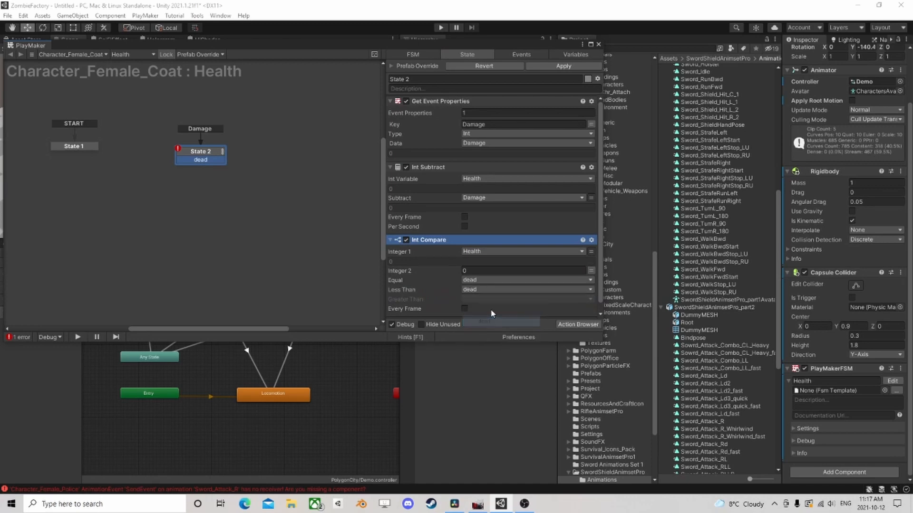
Send a new alive event when Health is greater than 0, and add its transition to State 2.
click(487, 299)
click(495, 377)
text(alive)
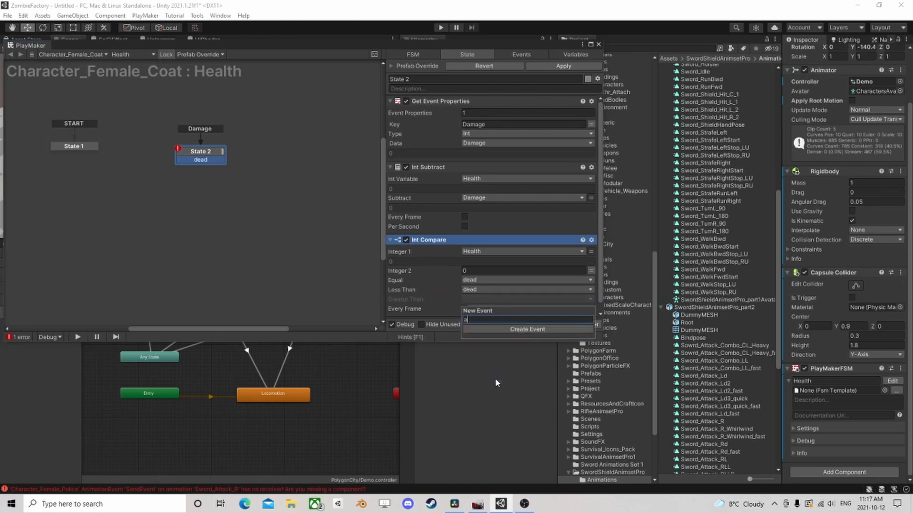
key(Return)
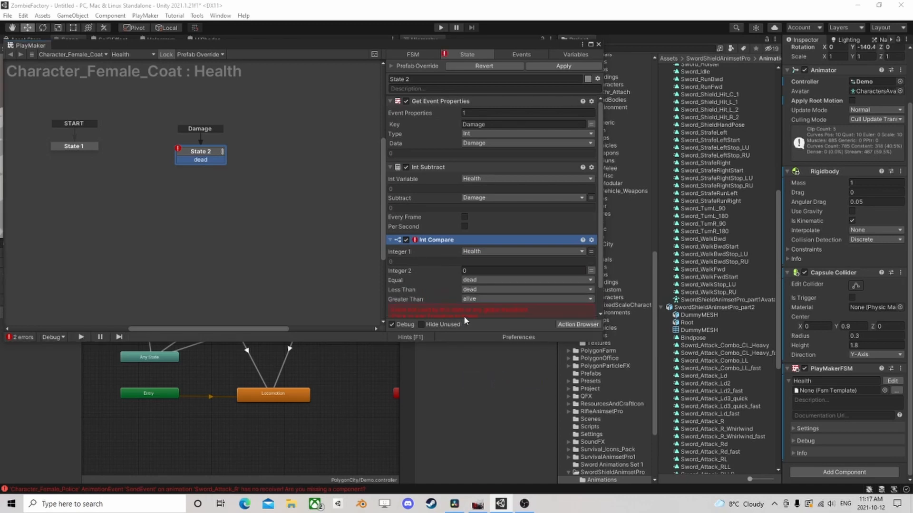
Create State 3 from the dead transition and State 4 from the alive transition, placing them on either side of State 2.
drag(219, 164, 121, 176)
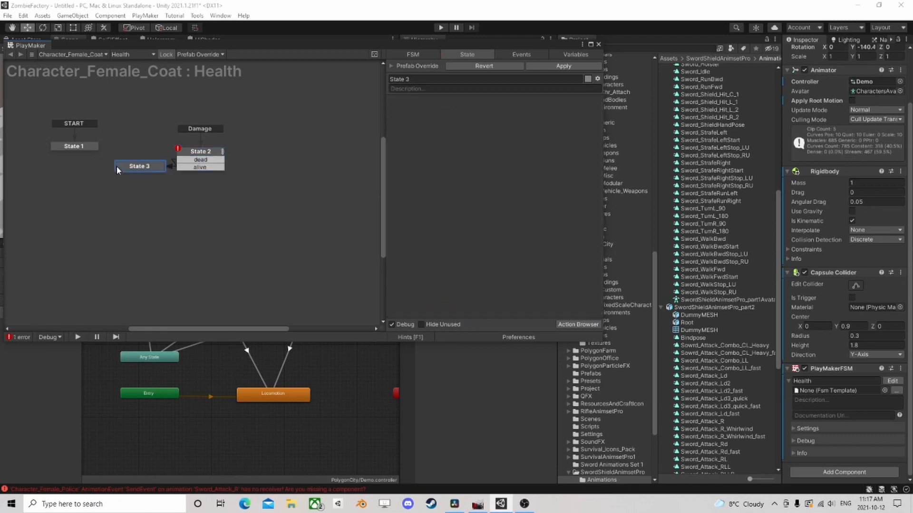
click(200, 166)
drag(200, 167, 311, 171)
click(132, 179)
drag(132, 180, 148, 172)
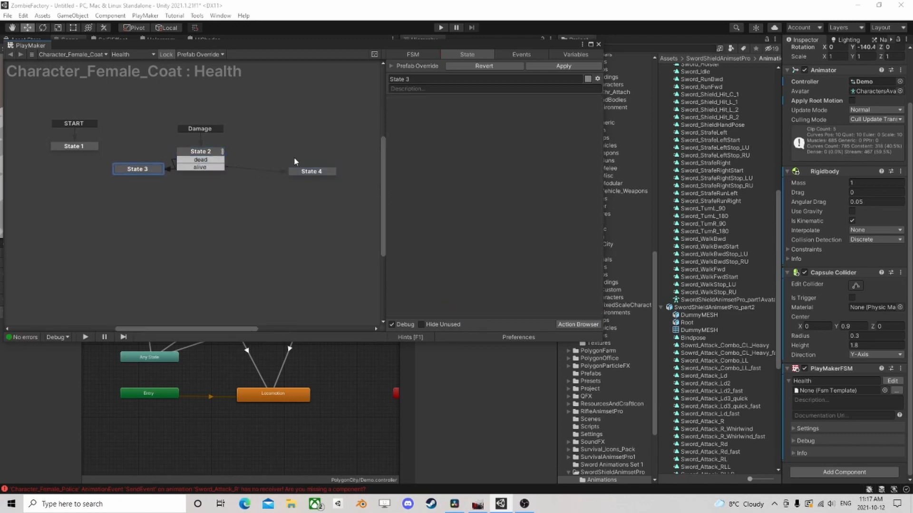
drag(299, 170, 264, 164)
Add a Set Animator Trigger action to State 4 with Damaged as the trigger.
click(579, 325)
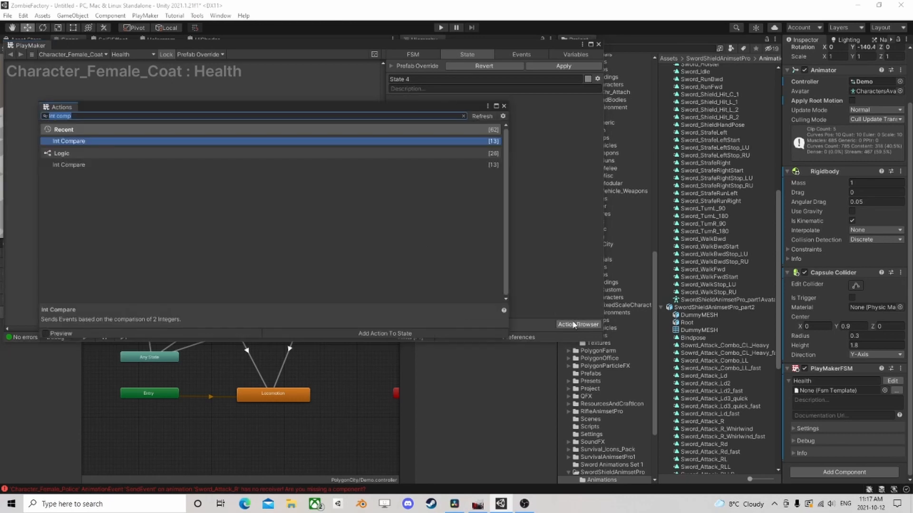
text(sxeset a)
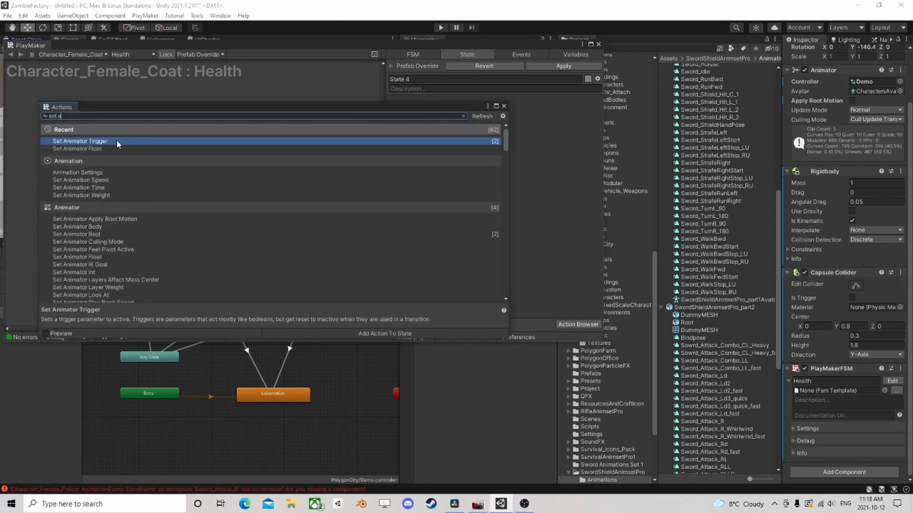
double_click(108, 142)
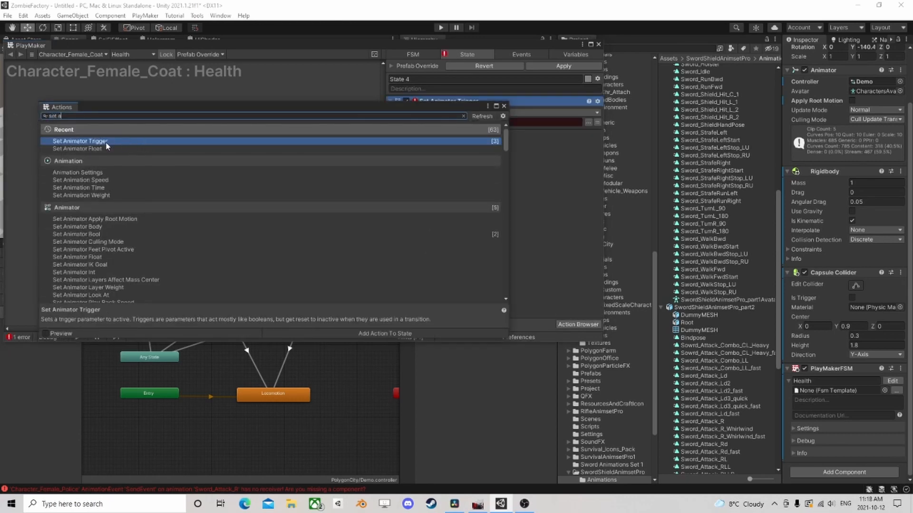
click(504, 106)
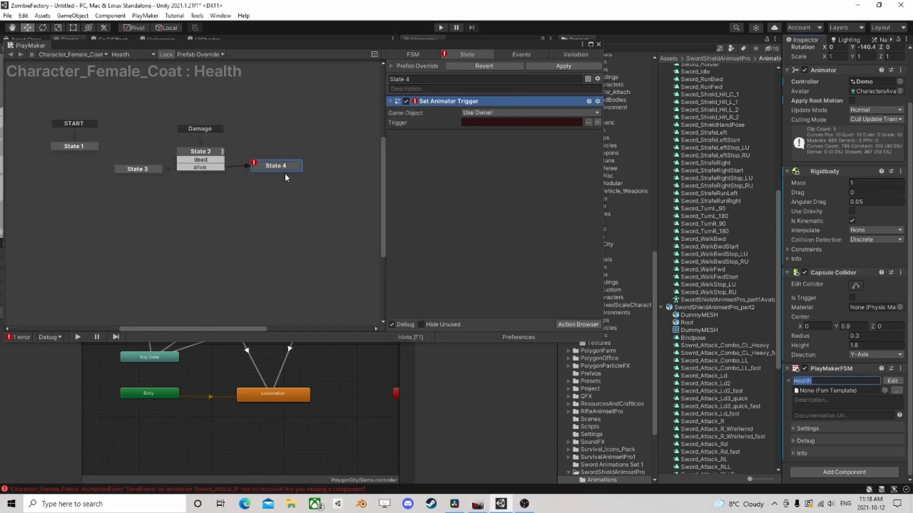
click(592, 122)
click(615, 134)
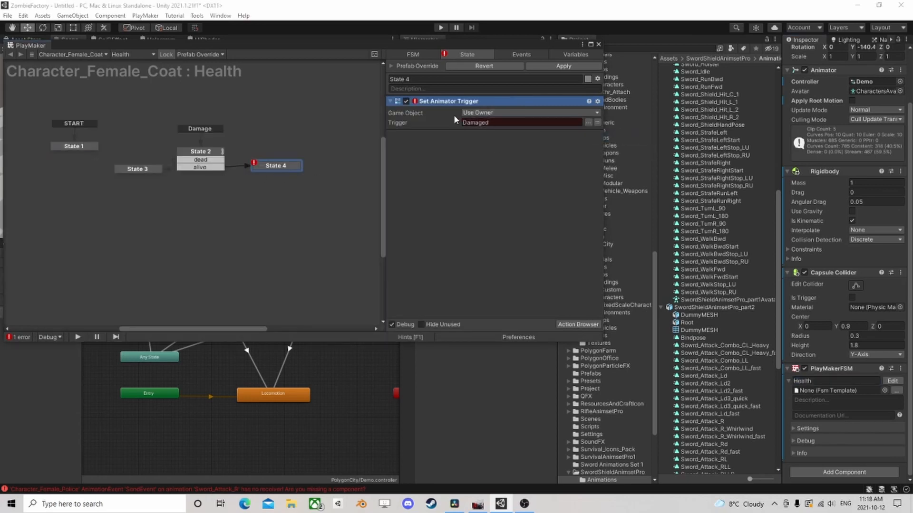
Copy the Set Animator Trigger action into State 3, set its trigger to Death, and move State 3 slightly away from State 2.
right_click(431, 101)
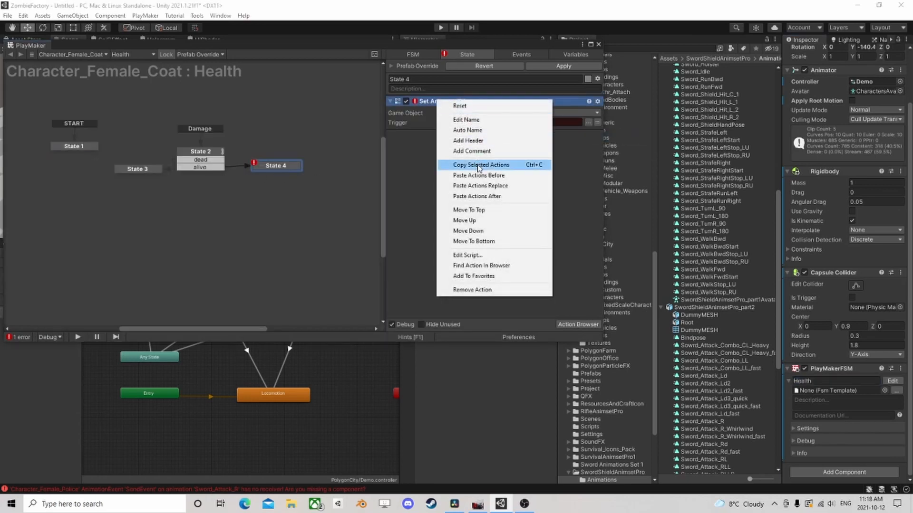
click(475, 164)
click(145, 171)
right_click(414, 141)
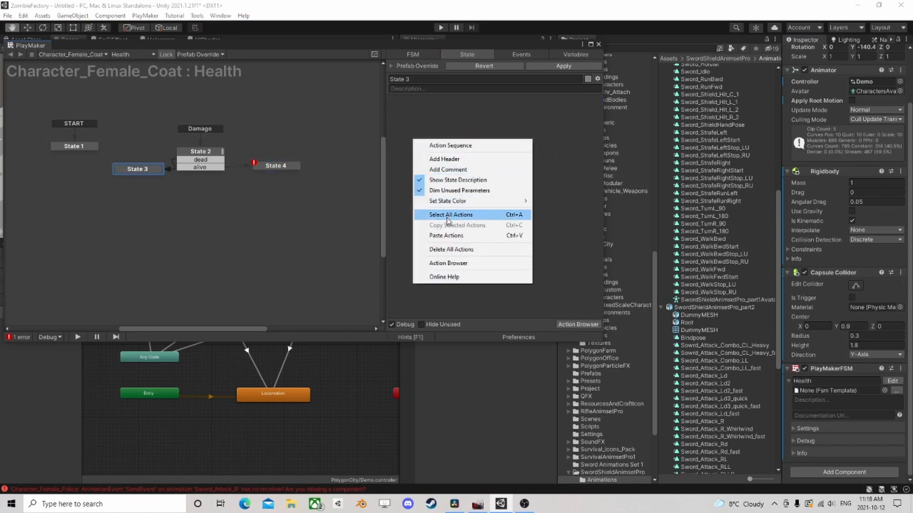
click(470, 236)
click(588, 123)
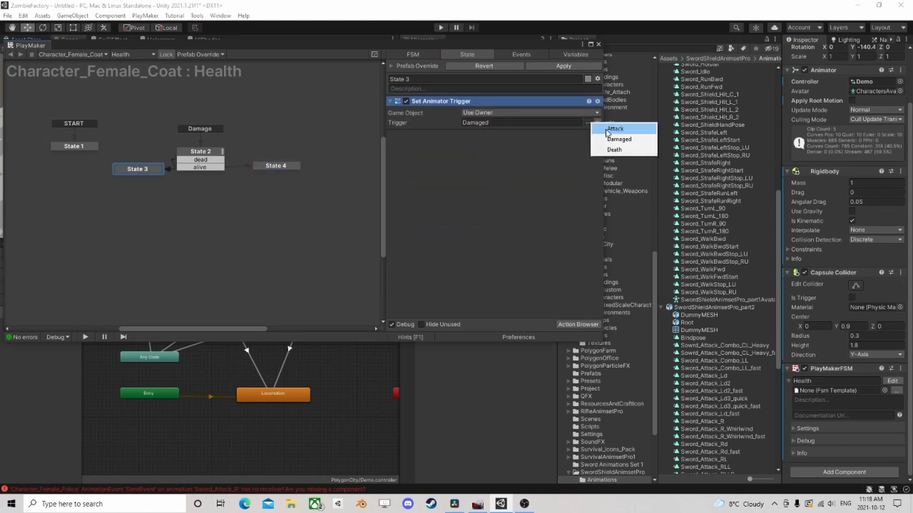
click(618, 150)
click(275, 166)
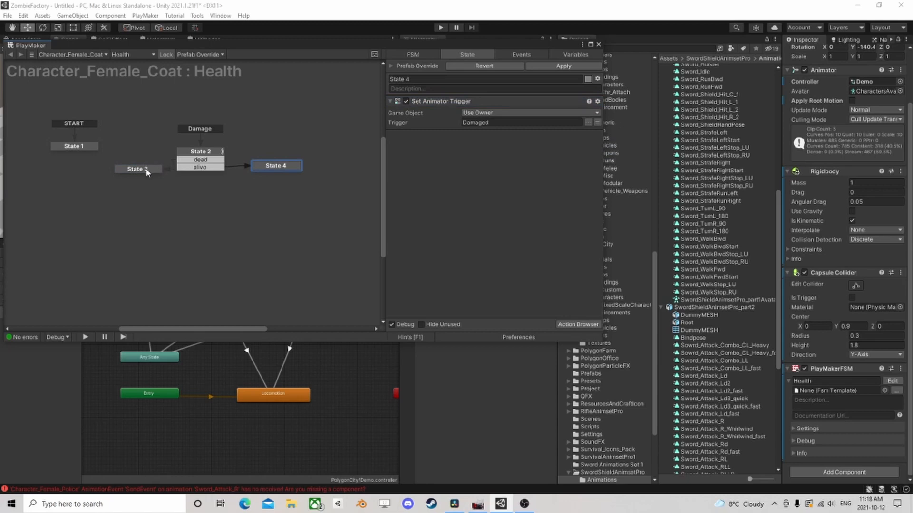
drag(147, 171, 135, 166)
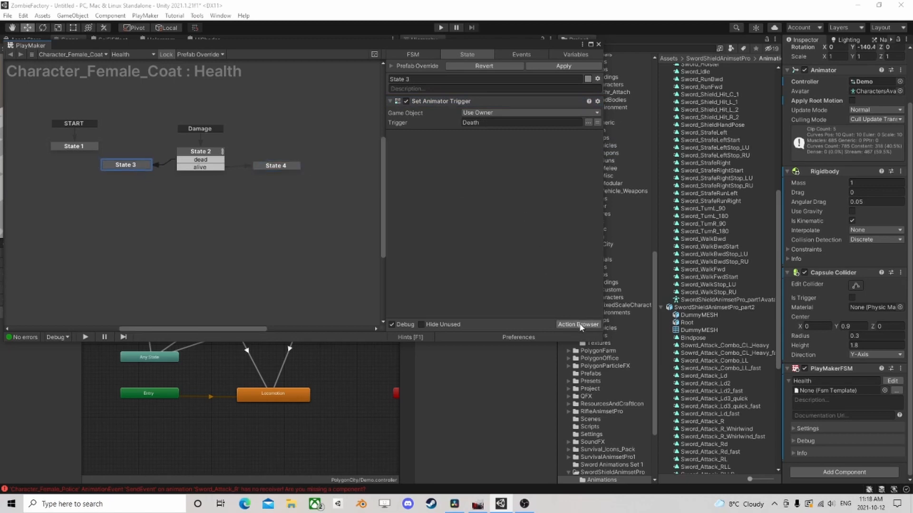
click(578, 325)
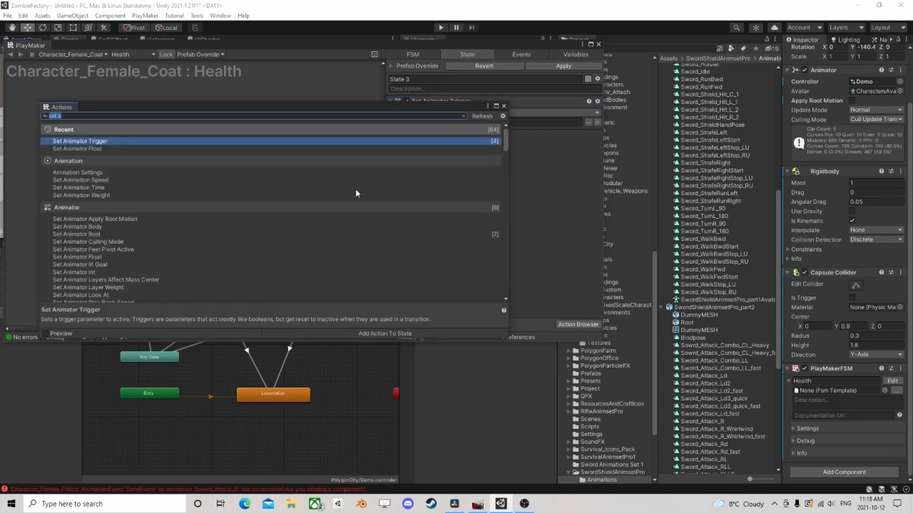
text(coll)
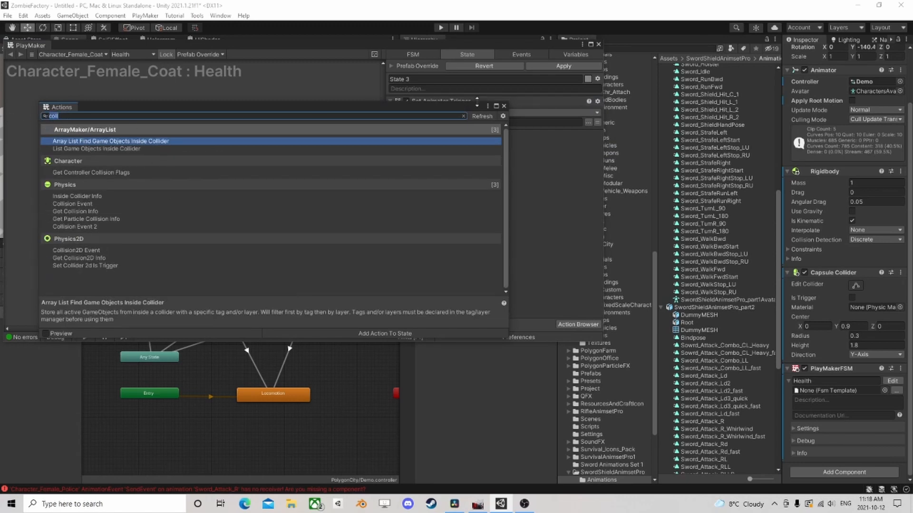
click(504, 106)
Add a Set Property action to State 3 that turns off enabled on Character_Female_Coat's Capsule Collider, and close the PlayMaker editor.
drag(819, 273, 498, 179)
click(528, 209)
click(523, 166)
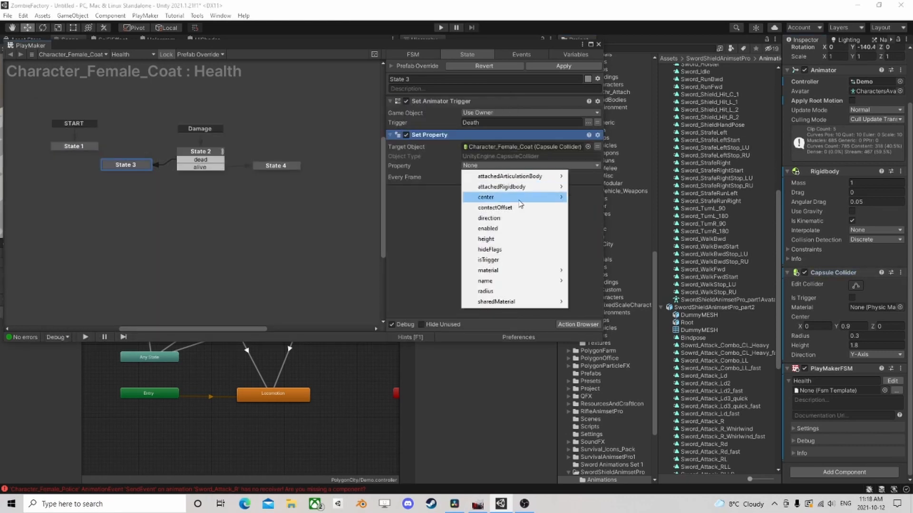
click(505, 229)
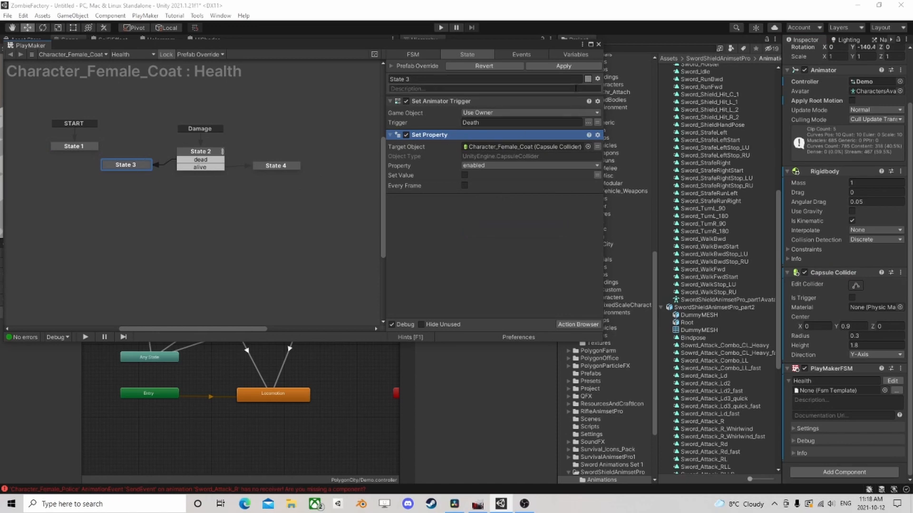
click(599, 44)
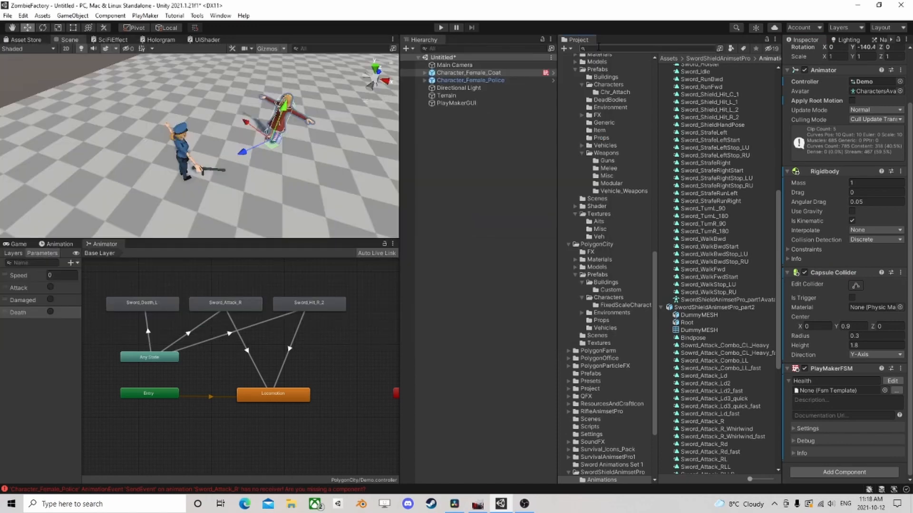
Add a cube as a child of Character_Female_Police and move it in front of her to about Y 1.12, Z 0.92.
click(455, 81)
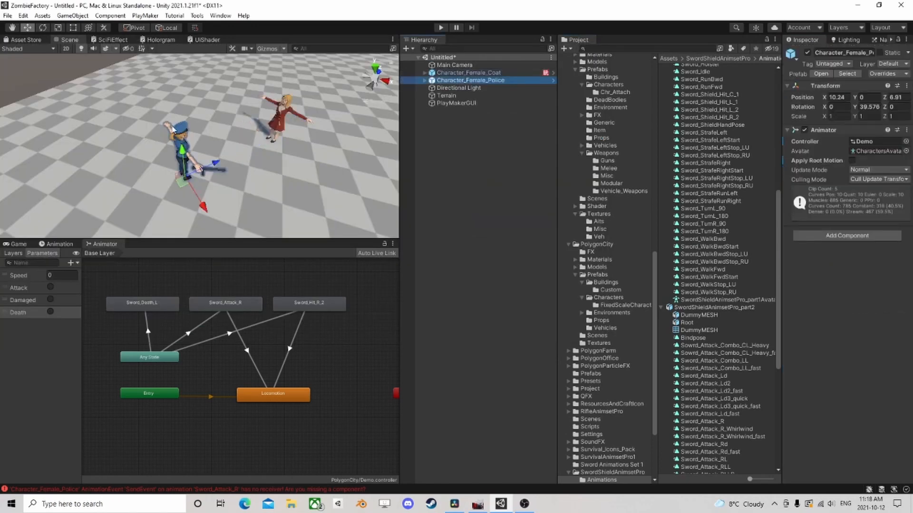
mouse_move(174, 130)
alt+mouse_down()
mouse_move(220, 146)
mouse_move(185, 142)
alt+mouse_up()
middle_drag(185, 143, 317, 102)
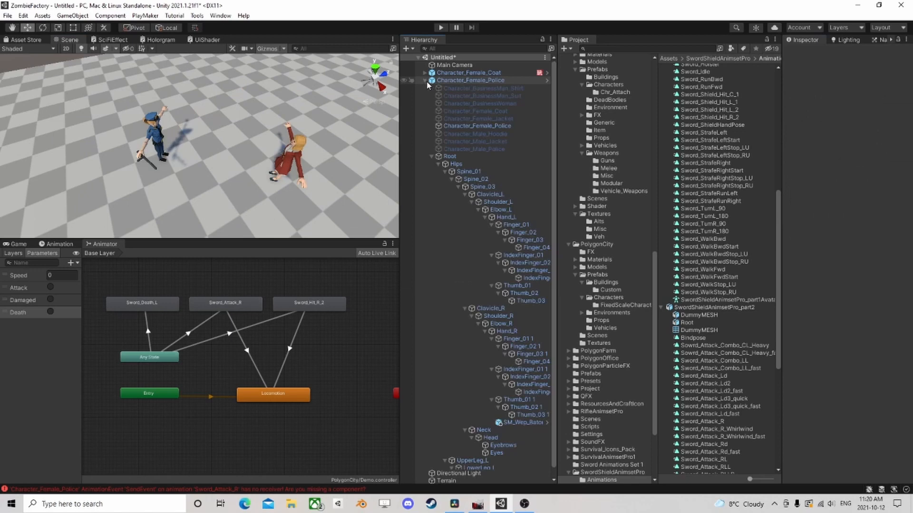
click(430, 80)
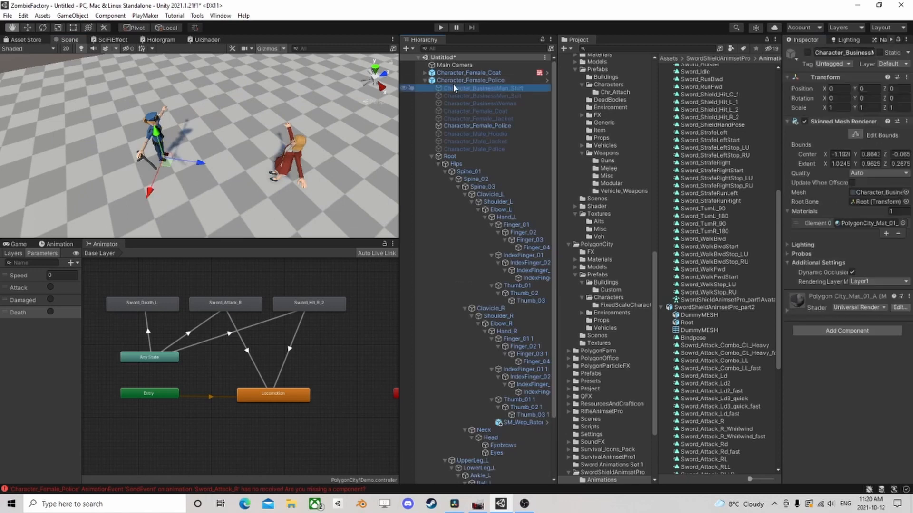
right_click(453, 81)
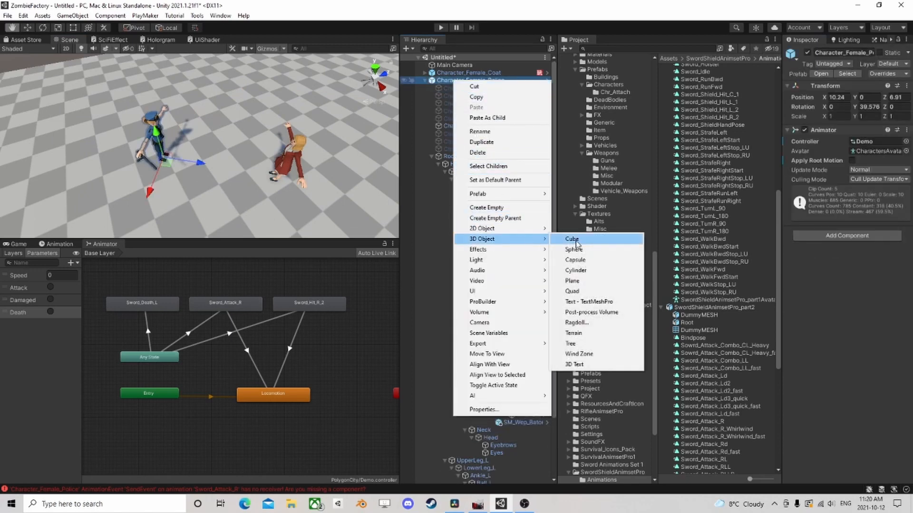
click(563, 241)
drag(197, 163, 220, 168)
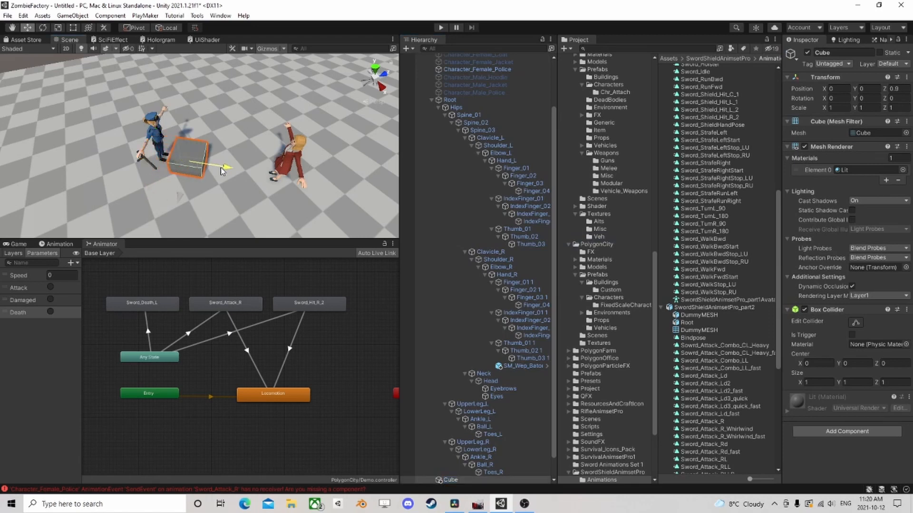
drag(183, 139, 218, 170)
mouse_move(218, 169)
middle_down()
mouse_move(227, 162)
mouse_move(228, 170)
middle_up()
scroll(229, 170, up, 3)
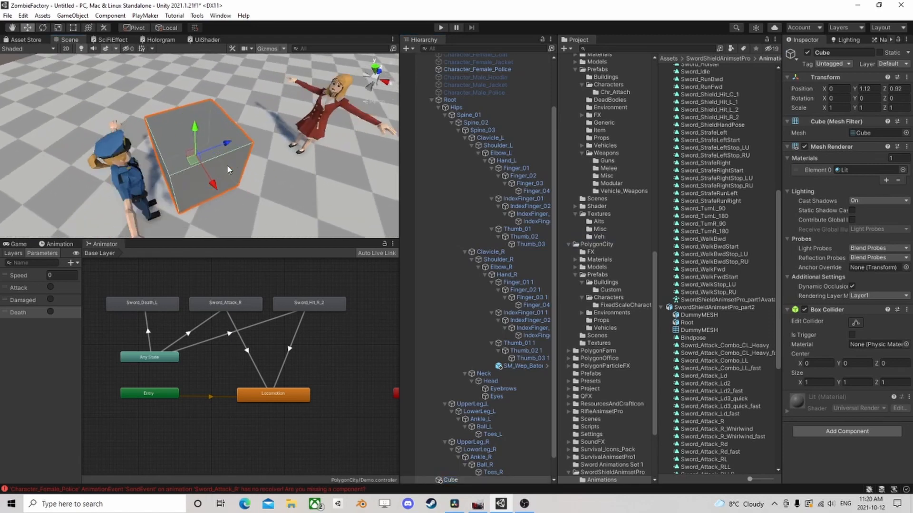
Make the cube's Box Collider a trigger and remove its Mesh Renderer and Mesh Filter components.
click(431, 100)
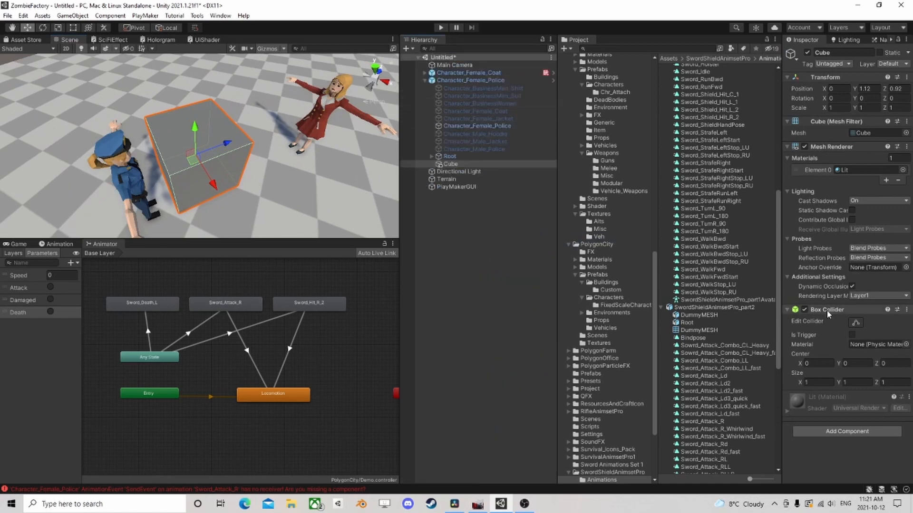
click(852, 336)
right_click(827, 147)
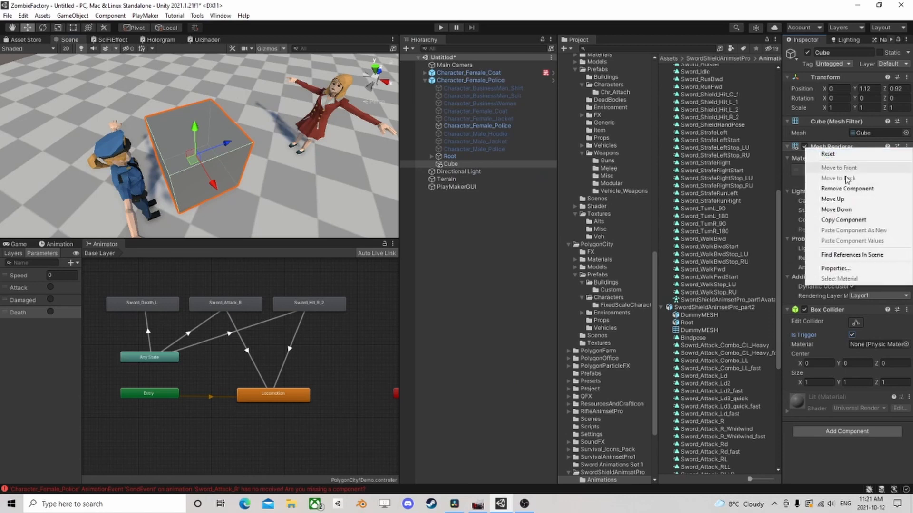
click(846, 189)
right_click(829, 122)
click(829, 163)
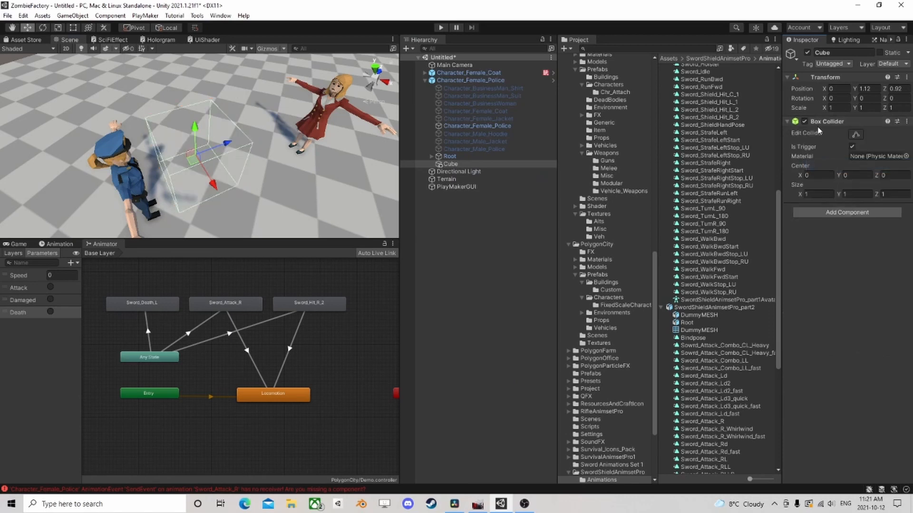
Move the trigger cube closer to the police character, to about Z 0.853.
right_drag(293, 164, 300, 176)
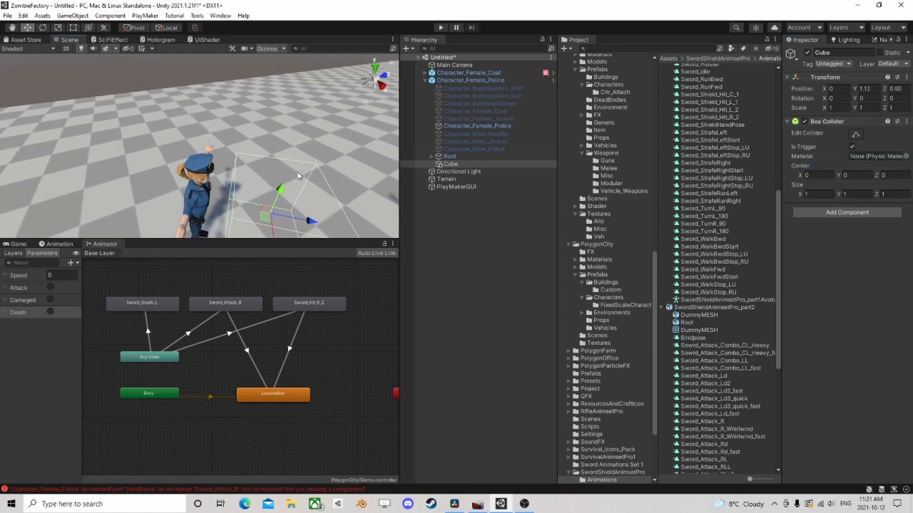
middle_drag(300, 176, 296, 164)
right_drag(295, 163, 298, 172)
middle_drag(298, 172, 293, 161)
right_drag(293, 161, 299, 172)
middle_drag(298, 172, 298, 167)
right_drag(298, 167, 296, 167)
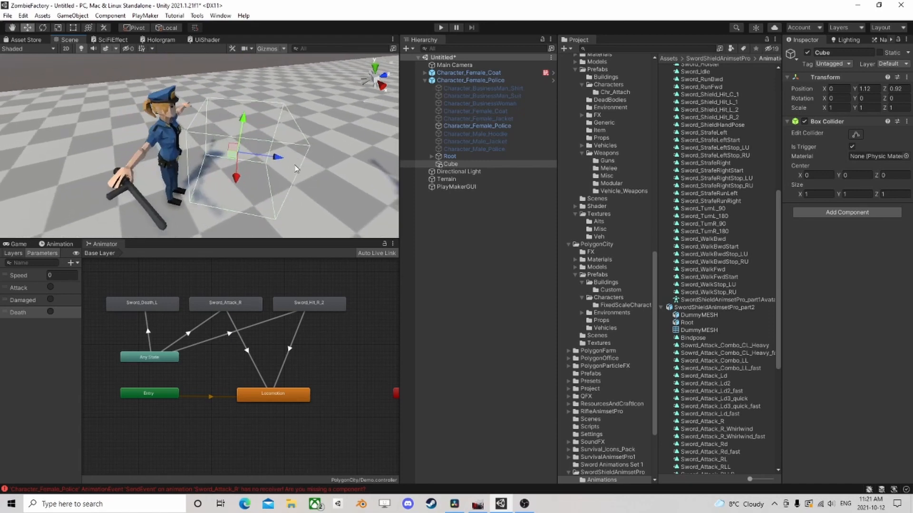
drag(276, 162, 269, 159)
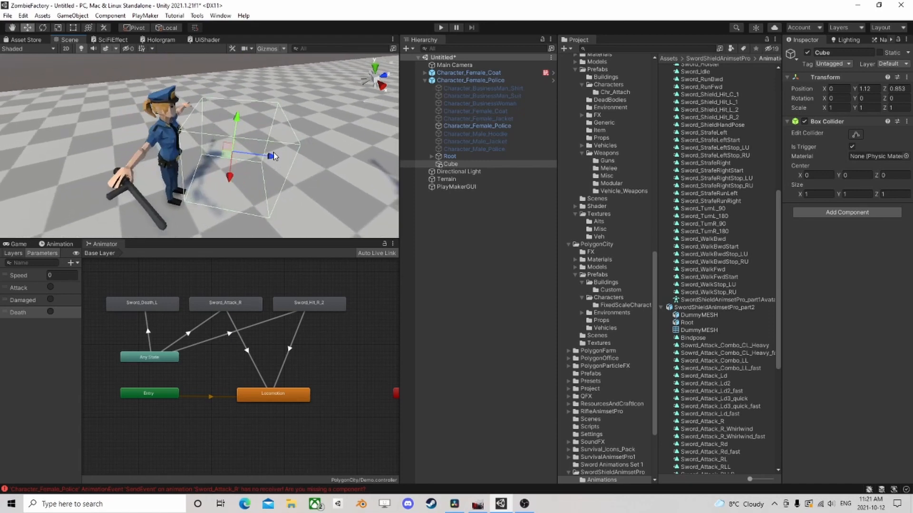
Set the Box Collider size to X 1.08, Y 0.86, Z 0.79 and move the cube to about Z 0.817.
click(801, 195)
text(1.08)
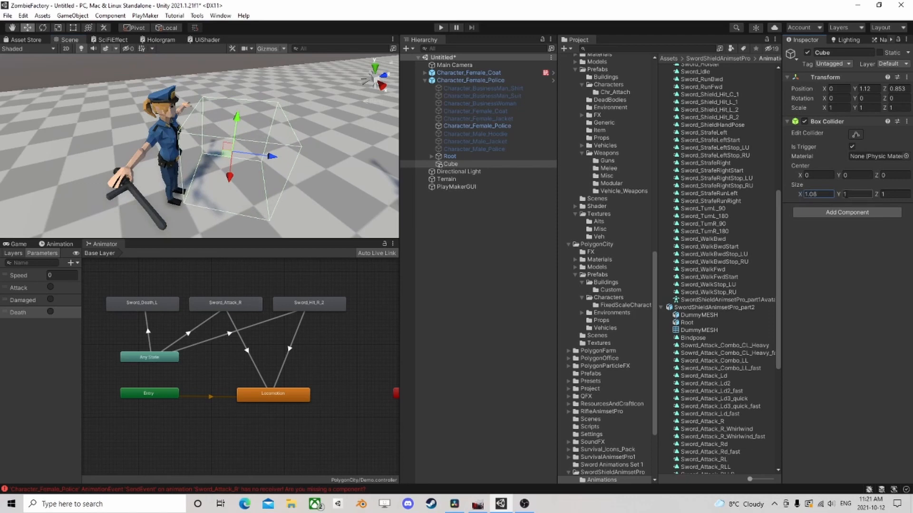
click(837, 192)
text(0.86)
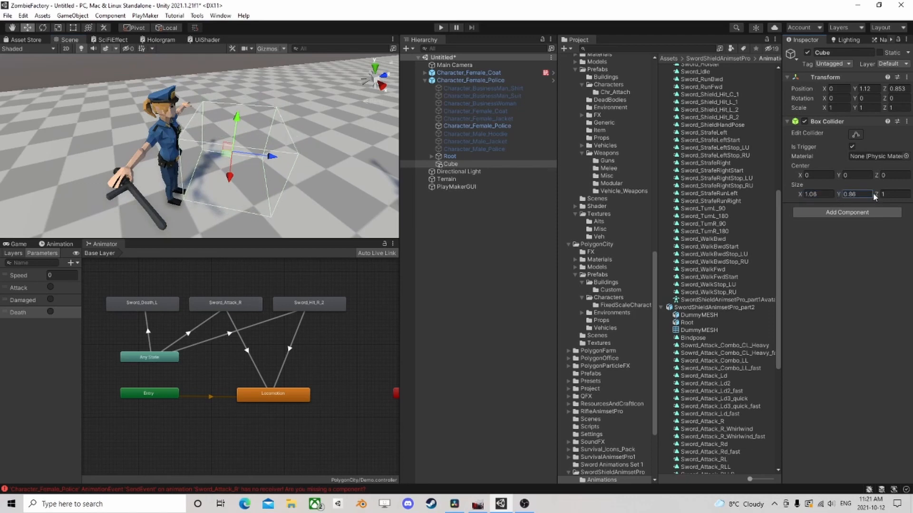
click(875, 195)
text(0.79)
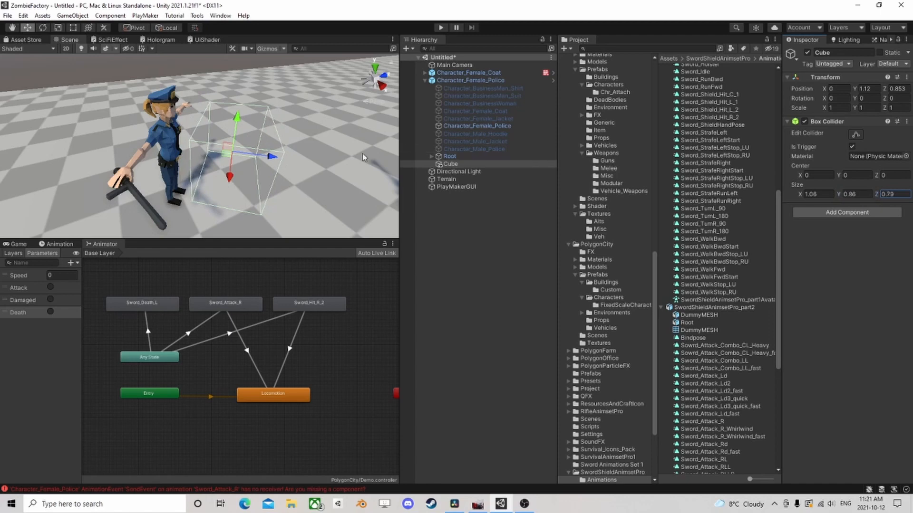
mouse_move(267, 157)
mouse_down()
mouse_move(260, 157)
mouse_move(269, 161)
mouse_up()
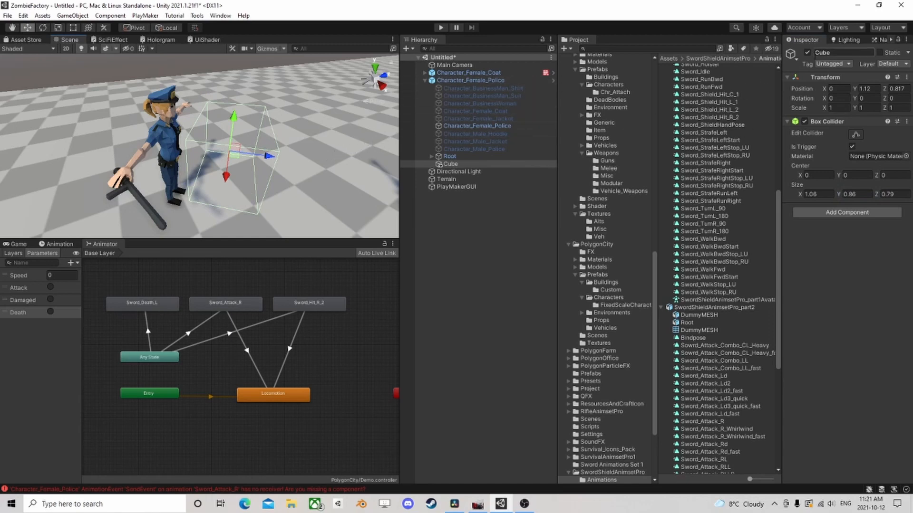
Deactivate the trigger cube, add a PlayMaker FSM to the parent Character_Female_Police and open it for editing.
click(475, 81)
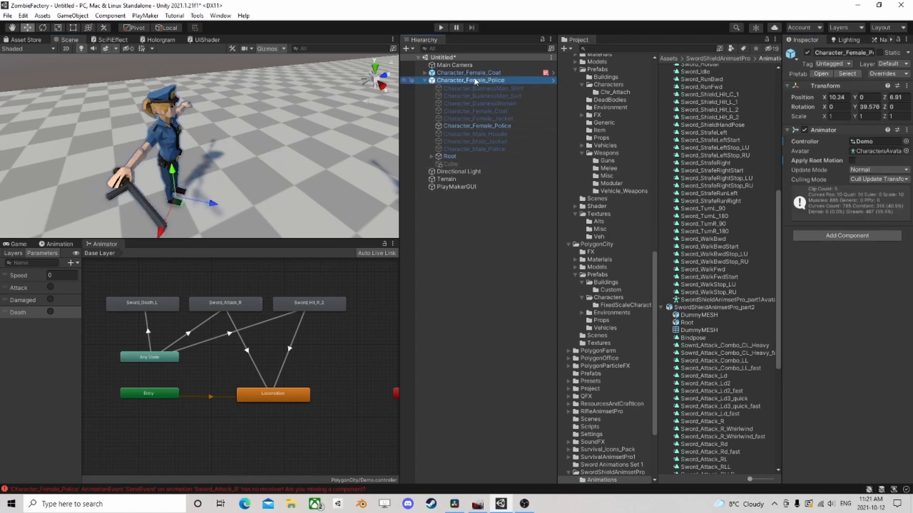
click(826, 235)
click(830, 283)
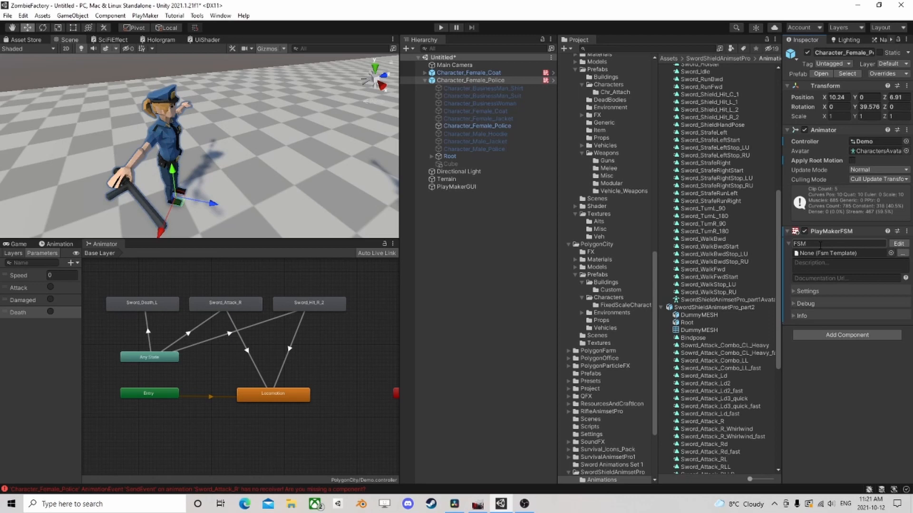
click(899, 243)
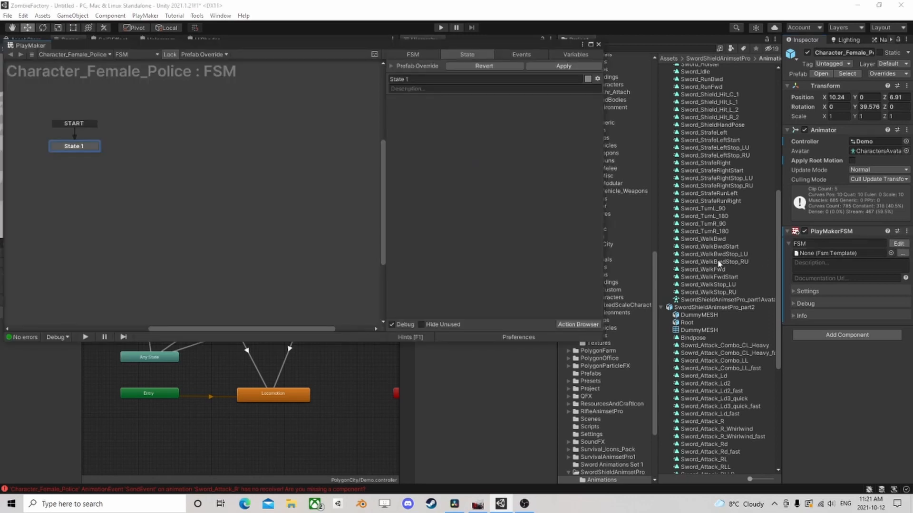
Add the Get Axis Vector and Controller Simple Move actions to State 1 of the police character's FSM.
click(577, 324)
text(get)
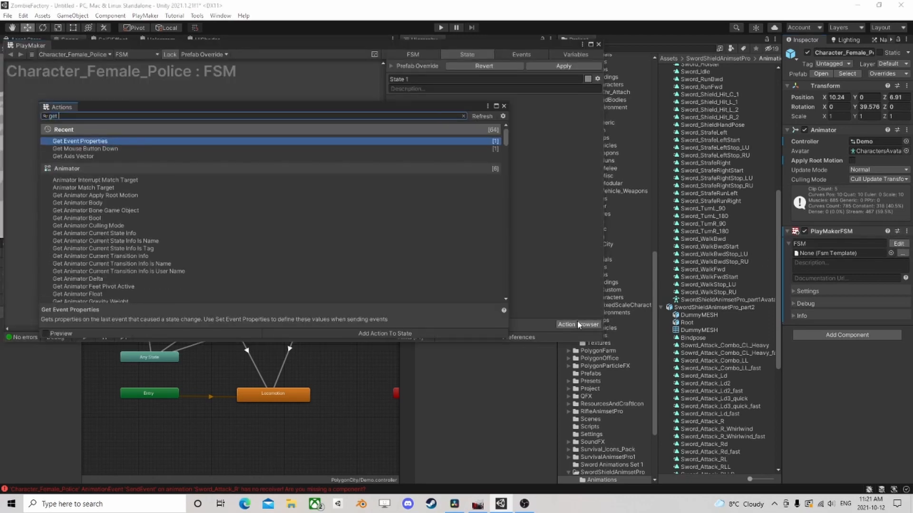
double_click(78, 156)
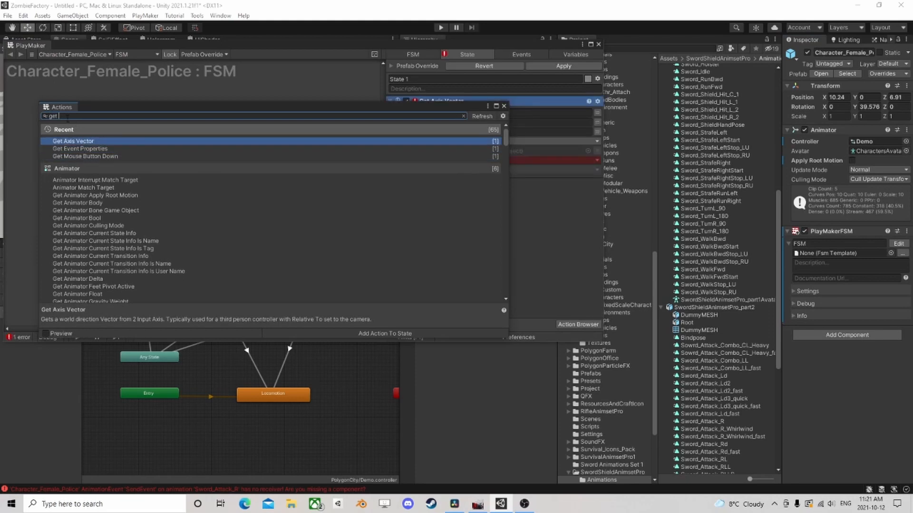
text(simpl)
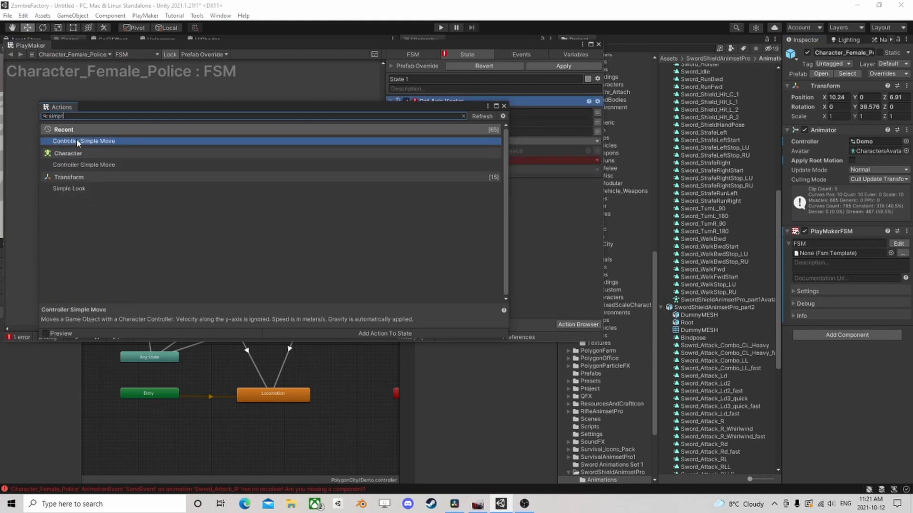
double_click(79, 141)
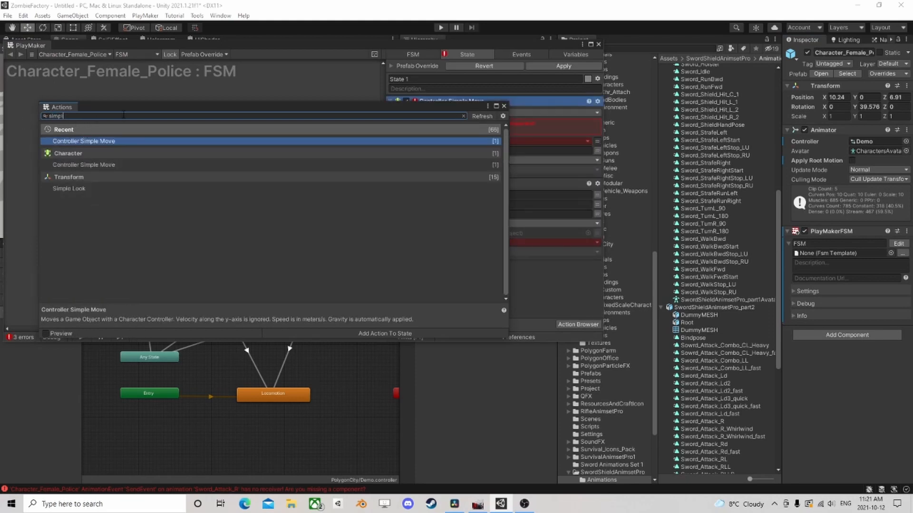
click(504, 107)
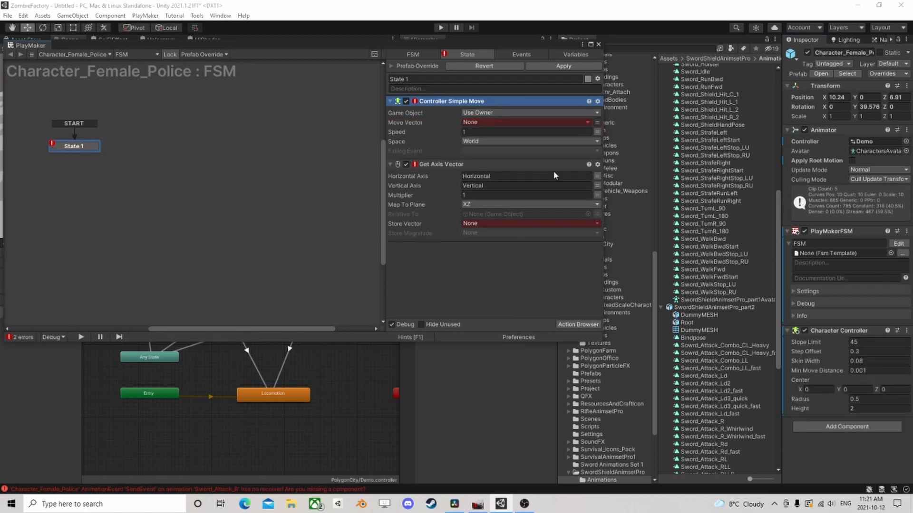
Set Controller Simple Move's move vector to a new variable V, its speed to 3 and its space to Self.
click(488, 122)
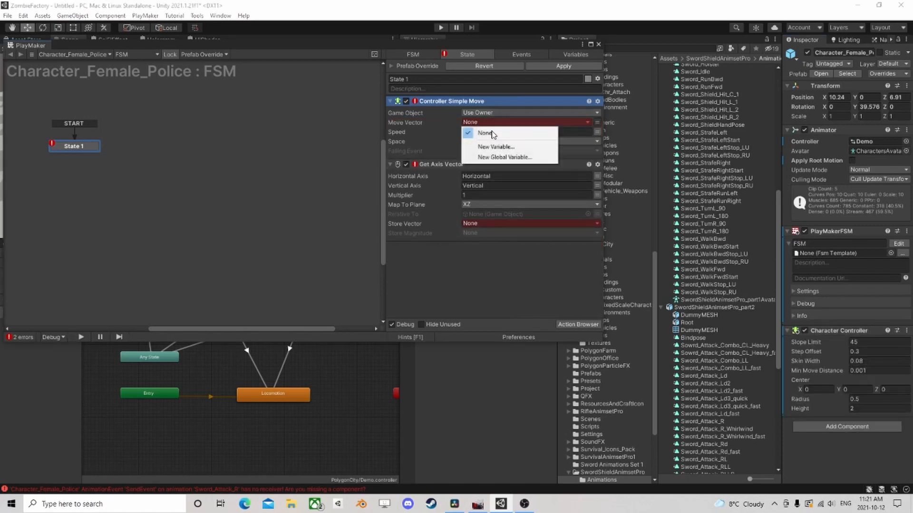
click(495, 143)
text(V)
click(497, 150)
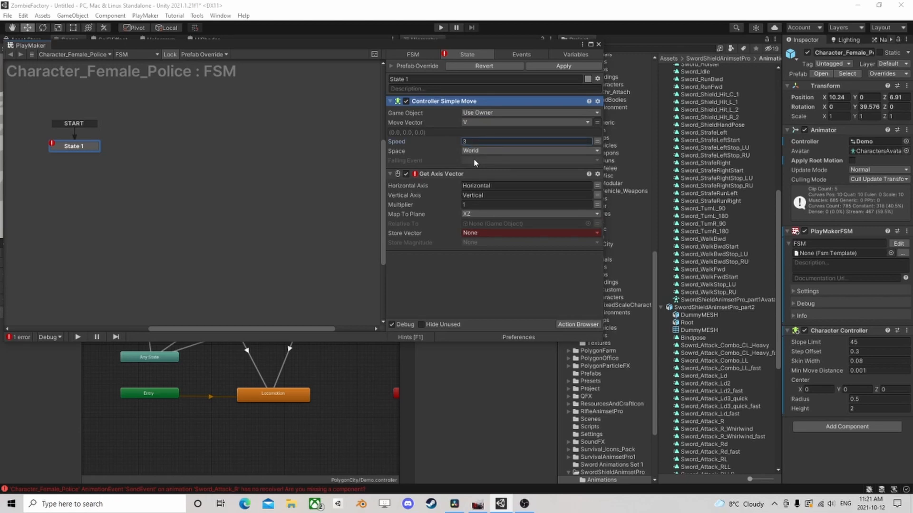
click(479, 151)
click(497, 169)
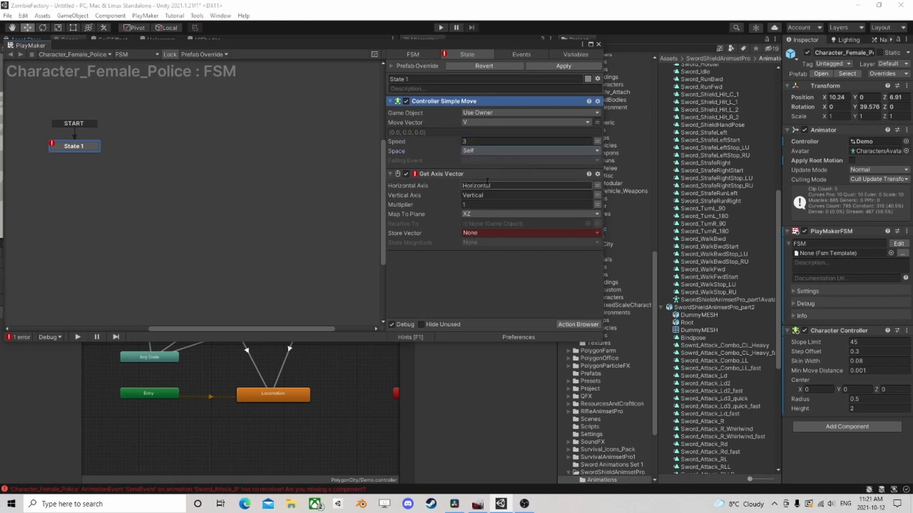
Place Controller Simple Move after Get Axis Vector, and store the axis vector in V and its magnitude in a new variable Mag.
drag(438, 108, 492, 184)
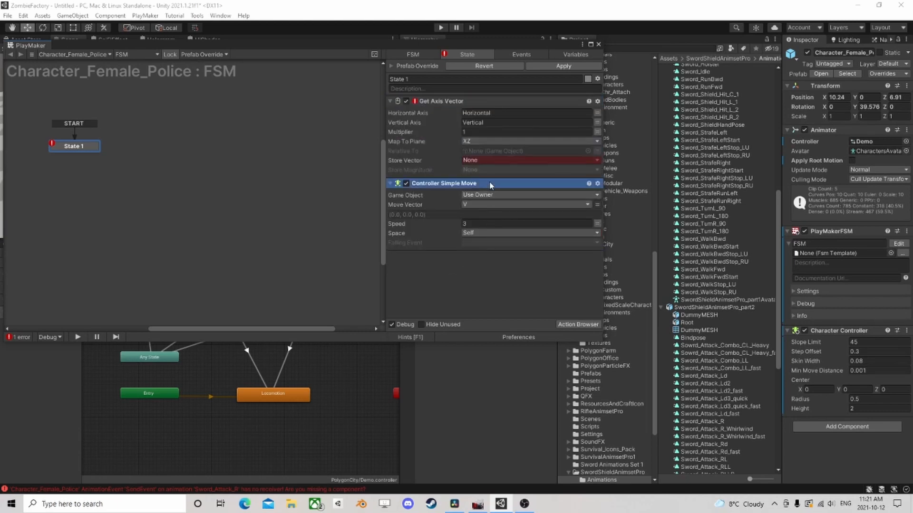
click(477, 163)
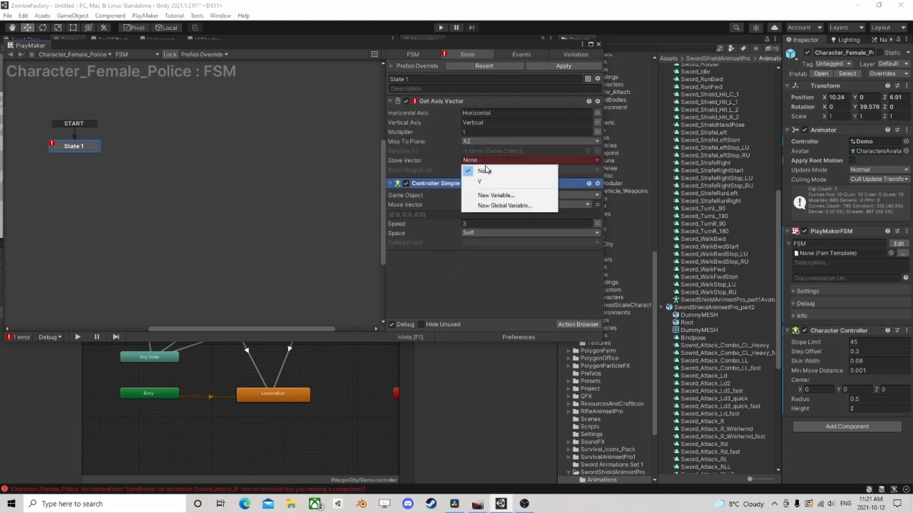
click(489, 178)
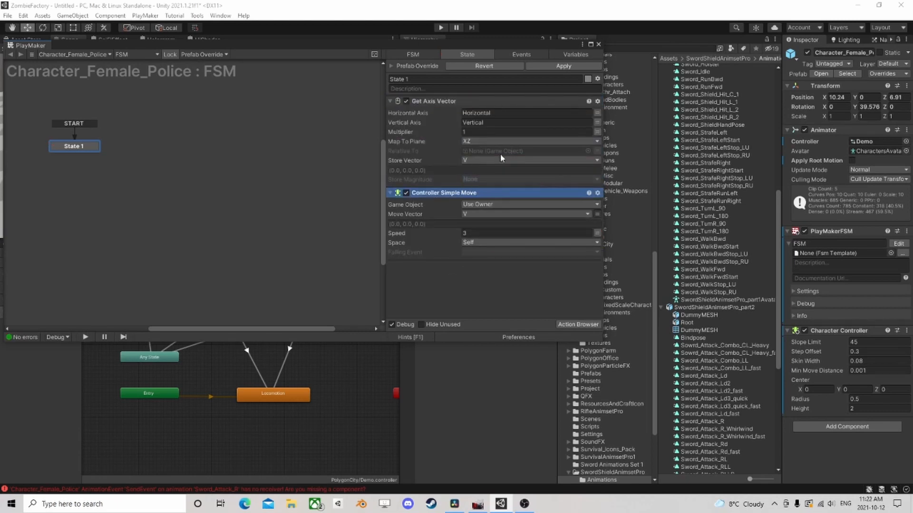
click(477, 162)
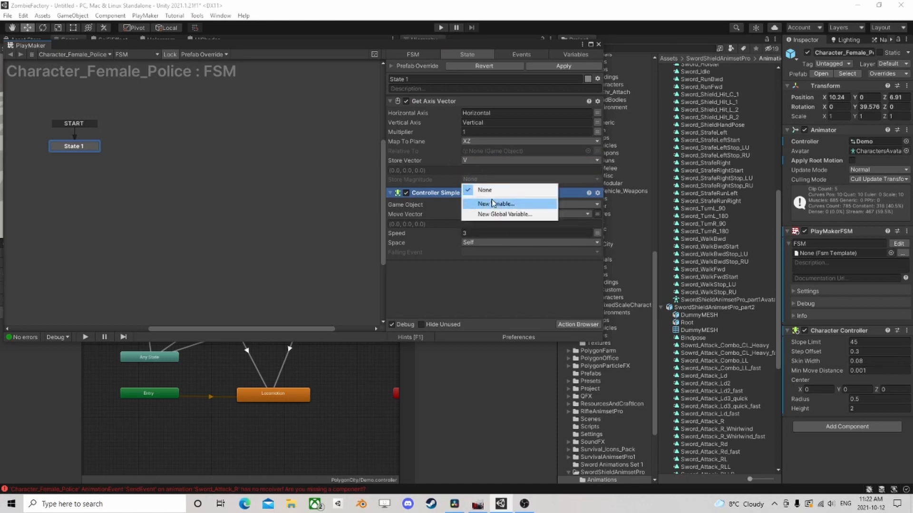
click(494, 202)
text(Mag)
key(Return)
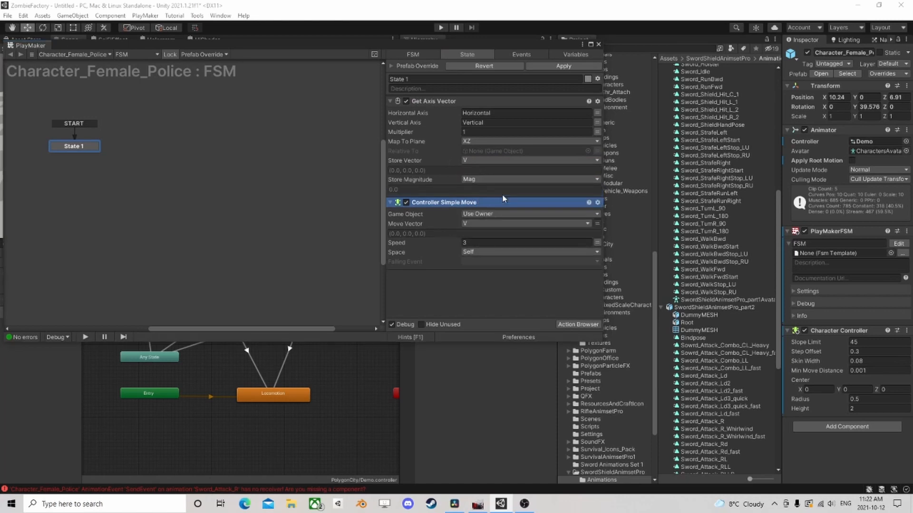
Add a Set Animator Float action to State 1.
click(578, 324)
text(se)
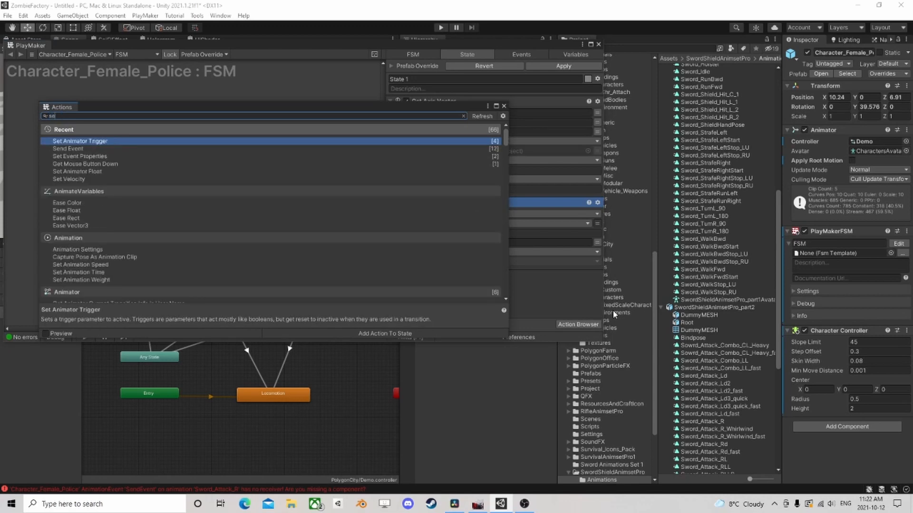
text(t anim)
key(Down)
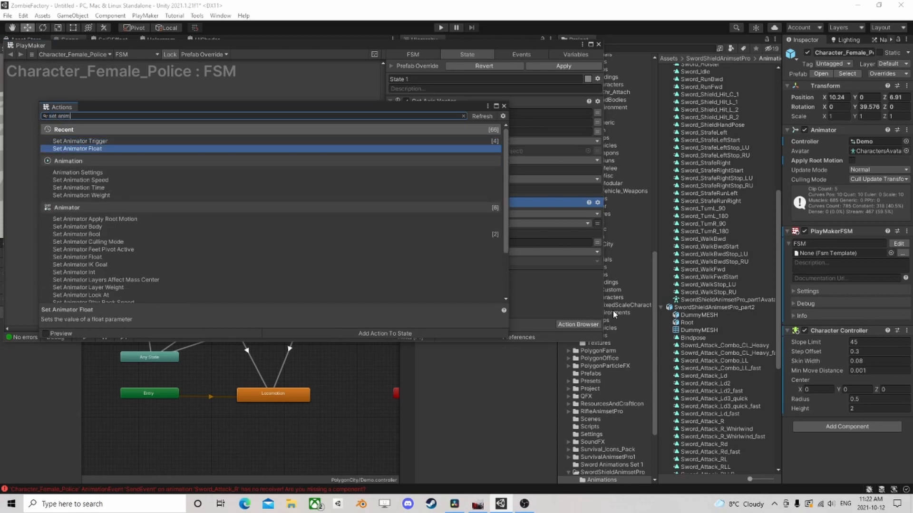
key(Return)
click(504, 105)
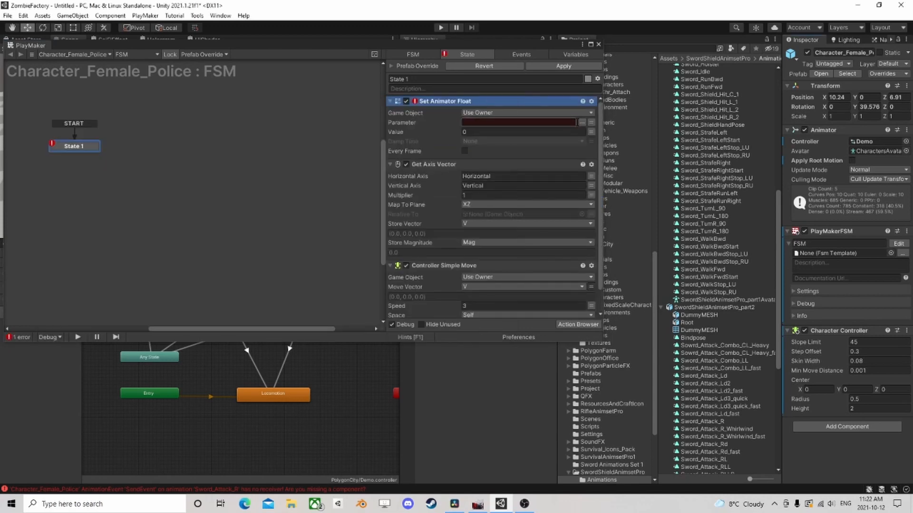
Make Set Animator Float write Mag to the Speed parameter every frame, and place it between Get Axis Vector and Controller Simple Move.
click(583, 122)
click(605, 130)
click(590, 132)
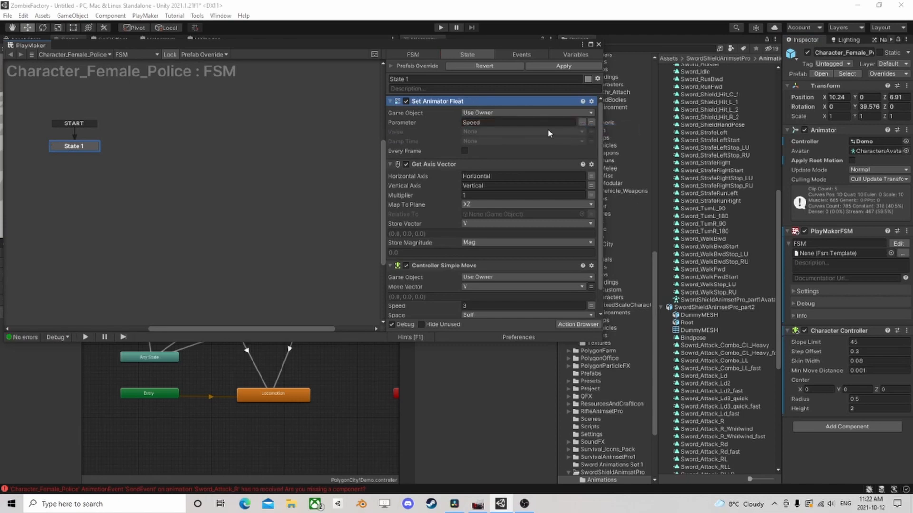
click(548, 132)
click(473, 150)
click(464, 159)
click(464, 160)
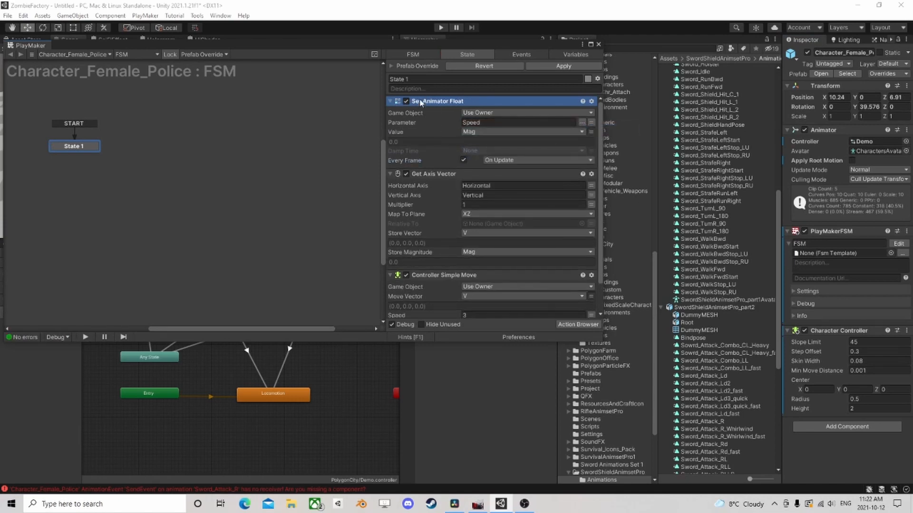
drag(422, 102, 427, 279)
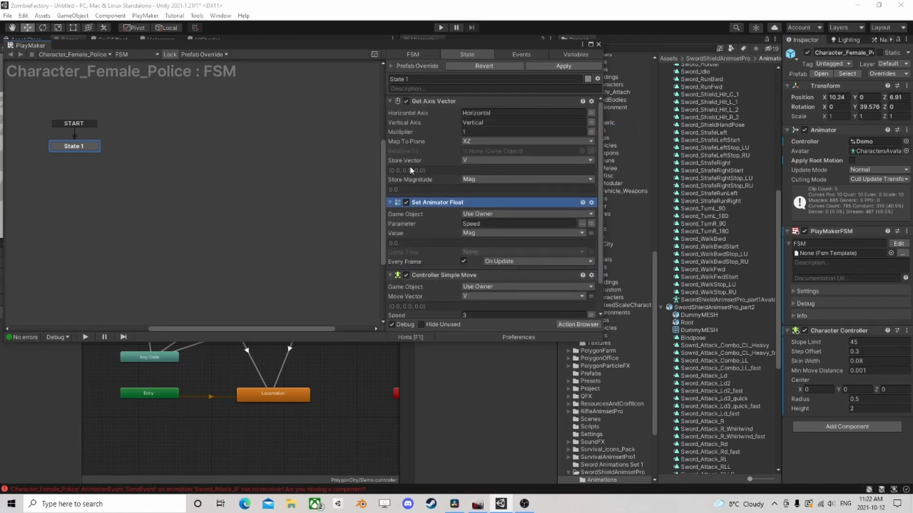
Add a Get Mouse Button Down action for the left button to State 1, sending a new event named attack.
click(578, 324)
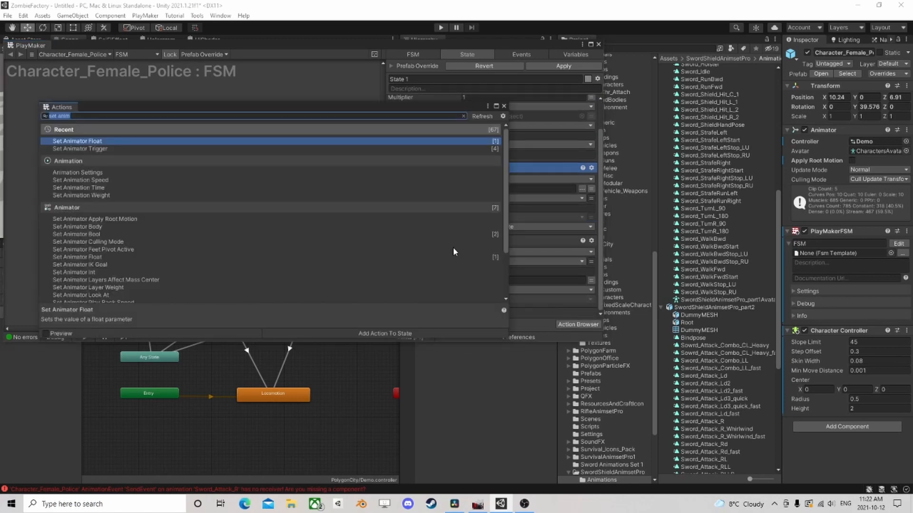
text(get mou)
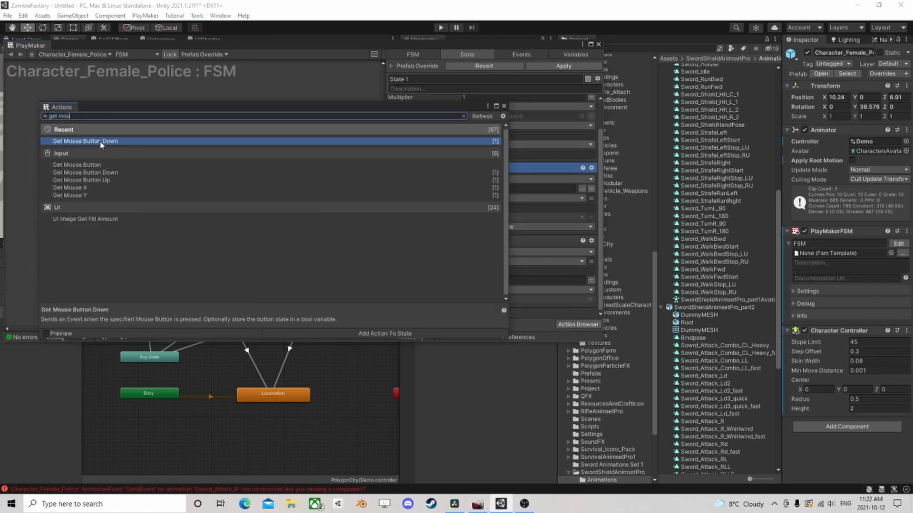
double_click(101, 143)
click(504, 106)
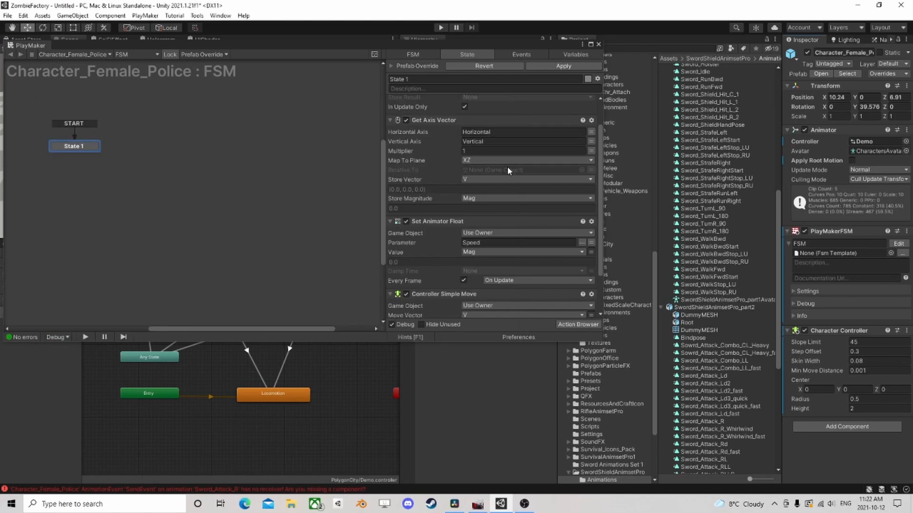
scroll(508, 171, up, 2)
click(473, 122)
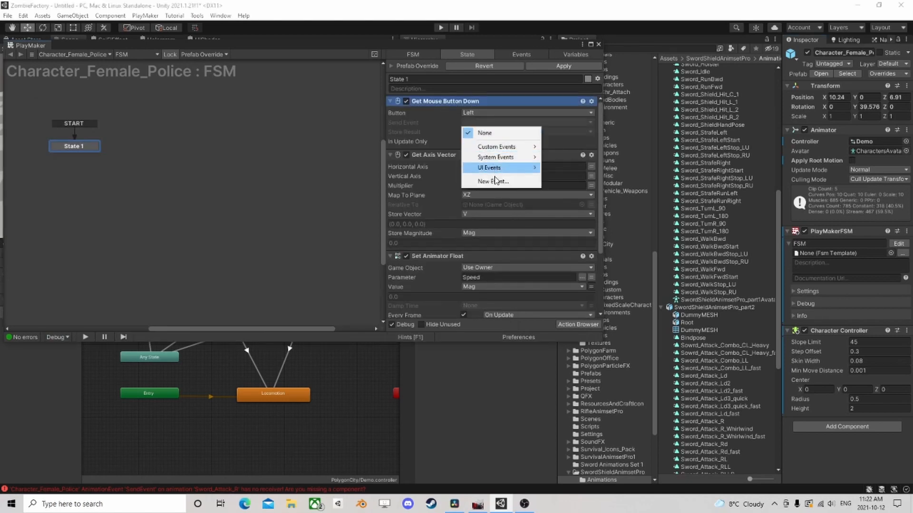
click(495, 179)
text(attack)
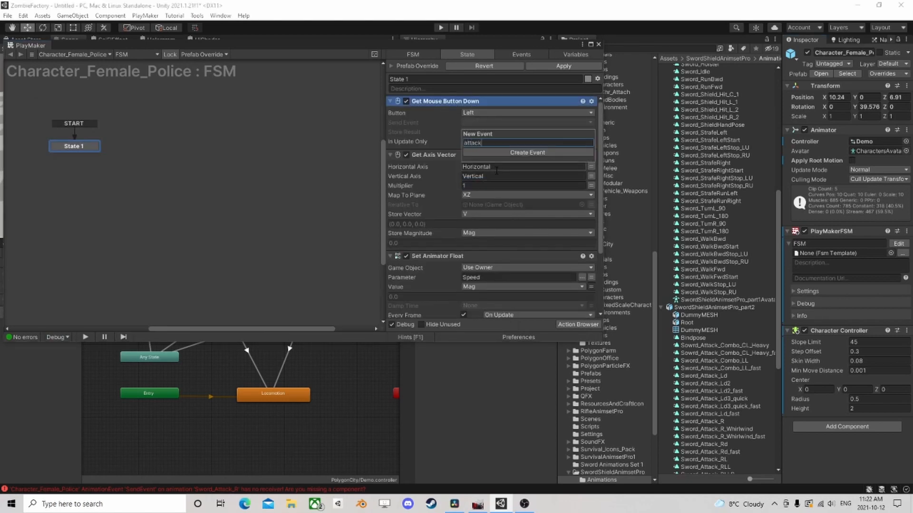
key(Return)
Link State 1's attack event to a new State 2, with a FINISHED transition from State 2 back to State 1.
mouse_move(87, 155)
mouse_down()
mouse_move(153, 152)
mouse_move(91, 148)
mouse_up()
ctrl+click(148, 150)
drag(148, 151, 155, 152)
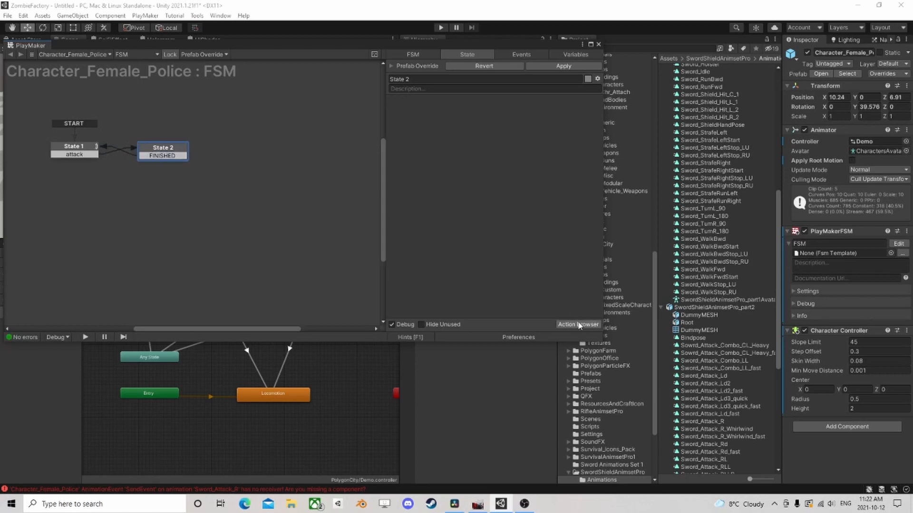
Add a Set Animator Trigger action to State 2 with Attack as the trigger.
click(578, 324)
text(set anima)
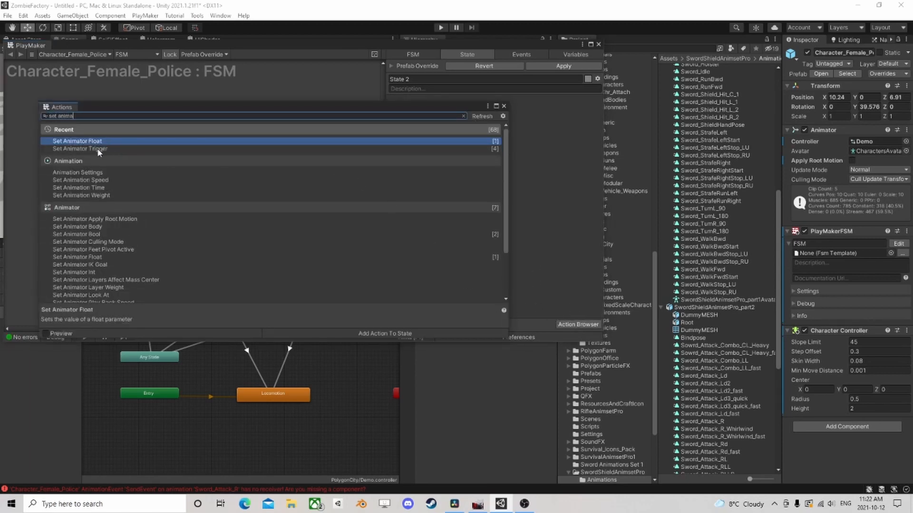
double_click(98, 148)
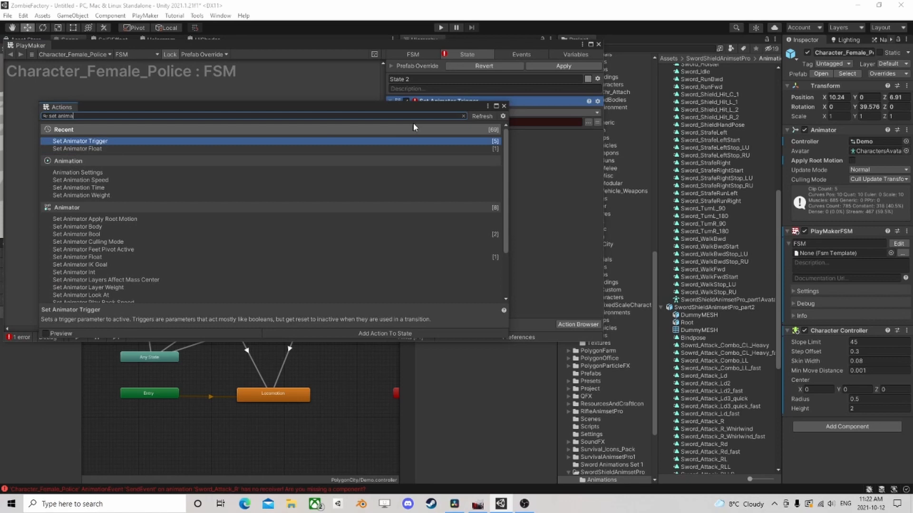
click(503, 106)
click(588, 123)
click(618, 129)
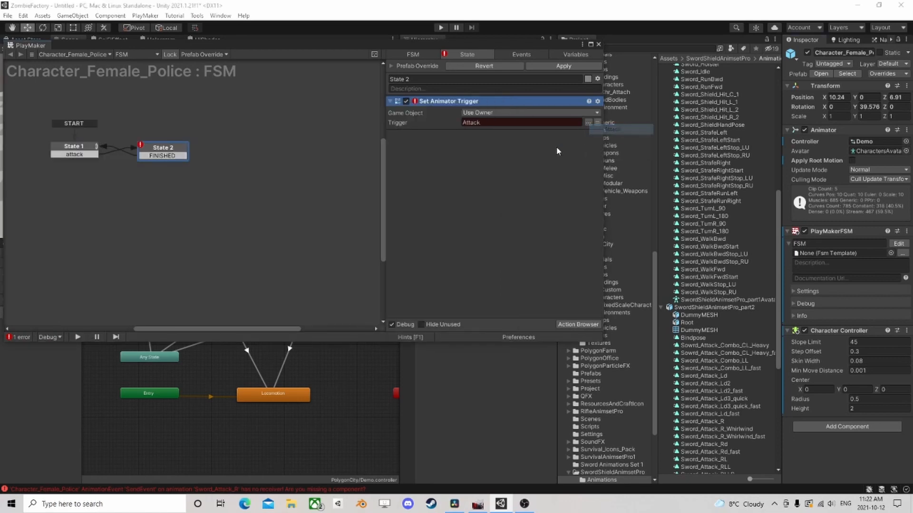
Add a Wait action after Set Animator Trigger in State 2, with time 0.6 and finish event FINISHED.
click(578, 324)
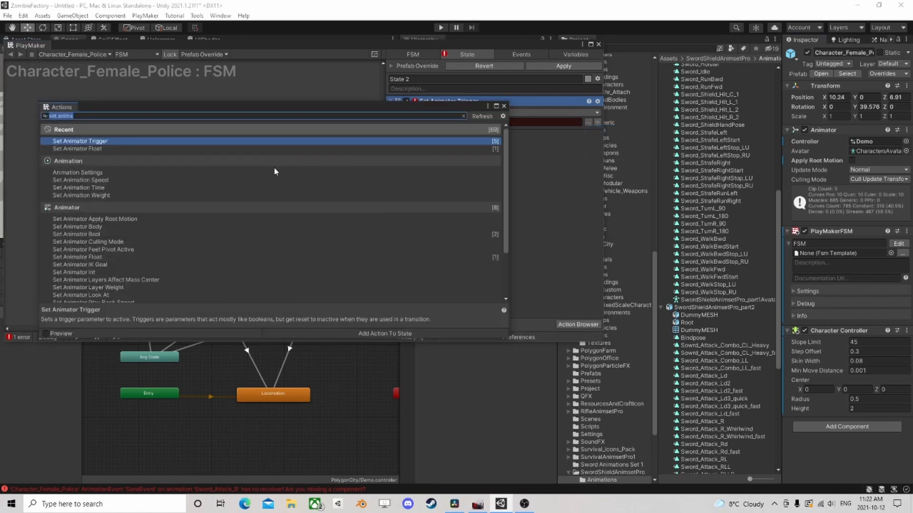
text(wait)
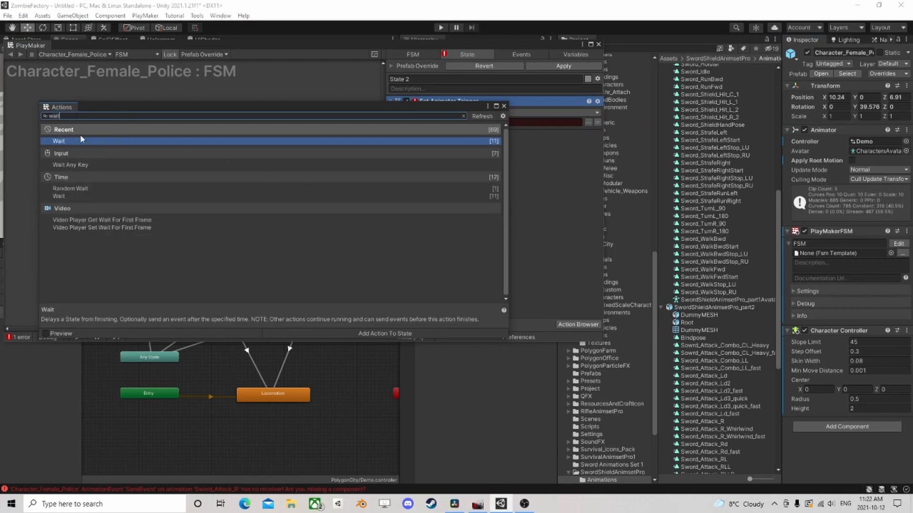
drag(81, 141, 504, 105)
drag(421, 109, 507, 171)
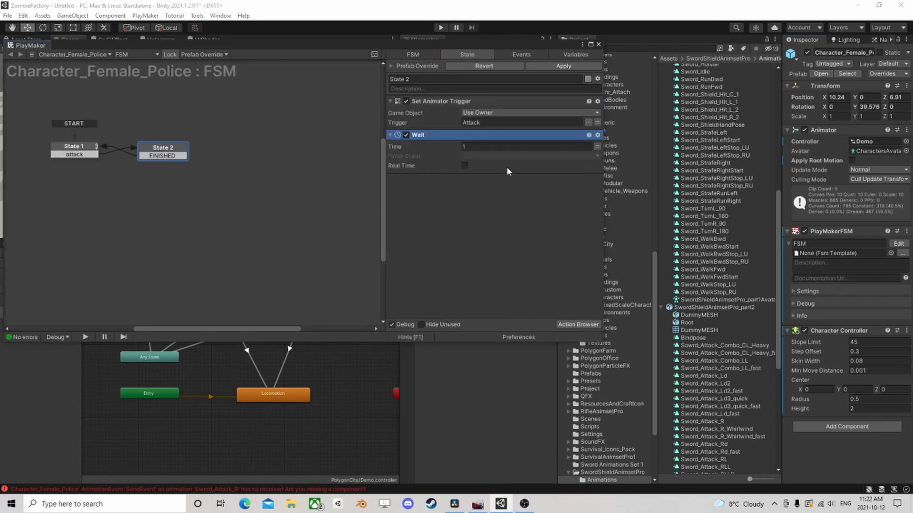
click(543, 147)
click(507, 157)
click(504, 188)
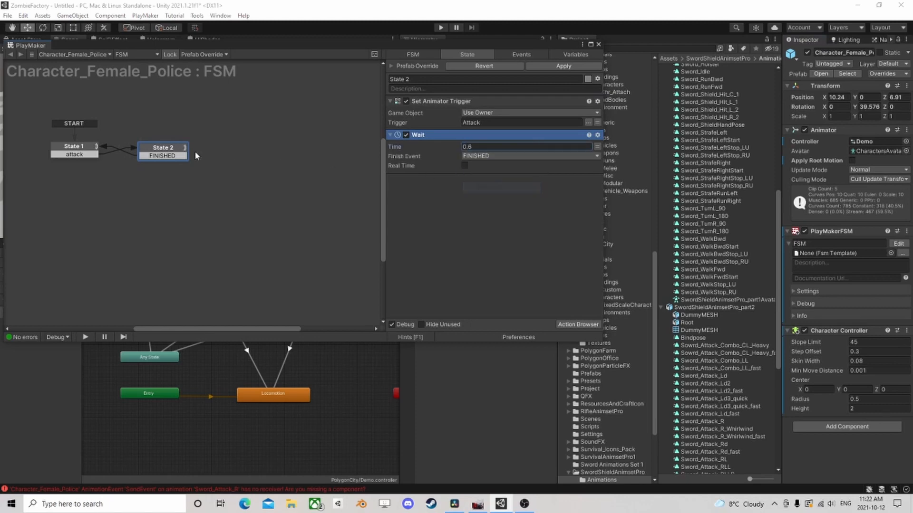
Play-test the scene to check the police character's movement and attack, and stop the test.
click(598, 44)
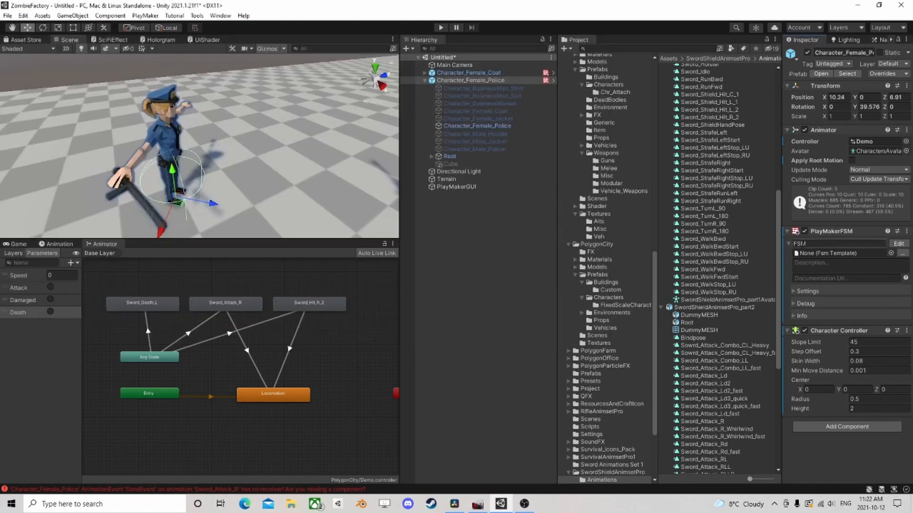
click(440, 27)
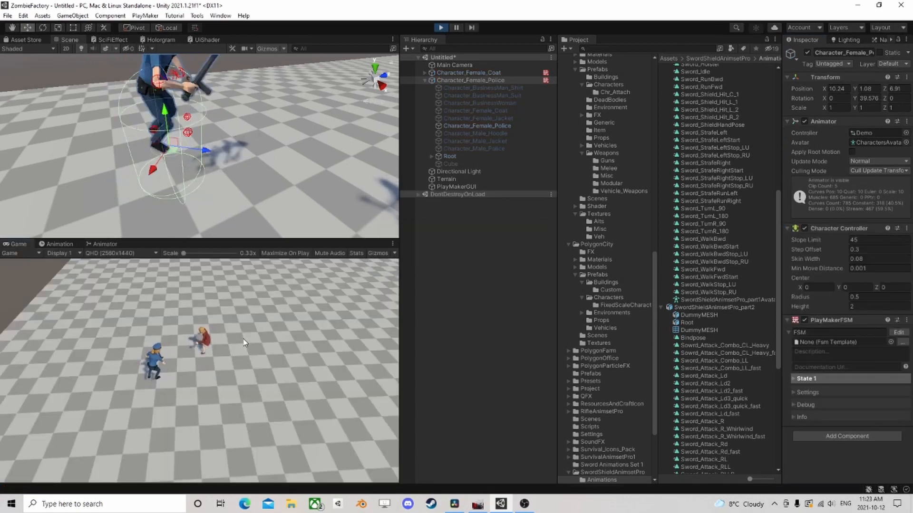
click(441, 28)
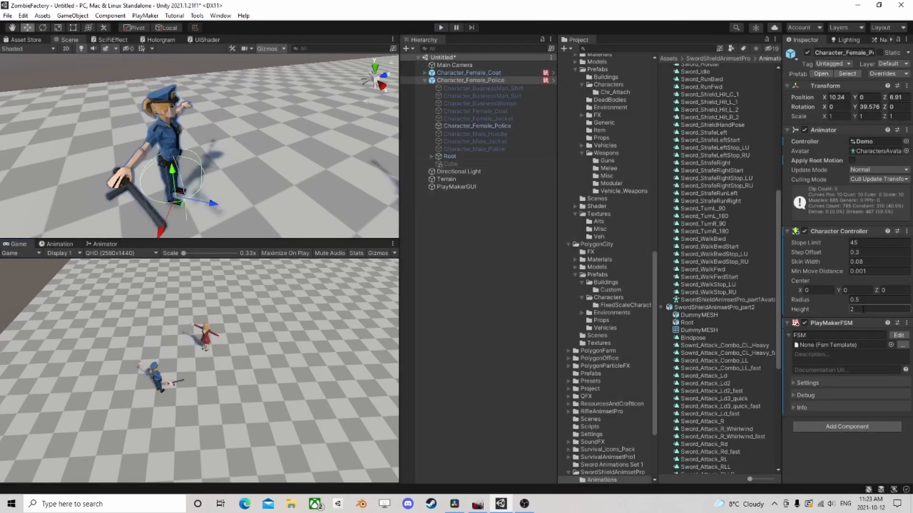
Set the police character's Character Controller to height 1.8, radius 0.3 and center Y 0.9.
text(1.8)
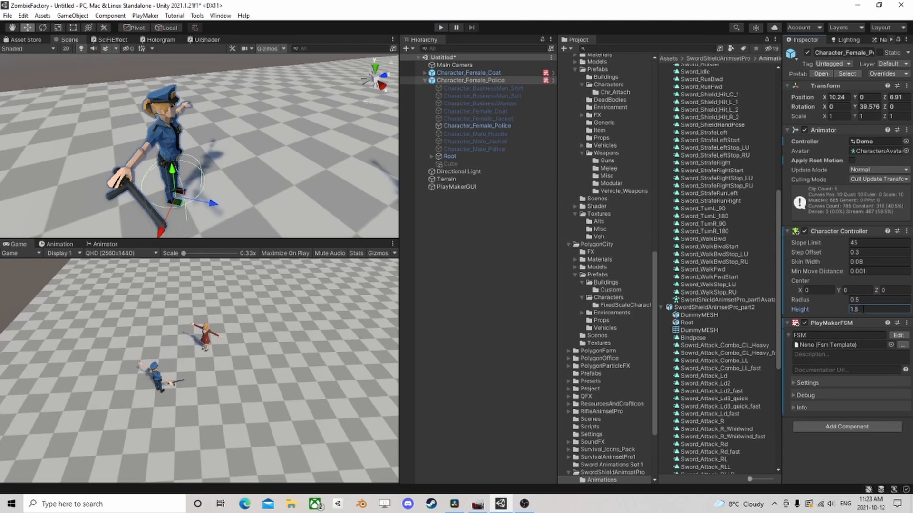
click(864, 300)
text(0.3)
click(856, 290)
text(0.9)
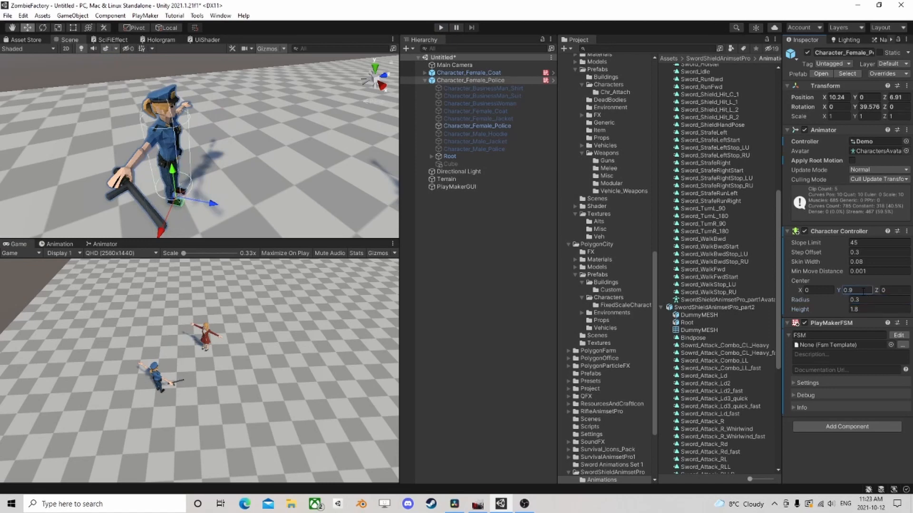
right_drag(232, 130, 320, 123)
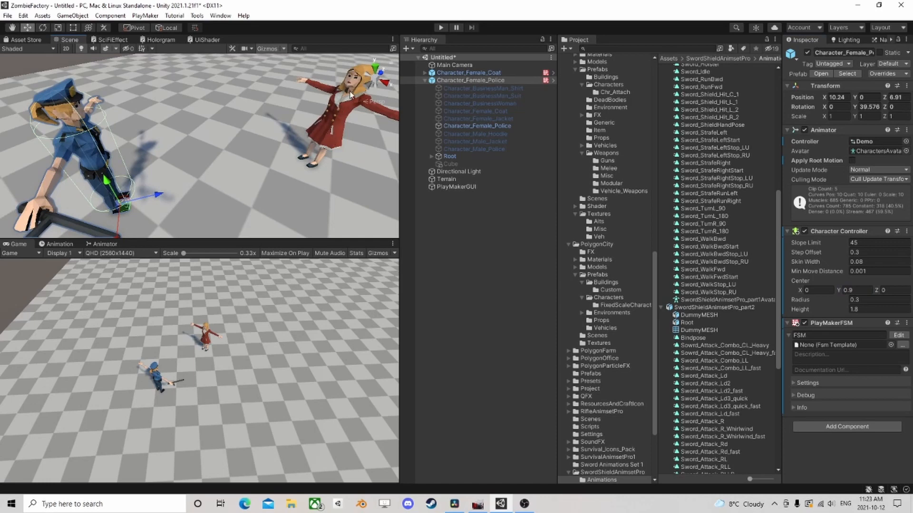
Examine the police character's inactive Cube trigger box and the Sword_Attack_R animator state.
click(424, 80)
click(424, 81)
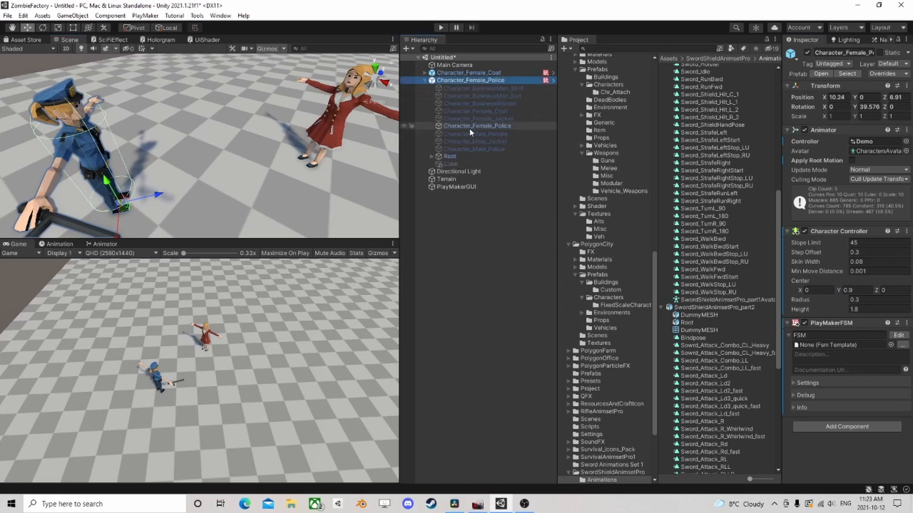
click(457, 163)
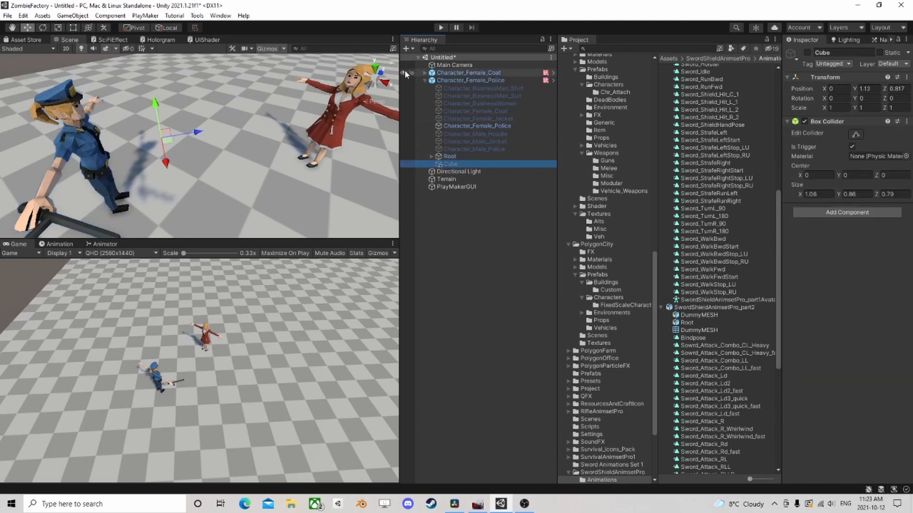
click(424, 80)
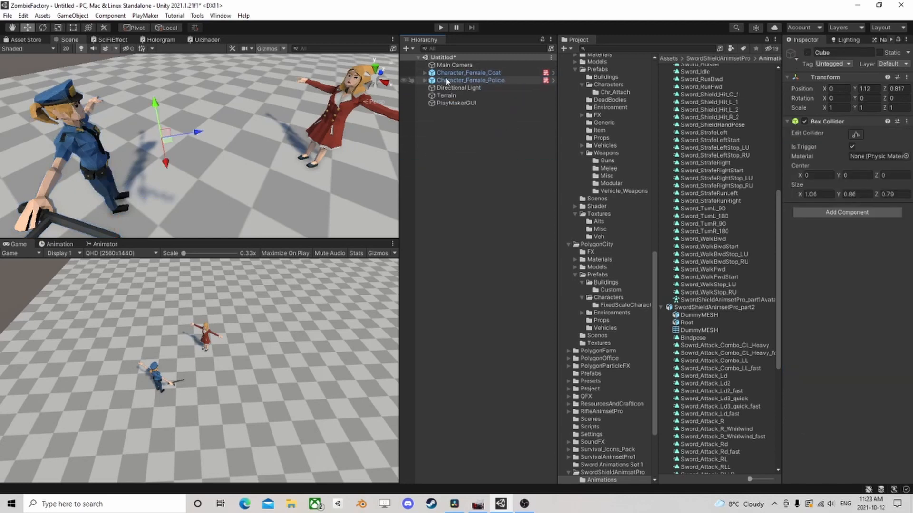
click(103, 244)
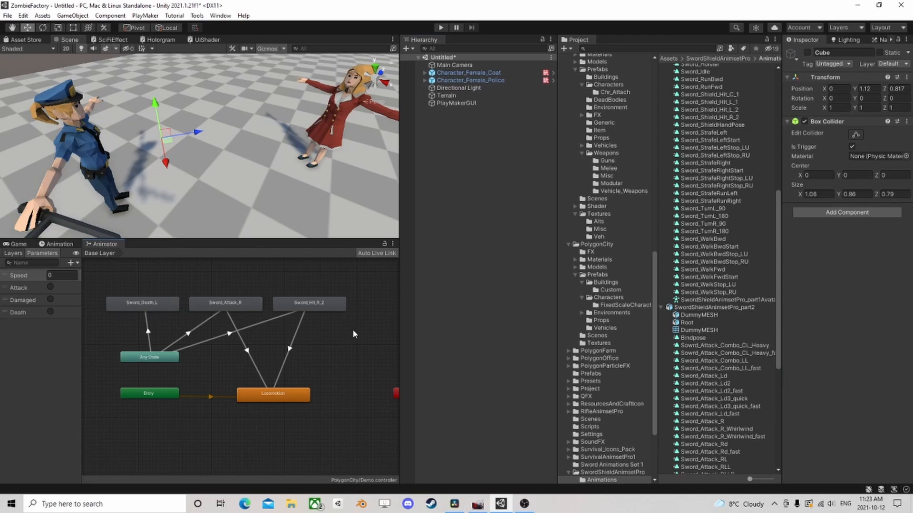
click(232, 305)
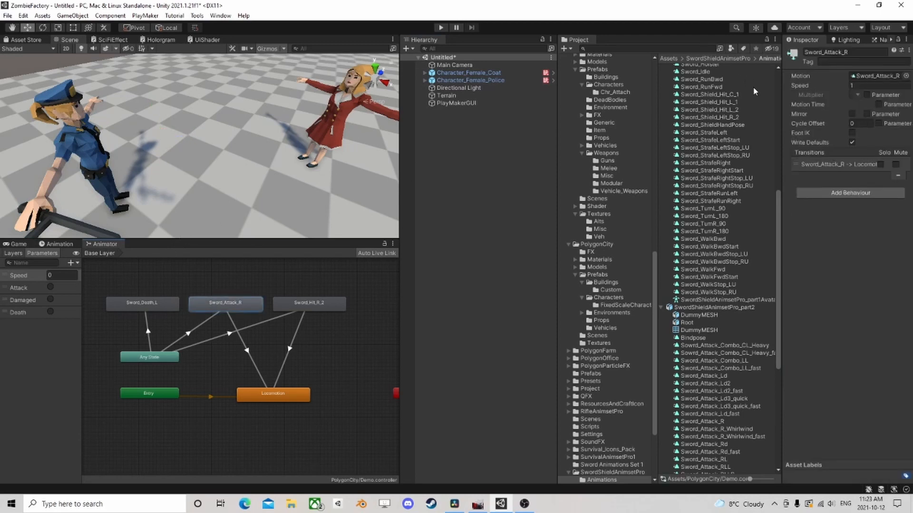
Add a second PlayMakerFSM component to Character_Female_Police and name it Animator.
click(468, 80)
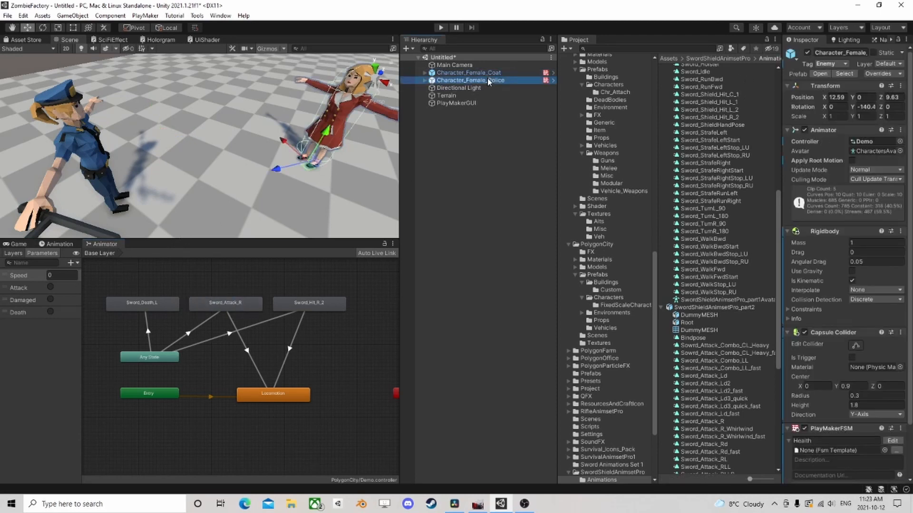
click(847, 427)
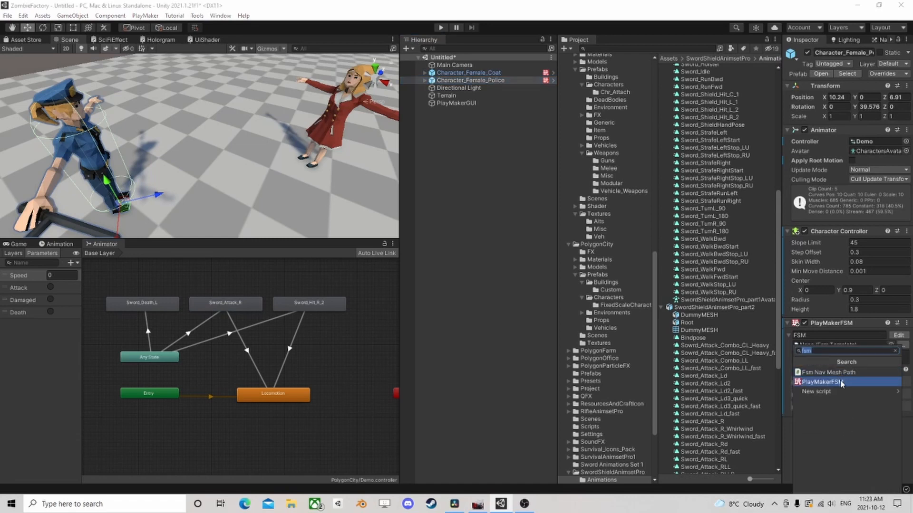
click(837, 377)
click(811, 434)
text(Animator)
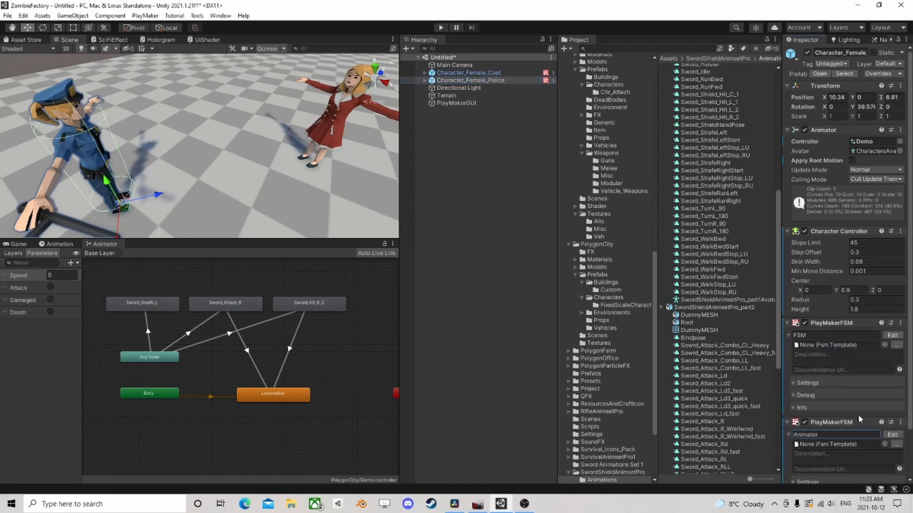
Open the Animator FSM for editing and add State 2 beside State 1.
click(893, 434)
click(512, 54)
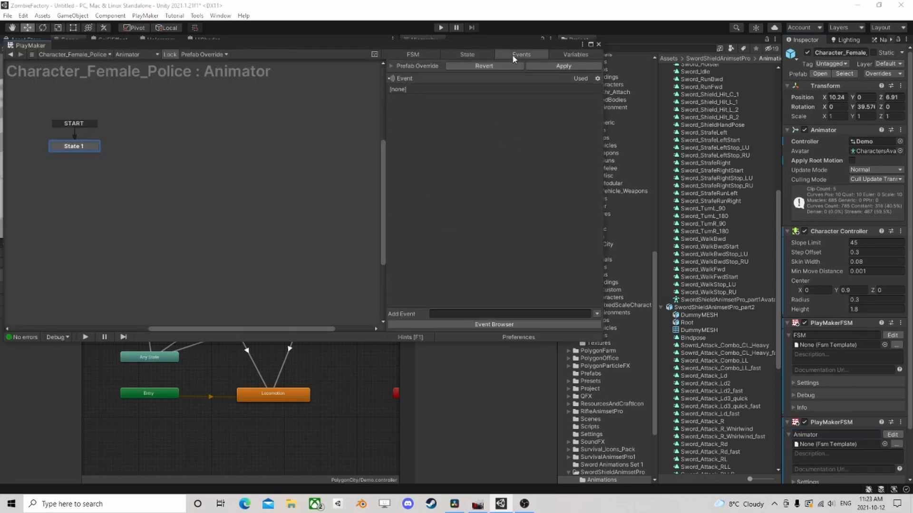
right_click(174, 147)
click(195, 148)
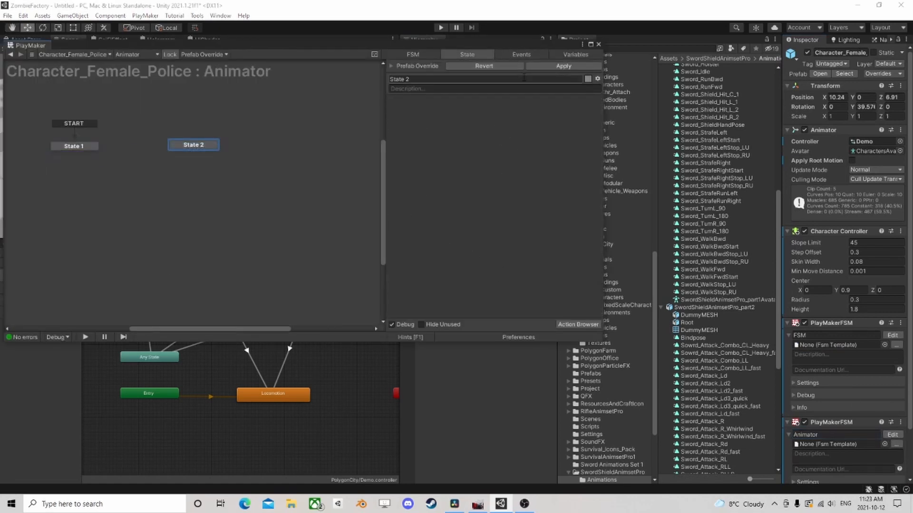
click(211, 146)
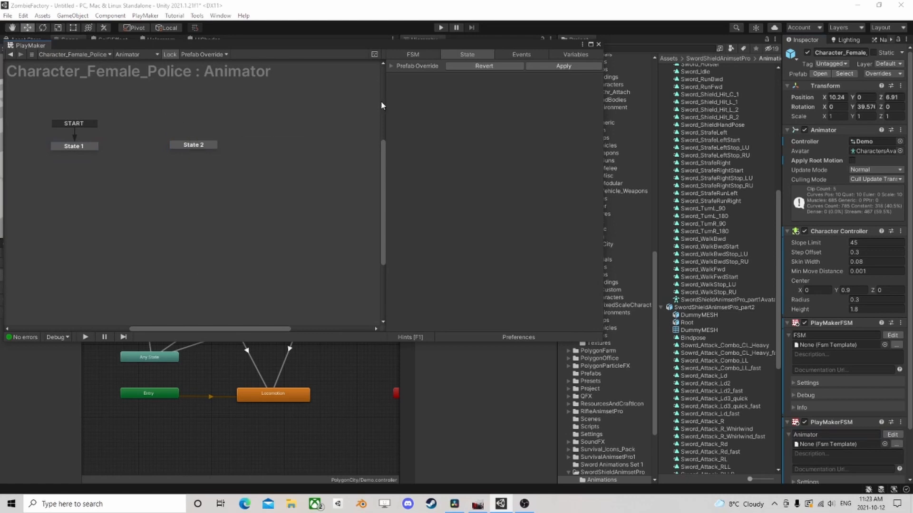
Create an event named Attack in the Animator FSM and assign it to State 2 as a global transition.
click(521, 54)
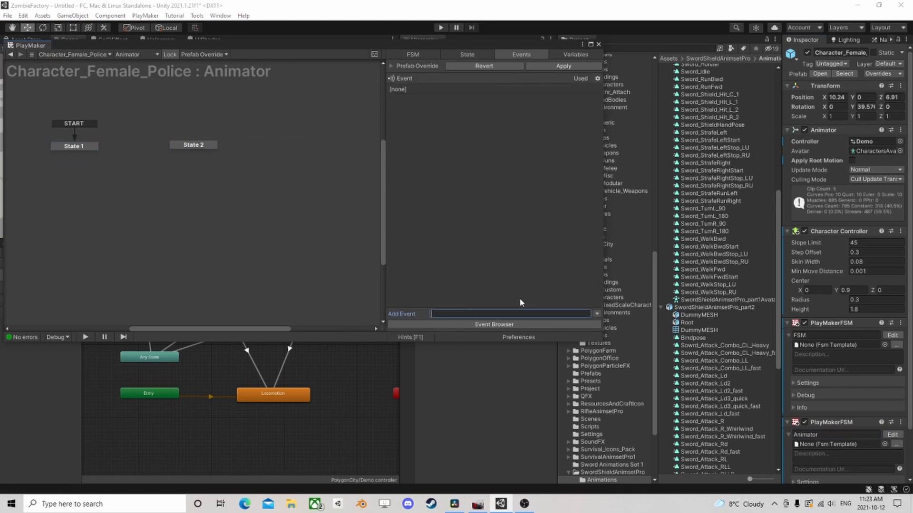
text(Attack)
key(Return)
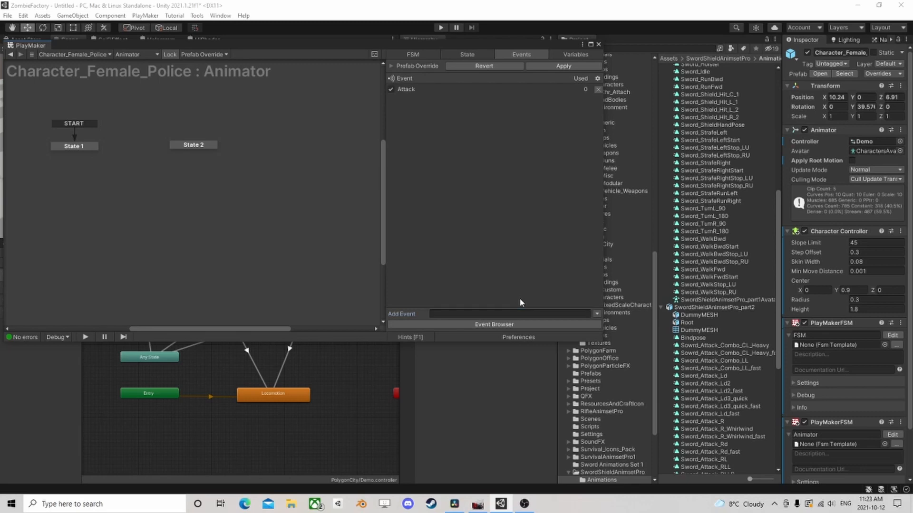
right_click(194, 148)
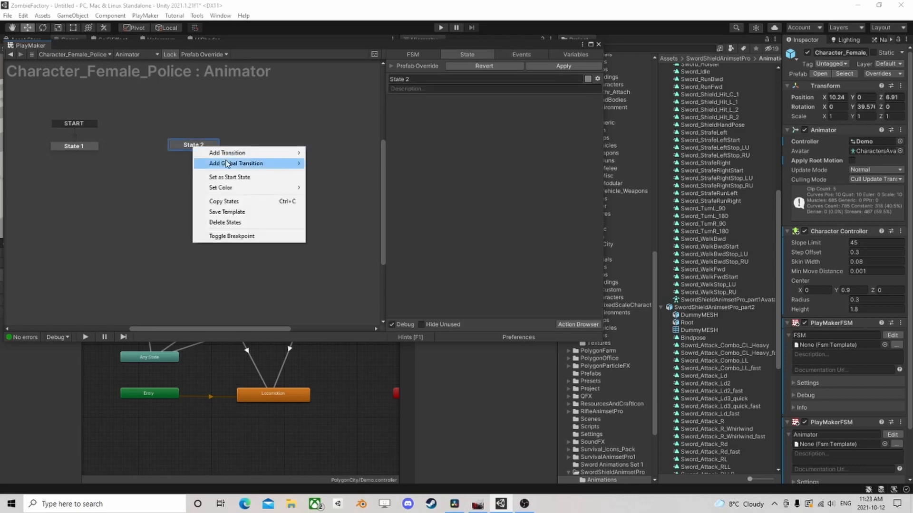
mouse_move(233, 162)
click(324, 162)
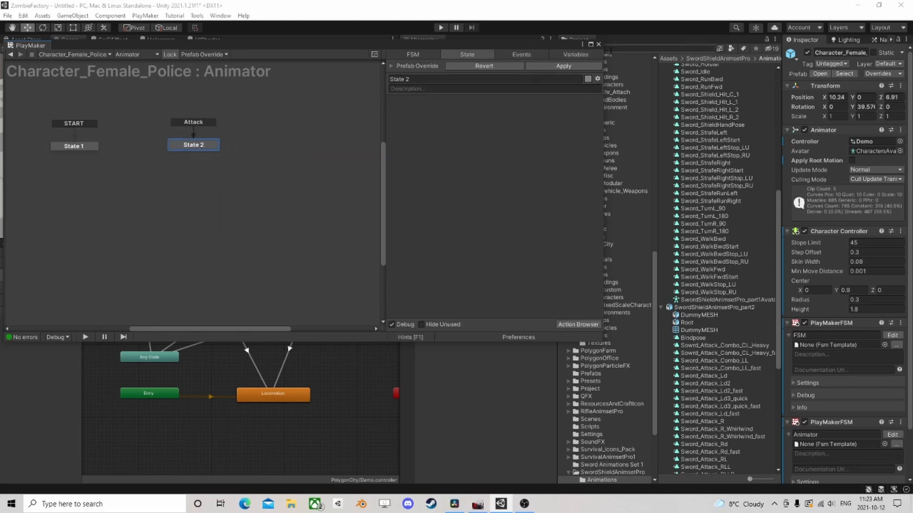
click(598, 44)
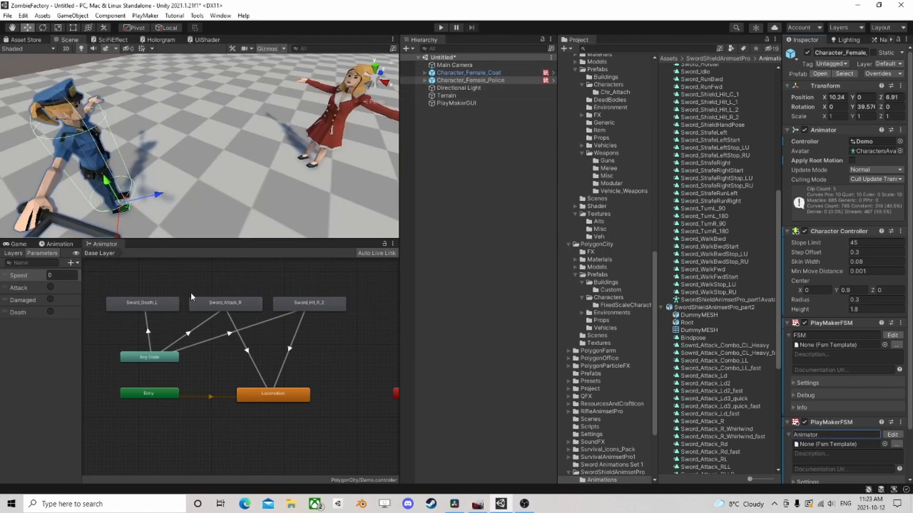
Locate the Sword_Attack_R state's motion clip in the project and select its source asset, SwordShieldAnimsetPro_part2.
click(214, 307)
click(875, 75)
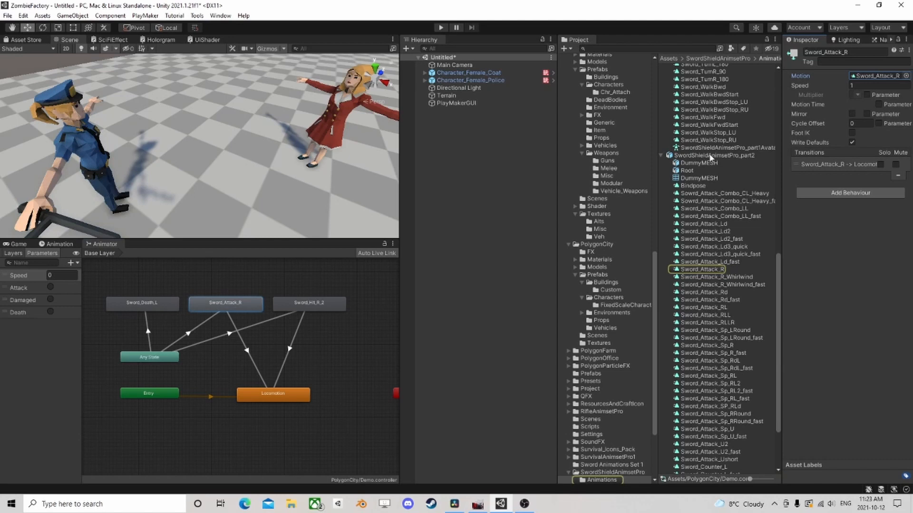
click(742, 158)
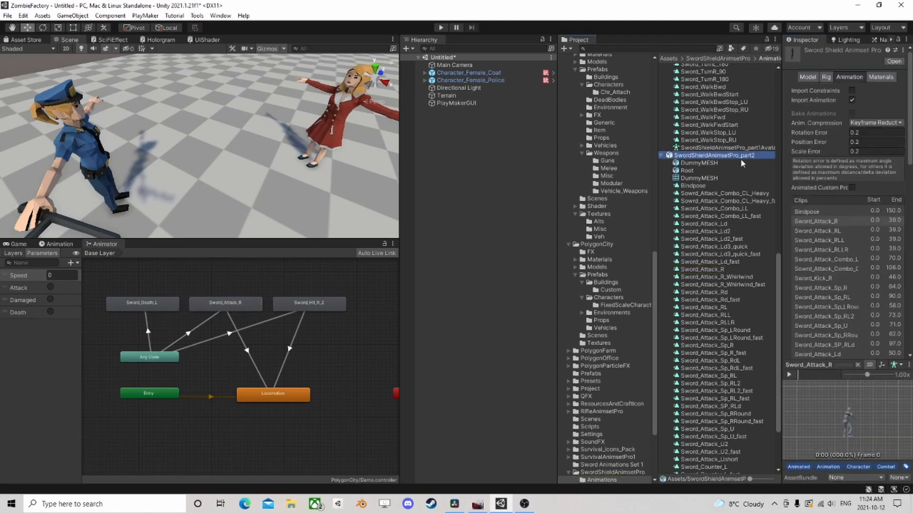
Preview the Sword_Attack_R clip on the police character by scrubbing its animation timeline.
click(62, 244)
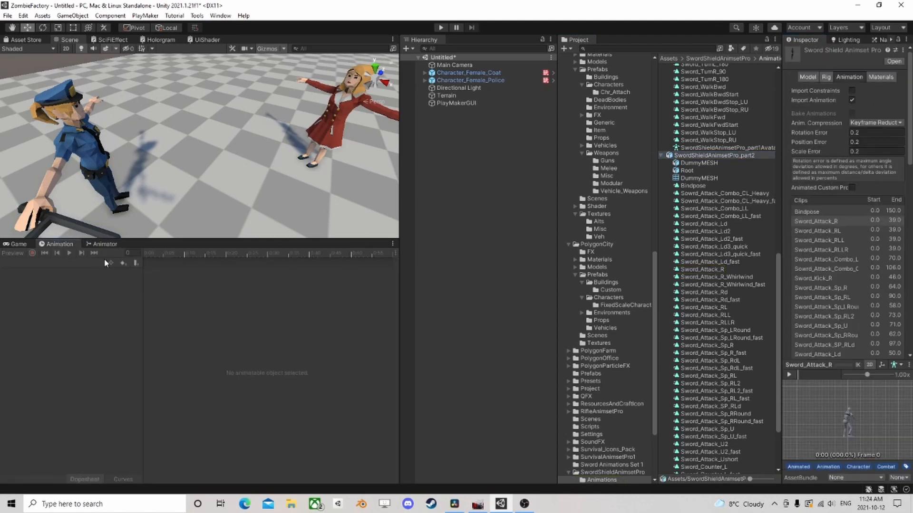
click(471, 80)
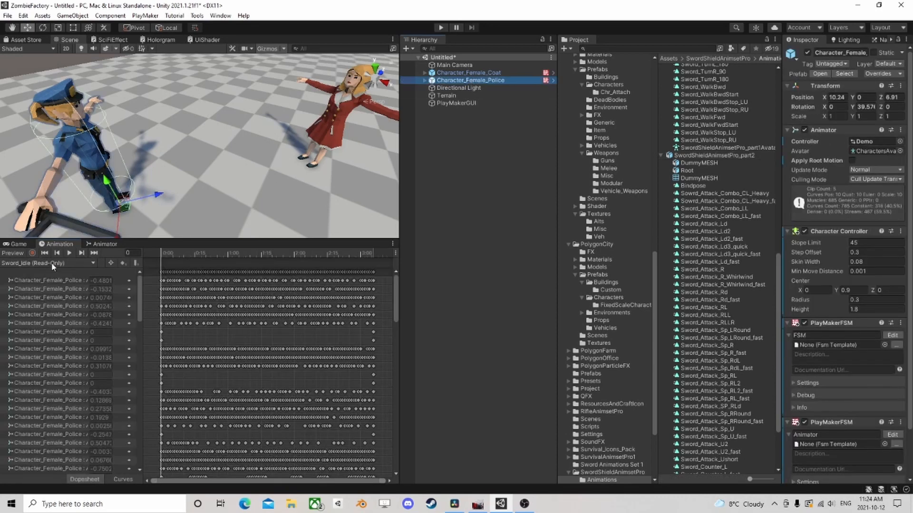
click(52, 264)
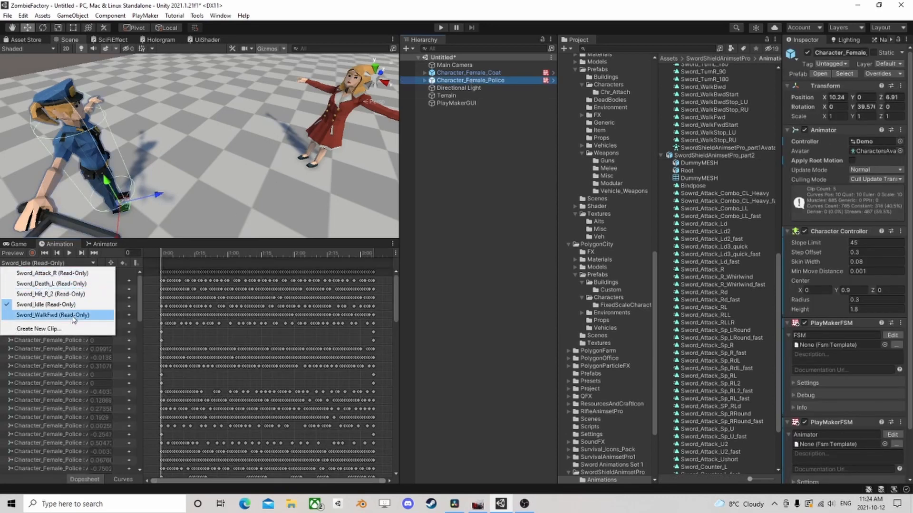
click(78, 271)
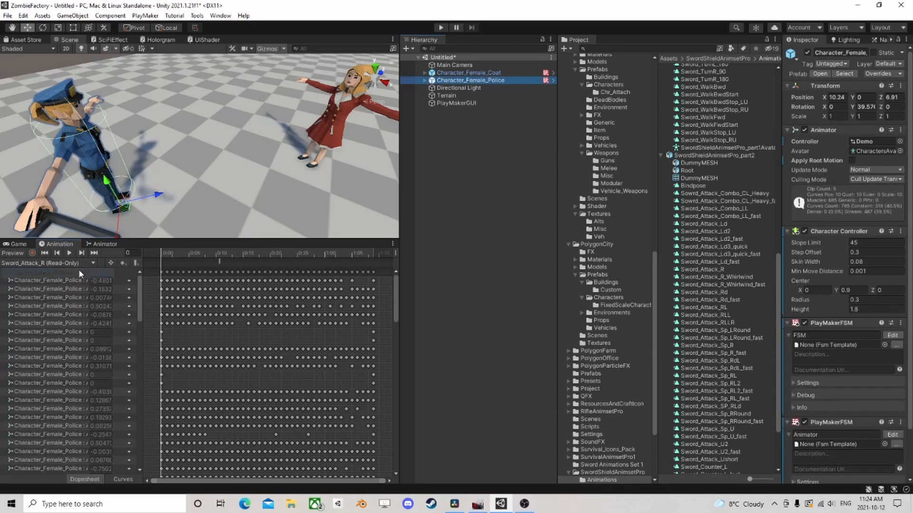
drag(183, 254, 144, 256)
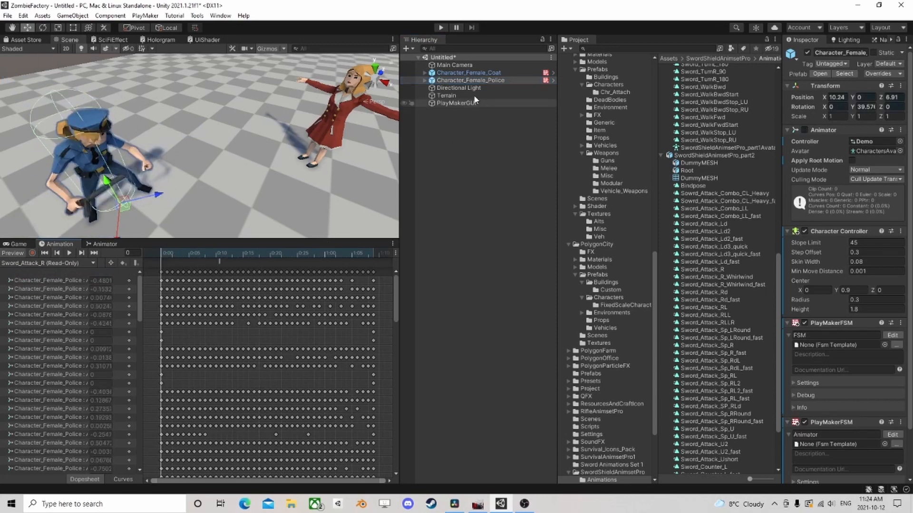
Open the events of the Sword_Attack_R clip in the SwordShieldAnimsetPro_part2 import settings, widening the settings area.
click(744, 158)
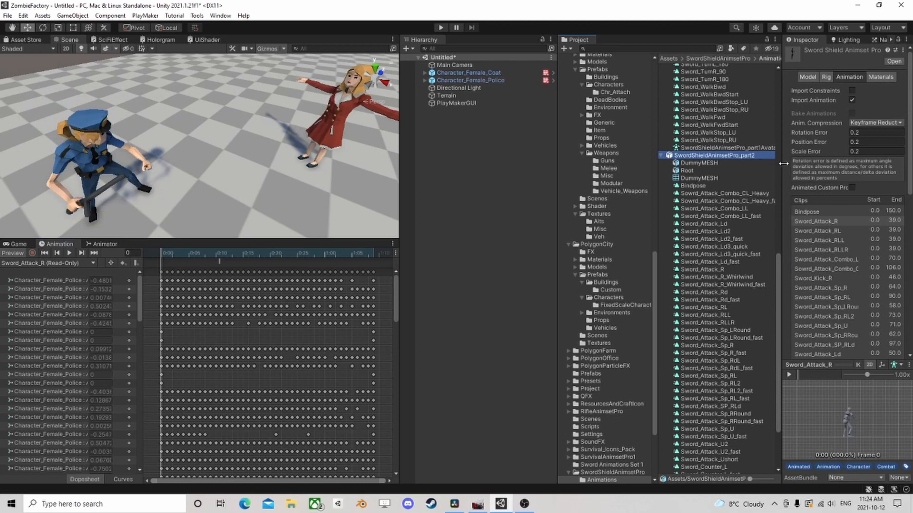
drag(784, 164, 700, 163)
click(745, 214)
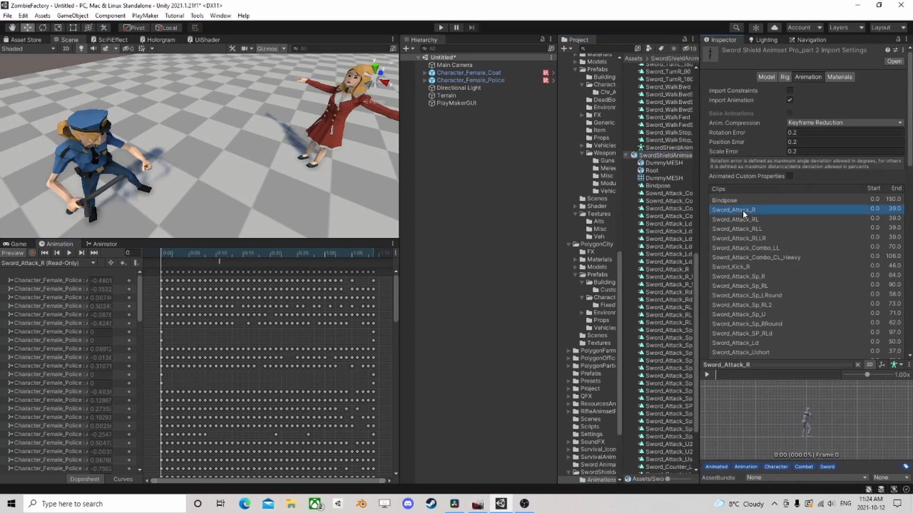
scroll(752, 255, down, 10)
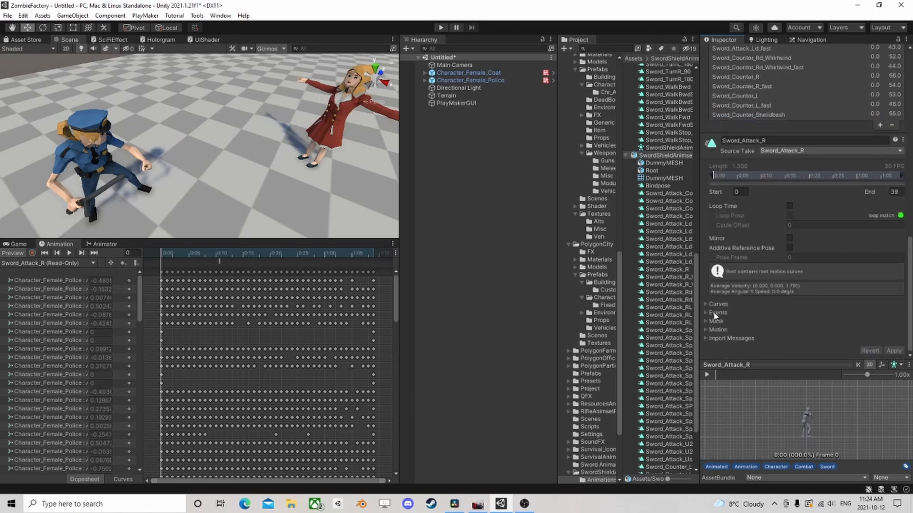
click(707, 314)
scroll(761, 266, down, 4)
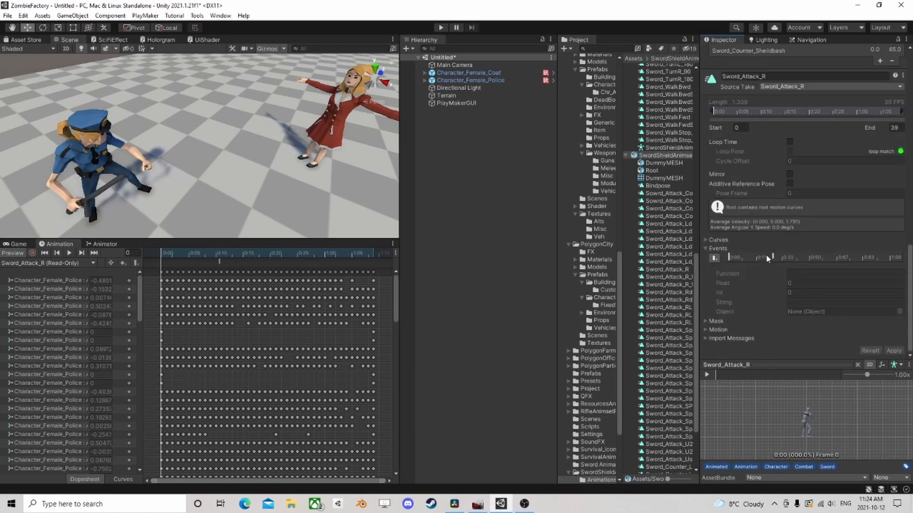
Delete the existing animation event from the Sword_Attack_R clip's event timeline.
click(723, 375)
right_drag(818, 399, 758, 414)
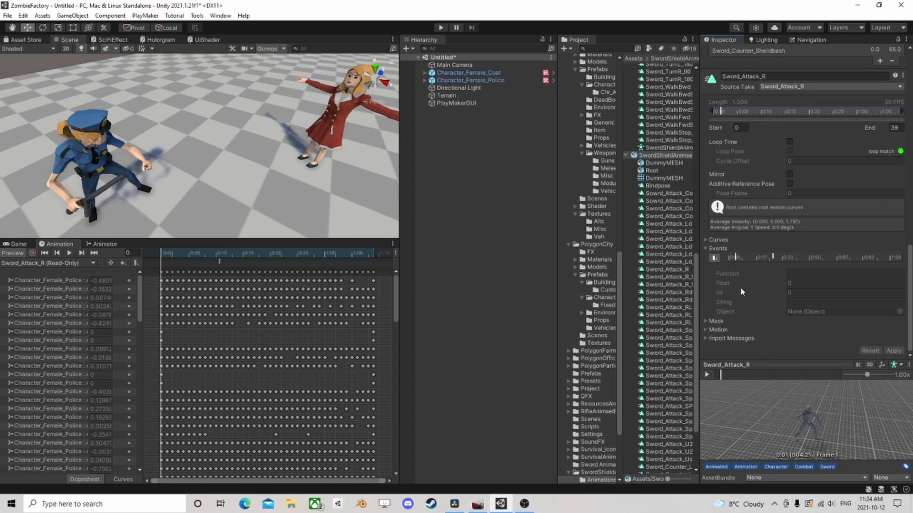
click(774, 257)
key(Delete)
Add an event at about frame 10 of the Sword_Attack_R clip with function SendEvent and string Attack, and apply the import settings.
drag(717, 372, 748, 378)
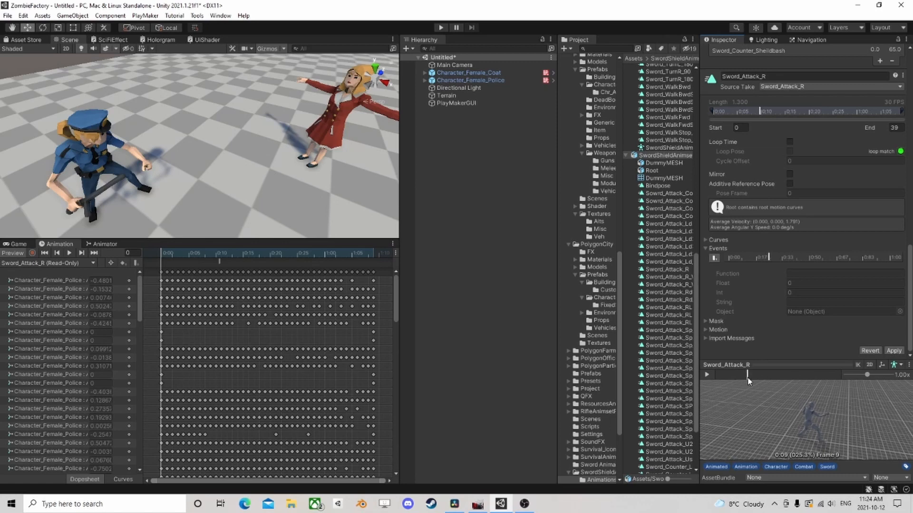
click(717, 257)
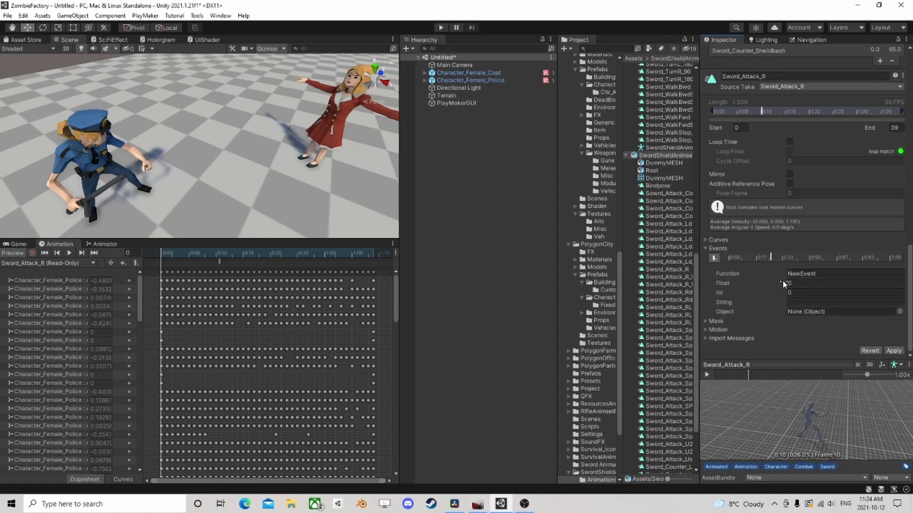
text(S)
key(Tab)
key(Tab)
key(Tab)
text(Attack)
click(894, 350)
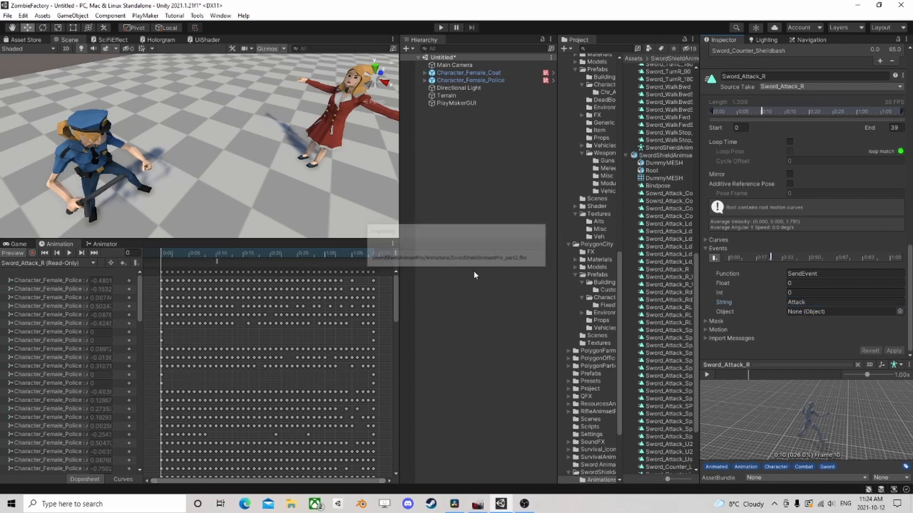
Open the Animator FSM of Character_Female_Police at State 2, the state reached by the Attack event.
click(455, 81)
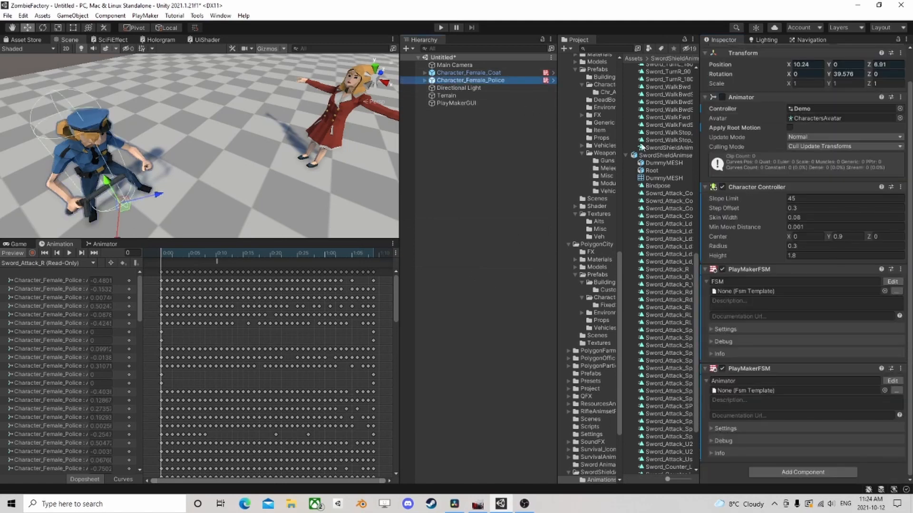
click(889, 382)
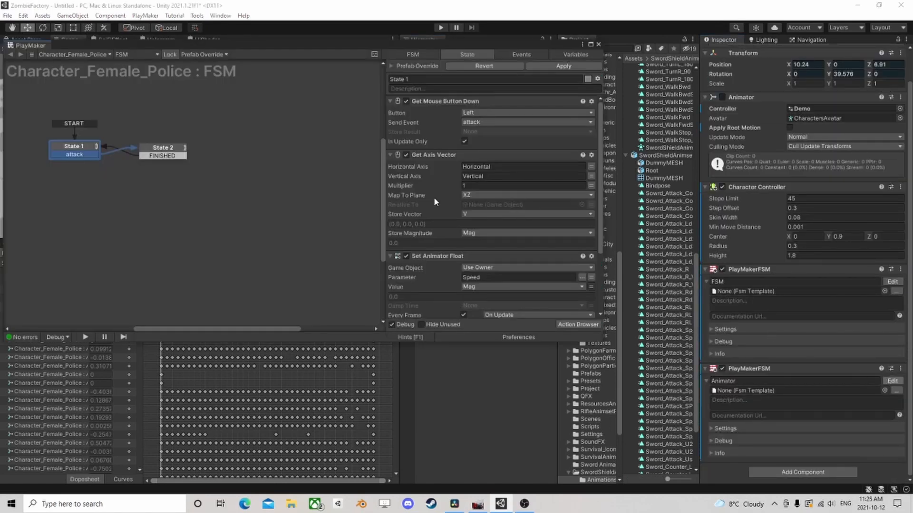
click(200, 145)
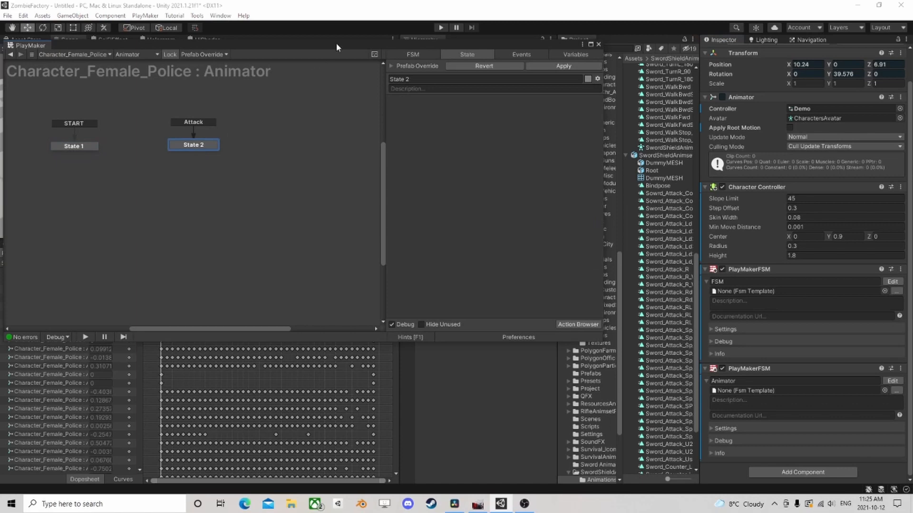
drag(336, 43, 344, 90)
drag(474, 88, 532, 108)
Add an Activate Game Object action to State 2 of the police character's Animator FSM.
click(631, 388)
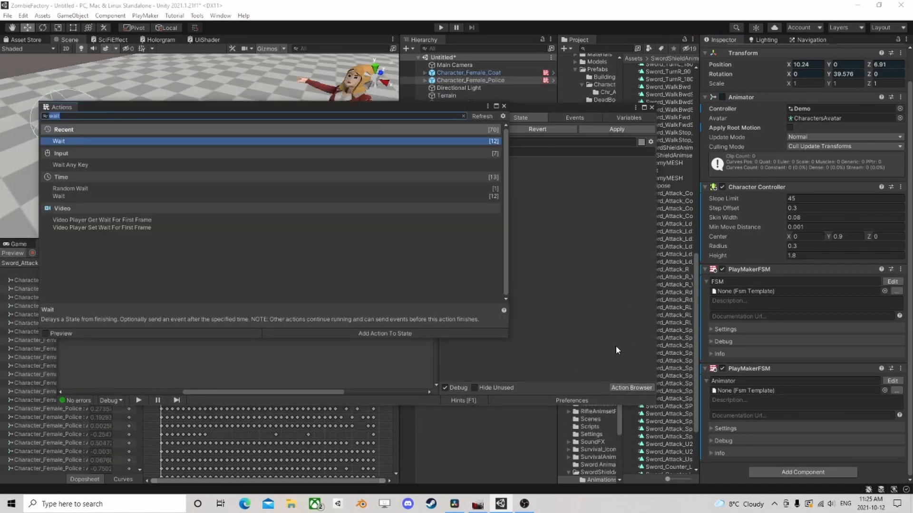
text(activate)
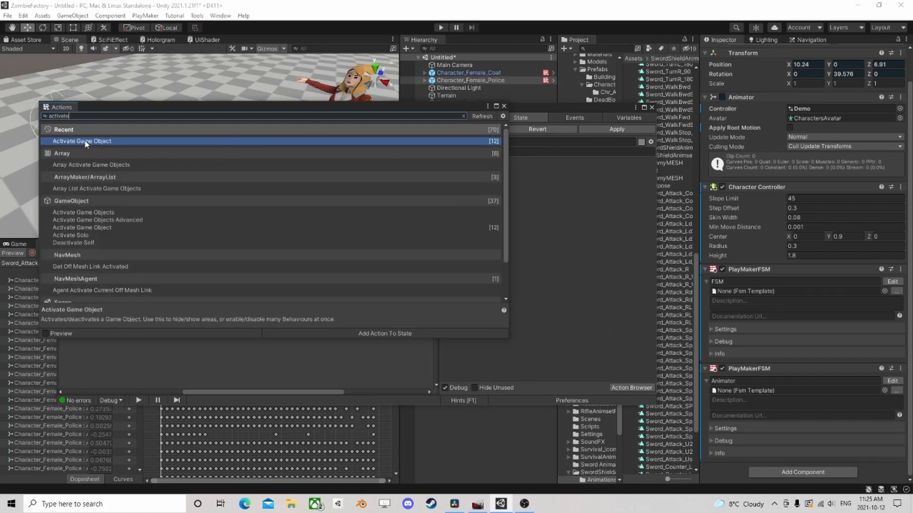
double_click(86, 141)
click(503, 106)
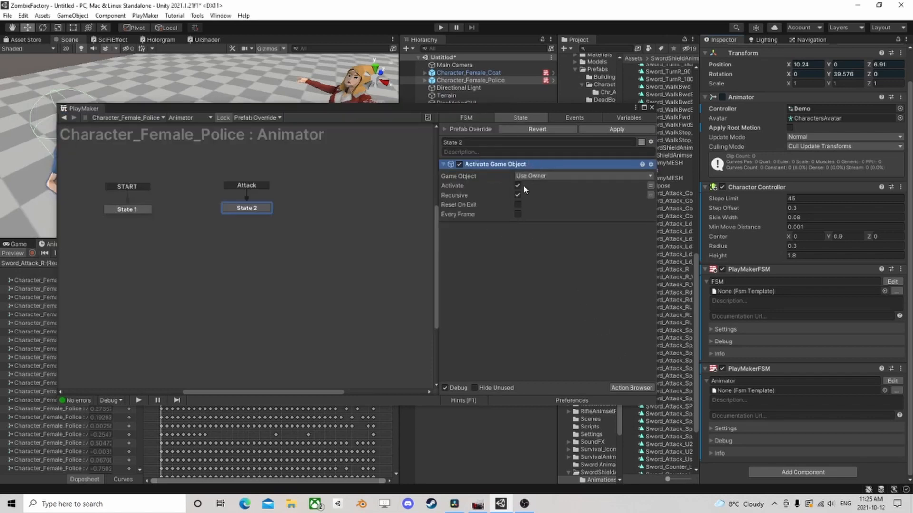
Make the Activate Game Object action target the police character's child Cube, with Recursive turned off.
click(538, 176)
click(537, 194)
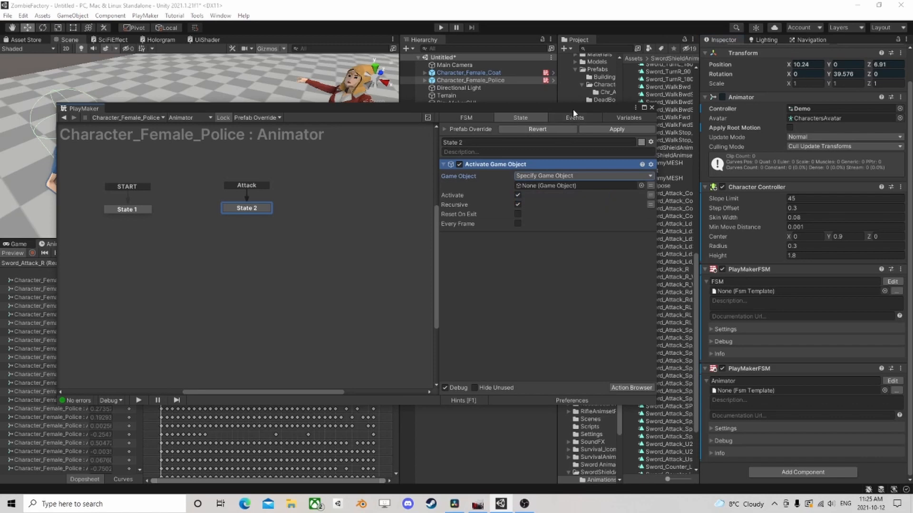
drag(574, 113, 320, 62)
click(425, 80)
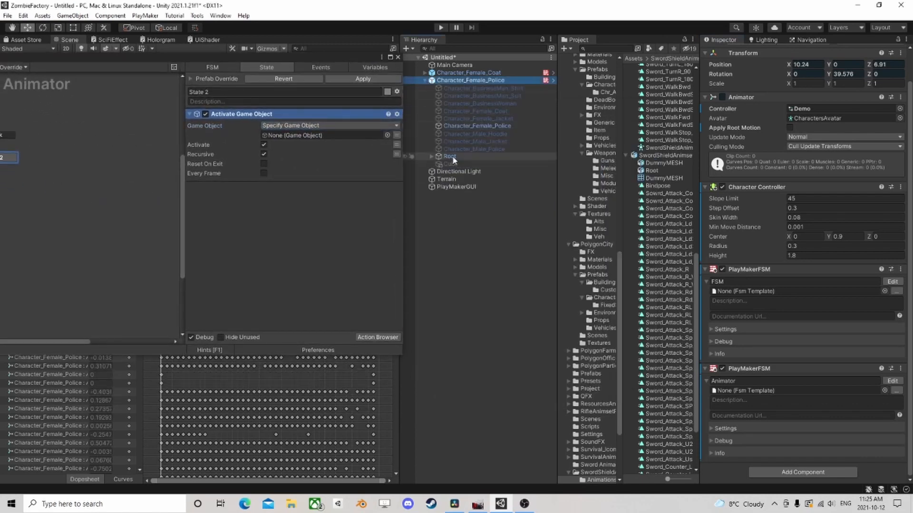
click(437, 164)
drag(437, 164, 302, 136)
click(264, 154)
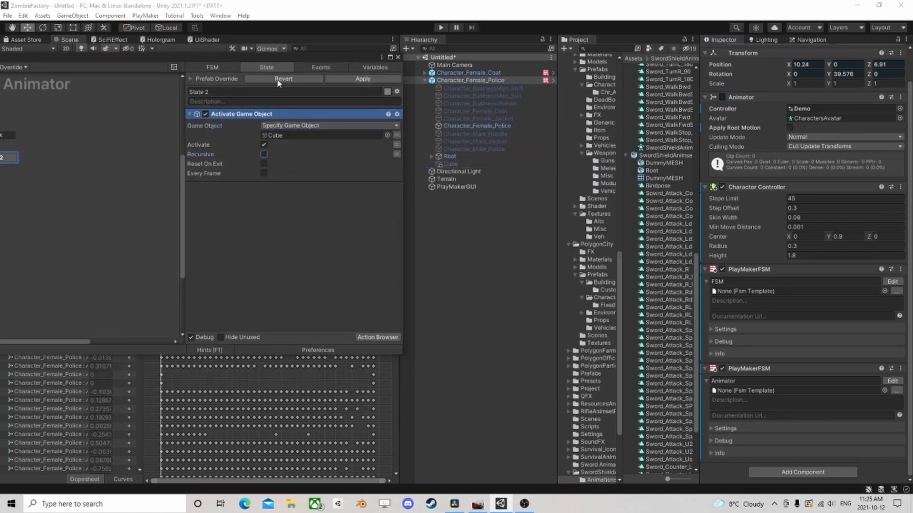
Add a Trigger Event action to State 2 and place it below the Activate Game Object action.
drag(263, 63, 340, 69)
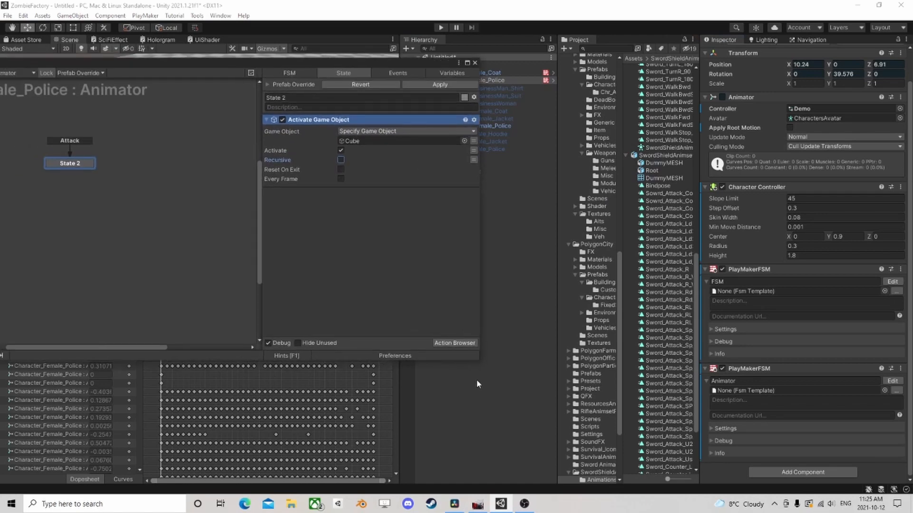
click(454, 344)
text(trigger)
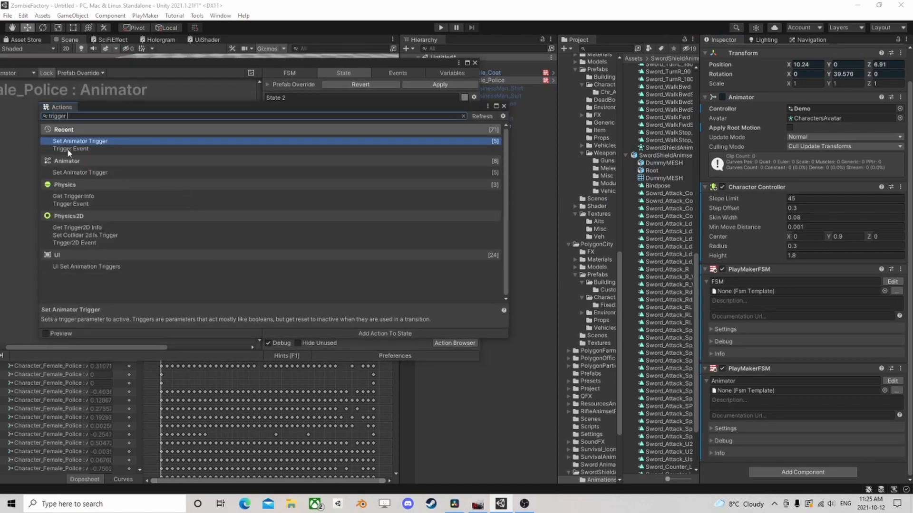
double_click(69, 148)
click(504, 105)
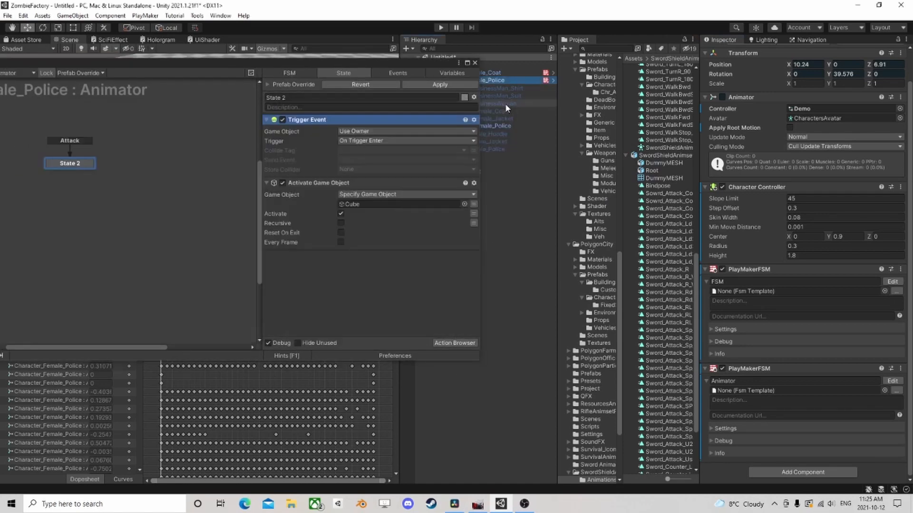
drag(320, 119, 328, 252)
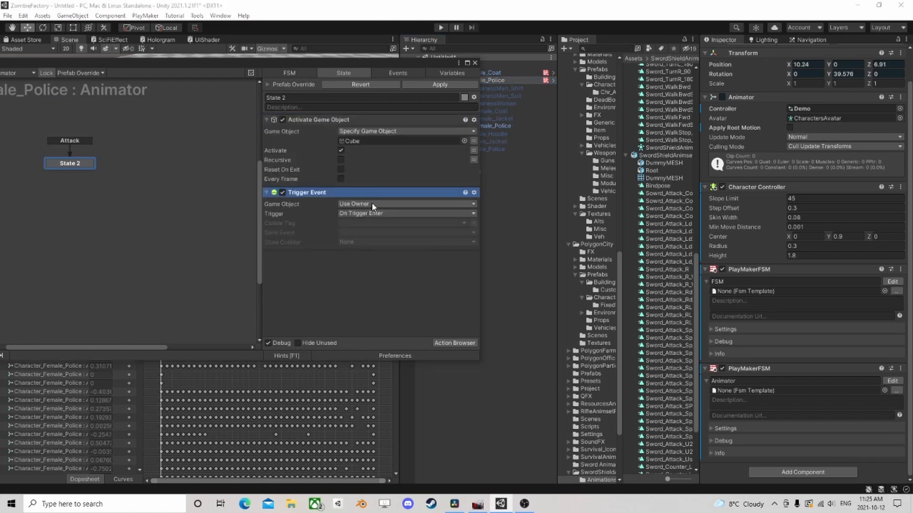
Set the Trigger Event action to use the police character's child Cube as its specified game object.
click(373, 204)
click(375, 223)
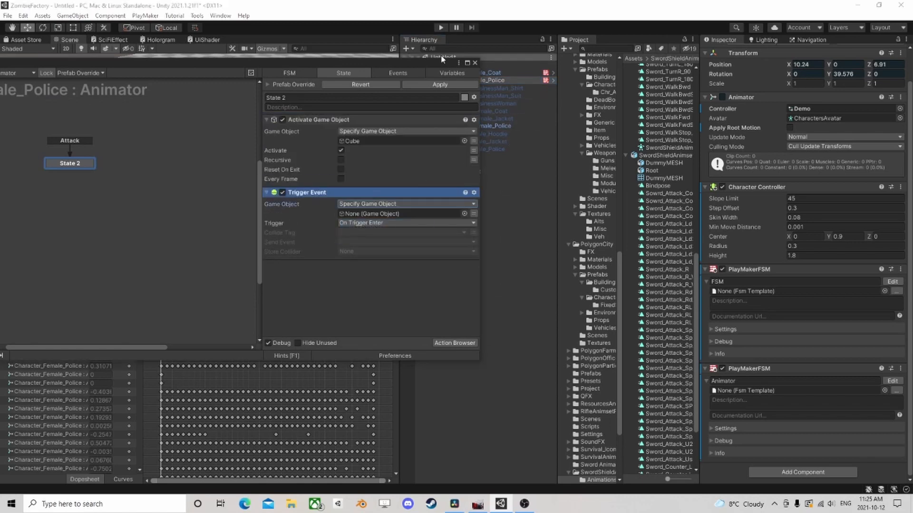
drag(441, 59, 370, 54)
click(452, 164)
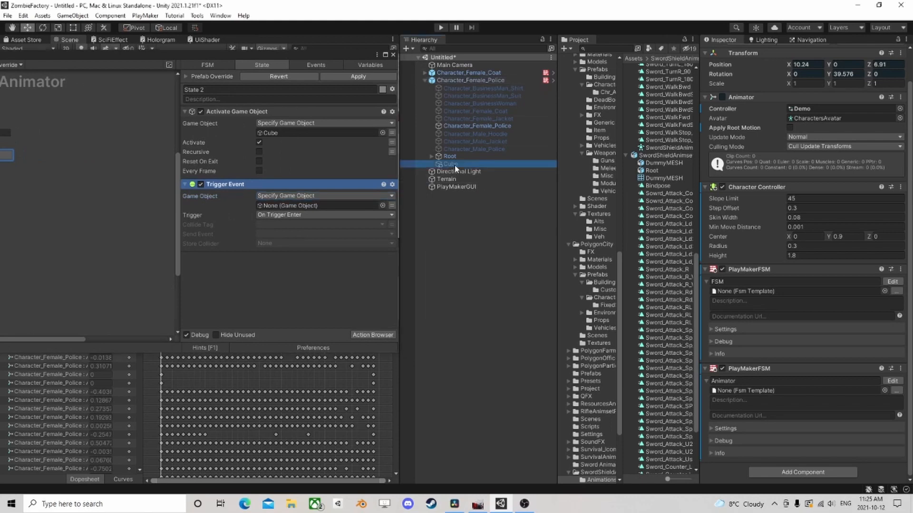
drag(454, 165, 304, 207)
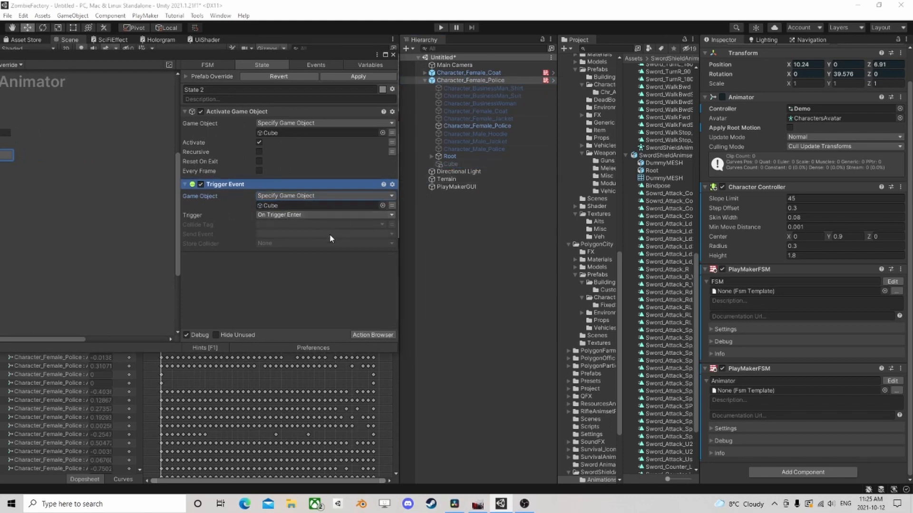
Switch the Trigger Event's trigger type to On Trigger Stay and back to On Trigger Enter.
click(270, 216)
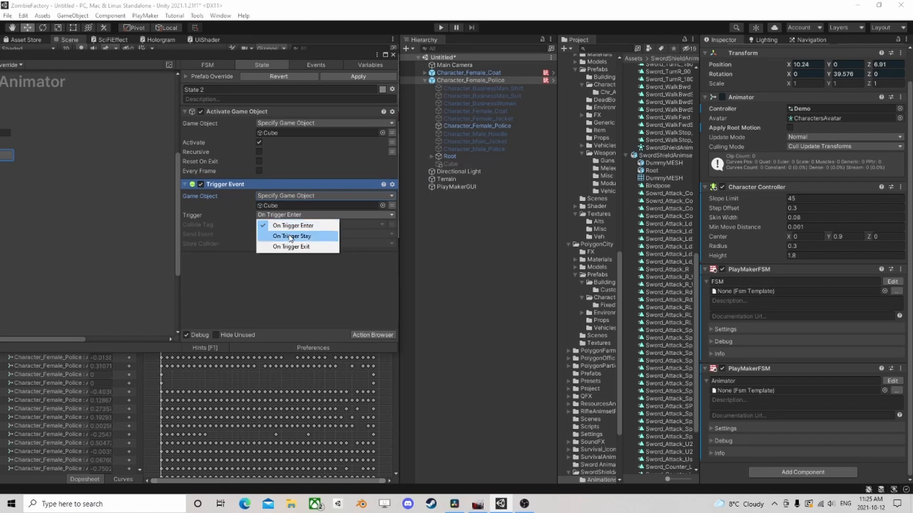
click(292, 236)
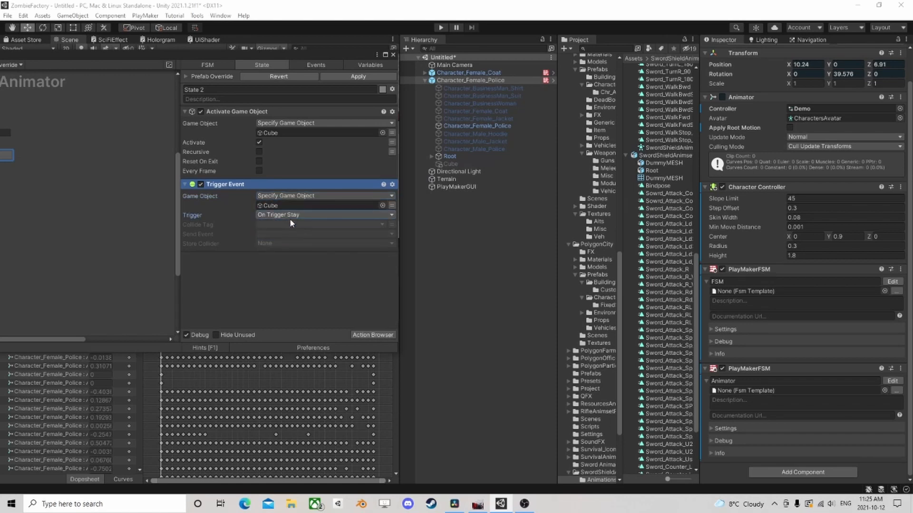
click(290, 217)
click(276, 231)
Change the tag of Character_Female_Coat to PlayerBuilding and set it back to Enemy.
drag(338, 59, 410, 224)
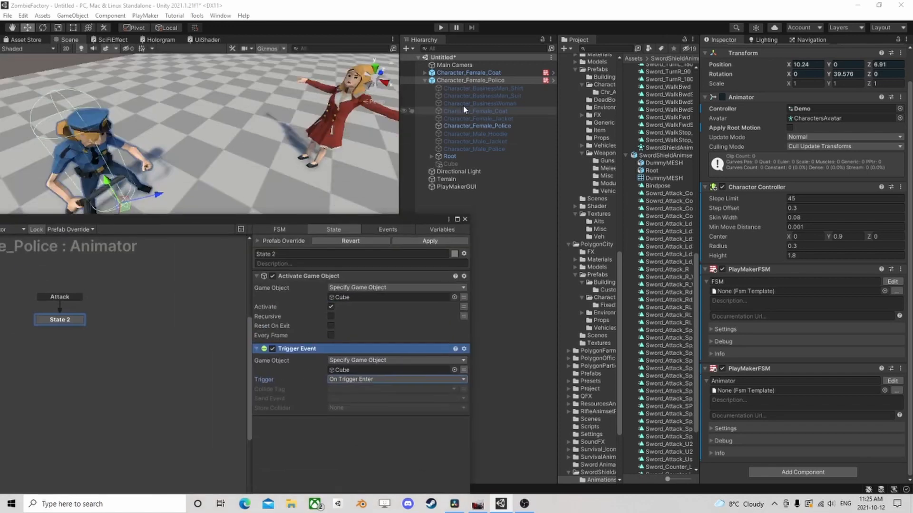
click(473, 73)
scroll(760, 95, up, 2)
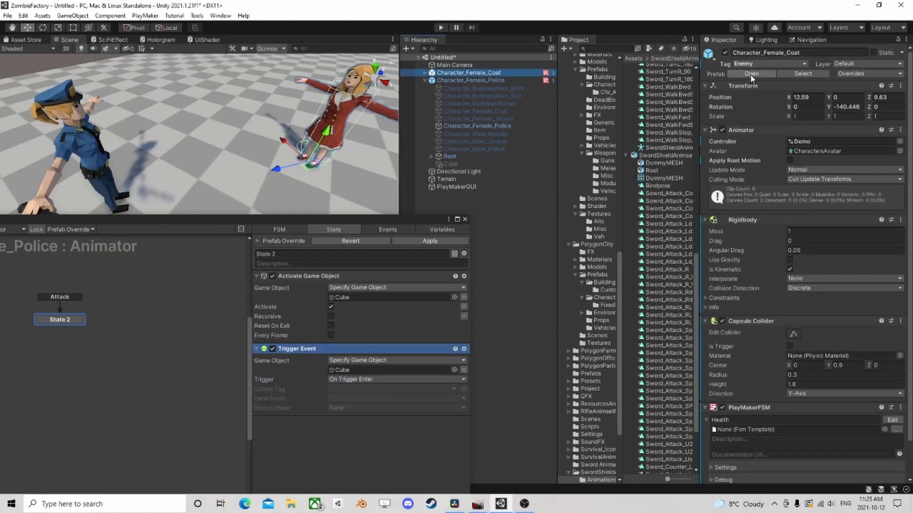
click(770, 64)
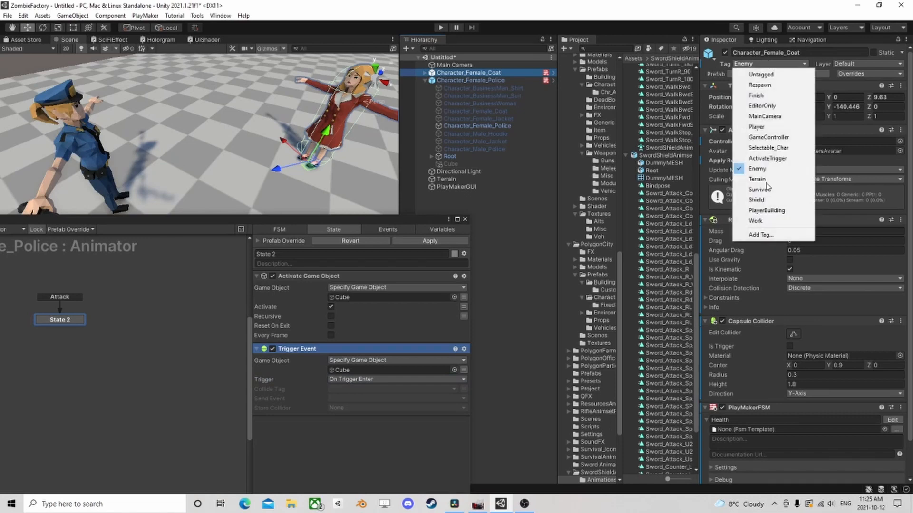
click(766, 210)
click(772, 63)
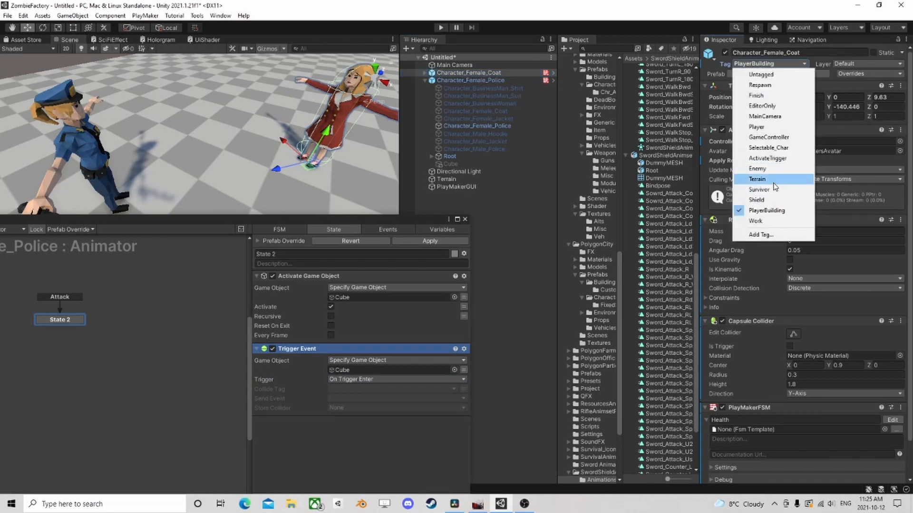
click(757, 168)
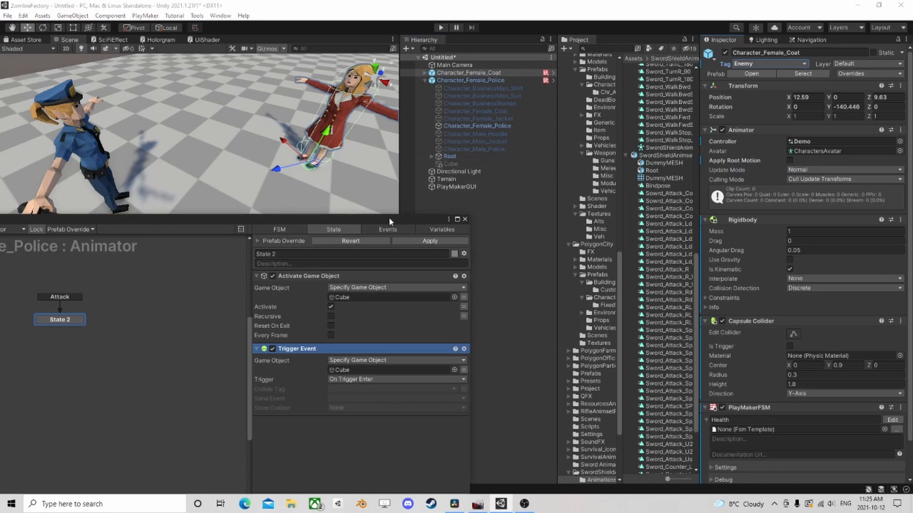
Set the Trigger Event's collide tag to Enemy and make it send a new event named I Hit.
drag(388, 224, 378, 124)
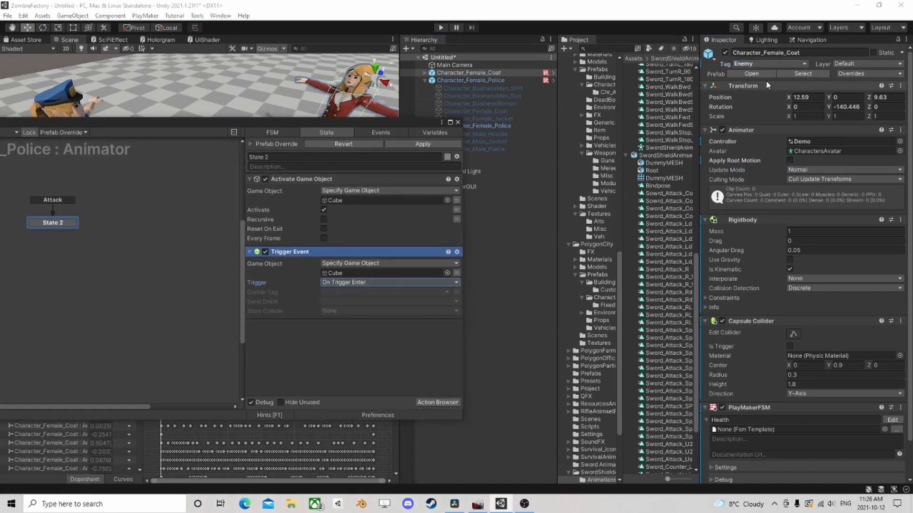
click(334, 291)
click(360, 402)
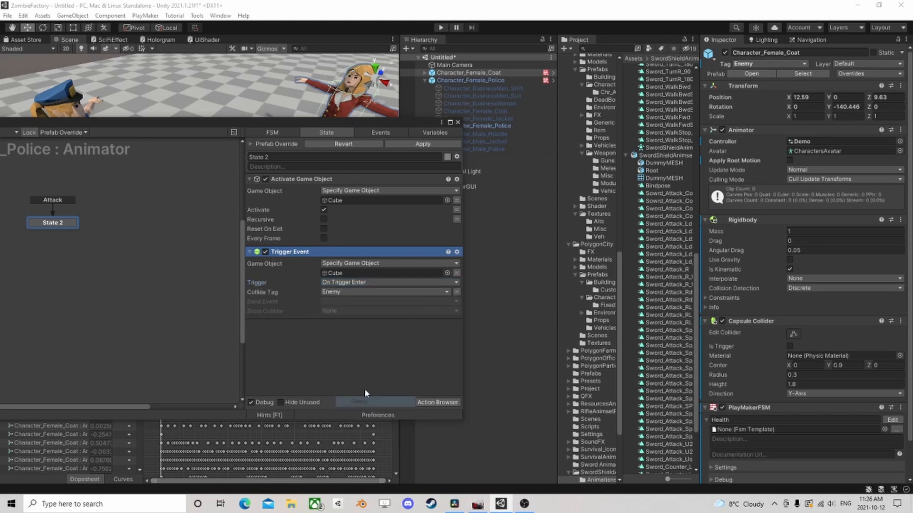
click(322, 303)
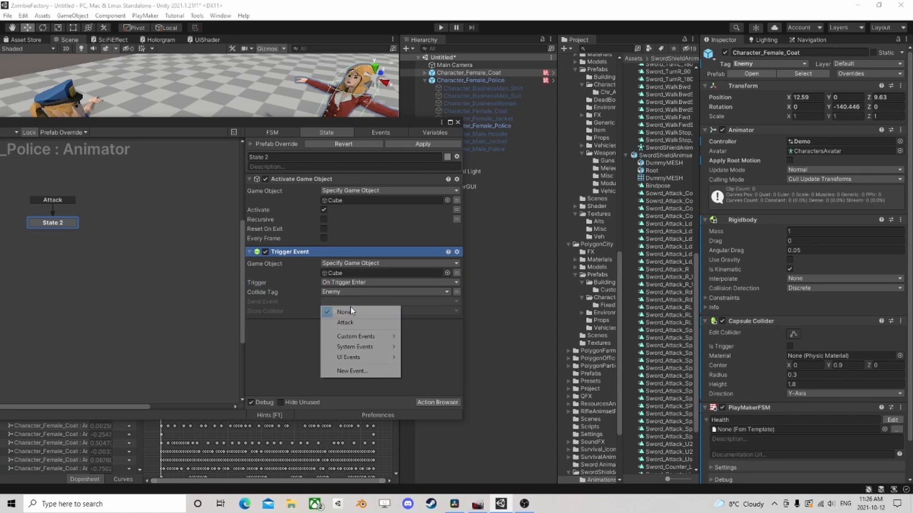
click(350, 369)
text(Hit)
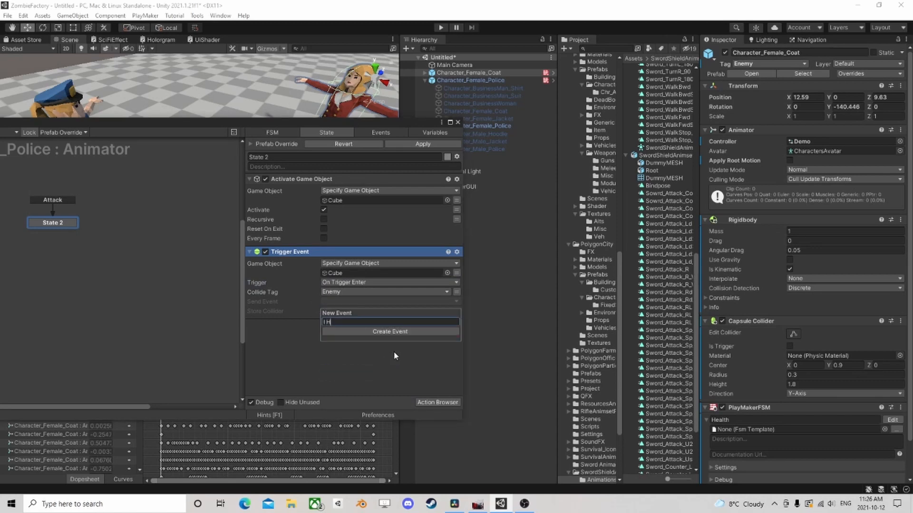
key(Return)
Store the Trigger Event's collider in a new variable named I hit This.
click(357, 312)
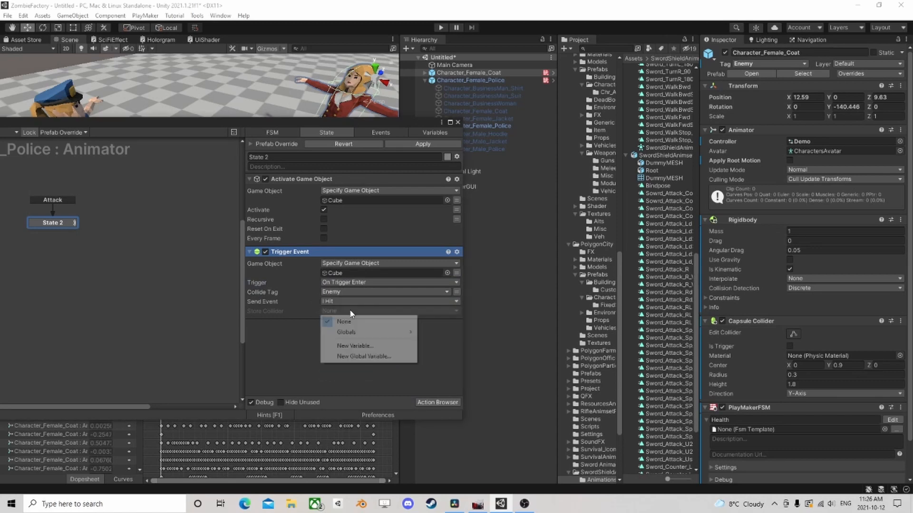
click(349, 347)
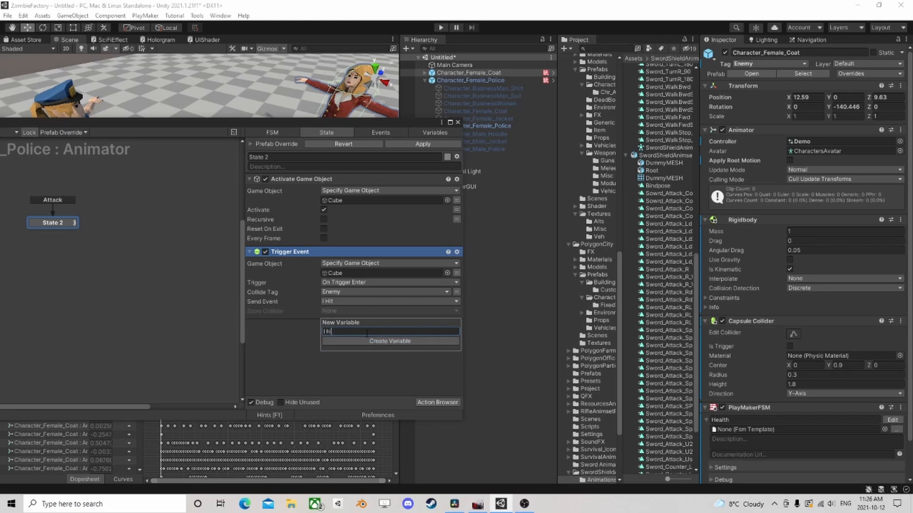
click(366, 338)
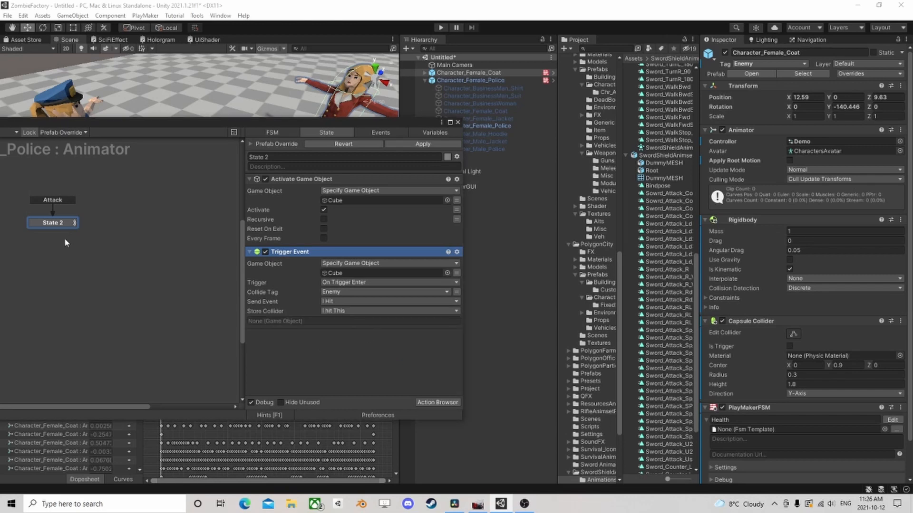
Add an I Hit transition to State 2, link it to a new State 3, and position that state directly below State 2.
right_click(56, 227)
mouse_move(86, 227)
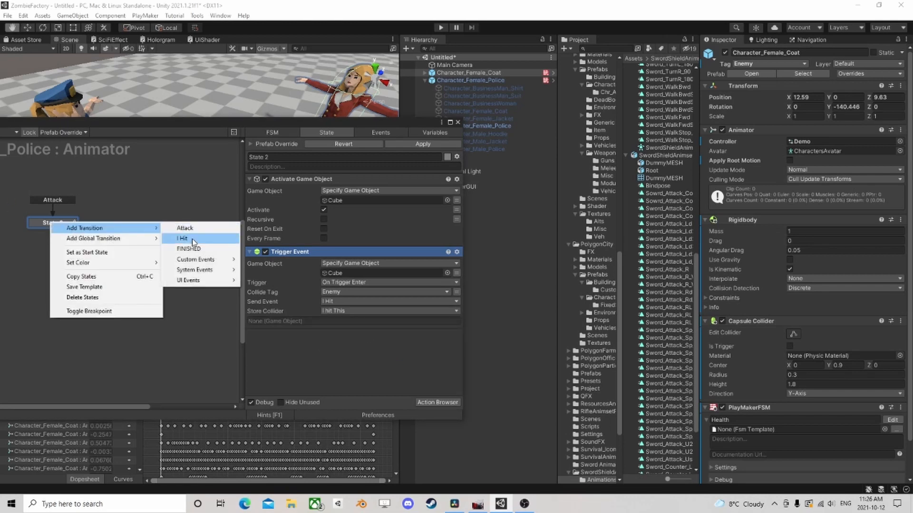
click(184, 236)
ctrl+drag(57, 233, 115, 240)
drag(109, 244, 39, 245)
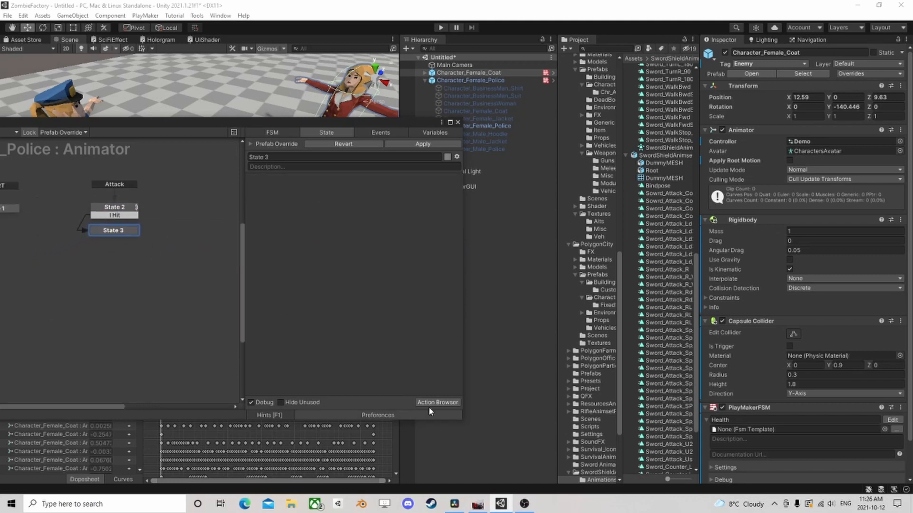
Add an Activate Game Object action to State 3 and make it act on a specified game object.
click(428, 402)
text(acti)
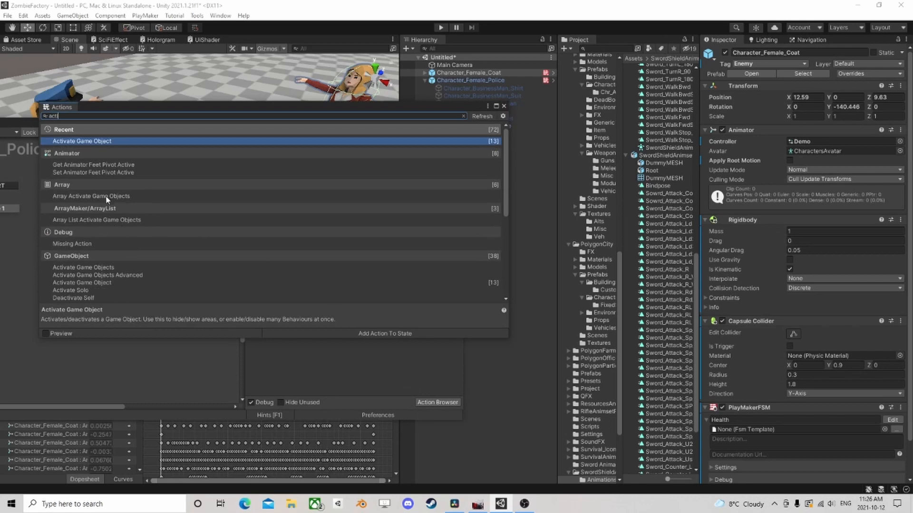
click(504, 106)
click(409, 190)
click(361, 210)
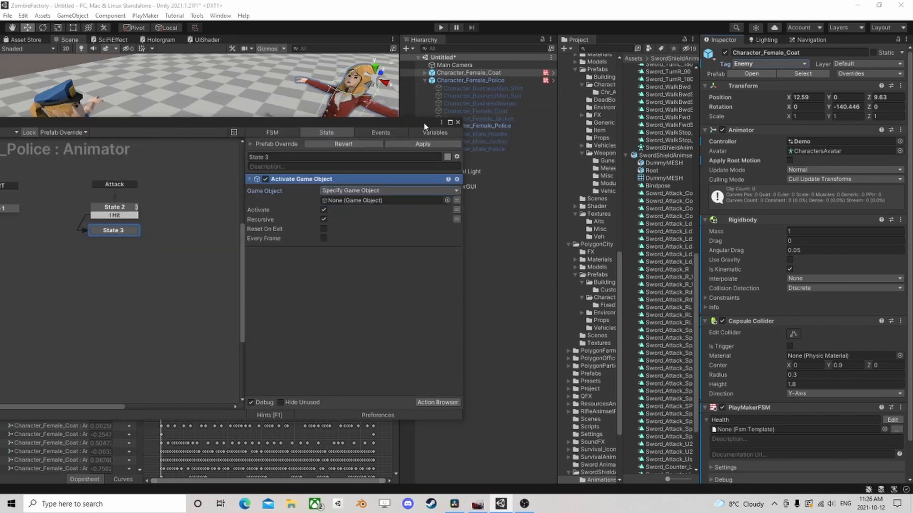
Assign the Cube hit box to the Activate Game Object action and turn off Activate and Recursive.
drag(424, 126, 357, 91)
drag(450, 163, 314, 166)
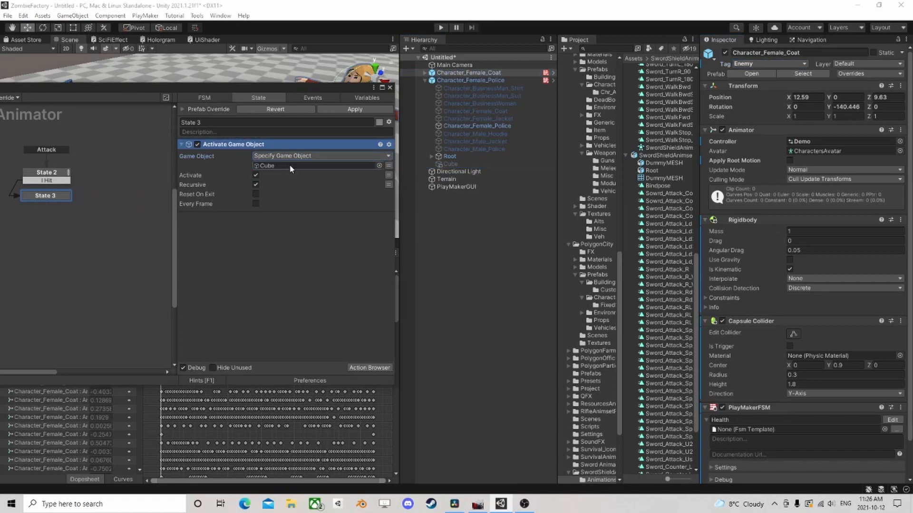
click(257, 175)
drag(251, 90, 320, 107)
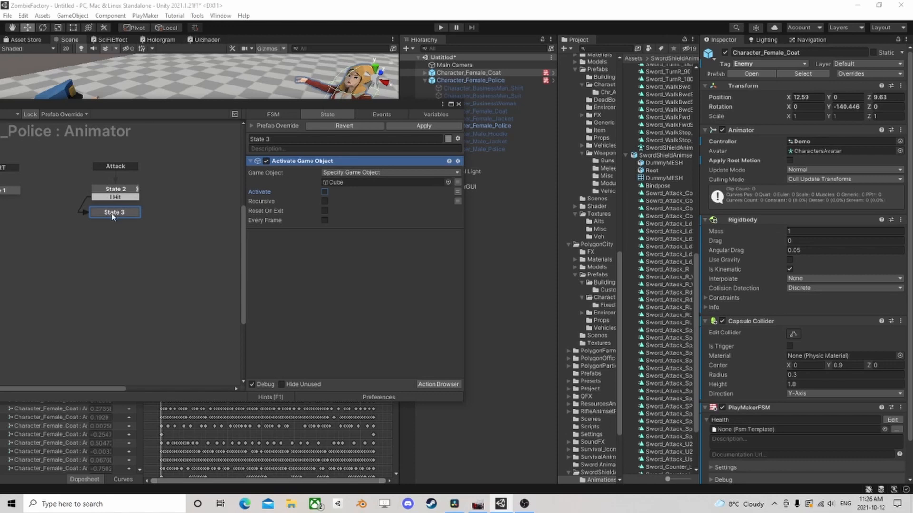
Add Set Event Properties and Send Event actions to State 3.
click(433, 385)
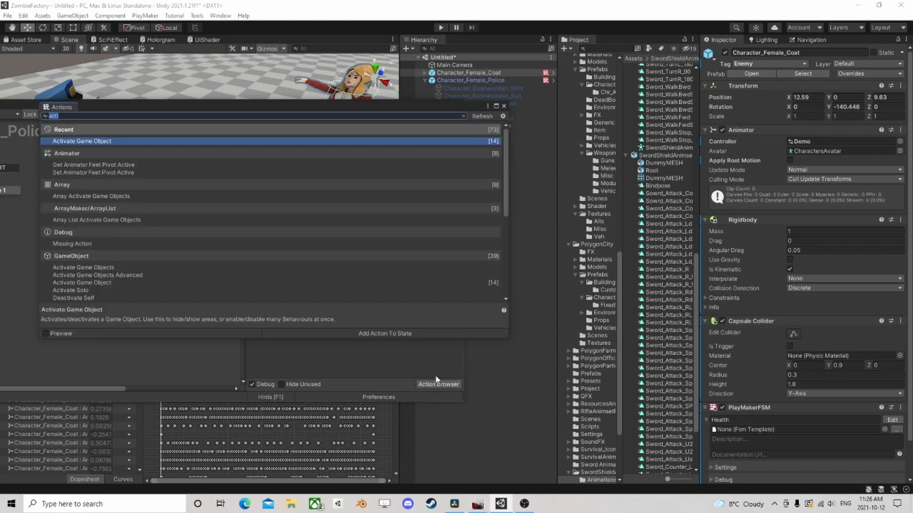
text(set eve)
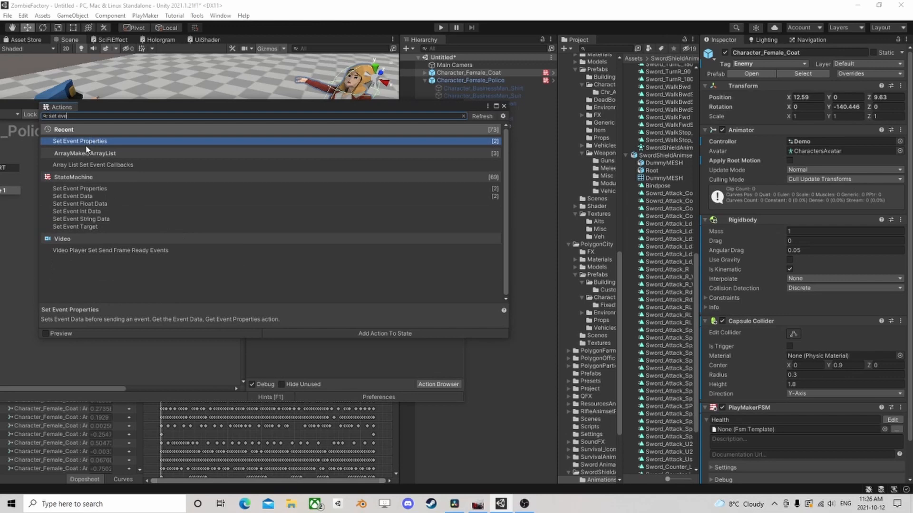
key(BackSpace)
key(BackSpace)
key(BackSpace)
key(BackSpace)
key(BackSpace)
key(BackSpace)
key(BackSpace)
text(send)
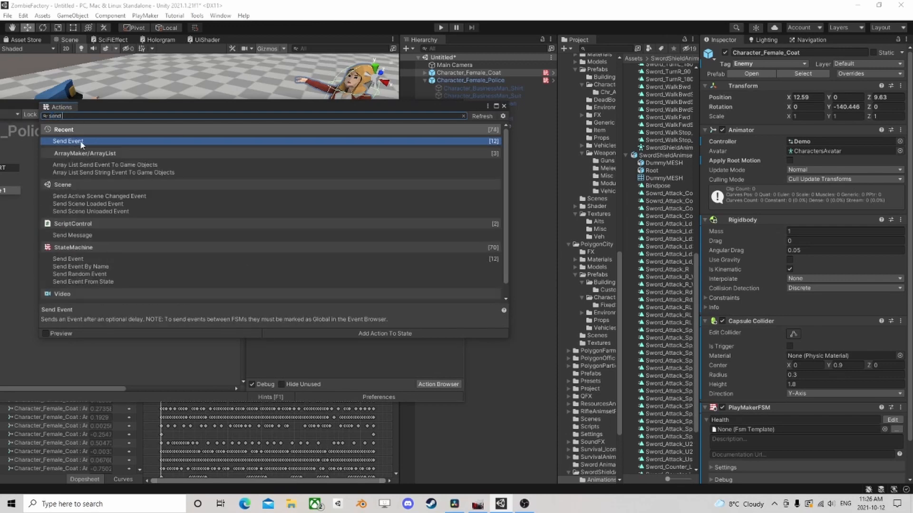
double_click(81, 142)
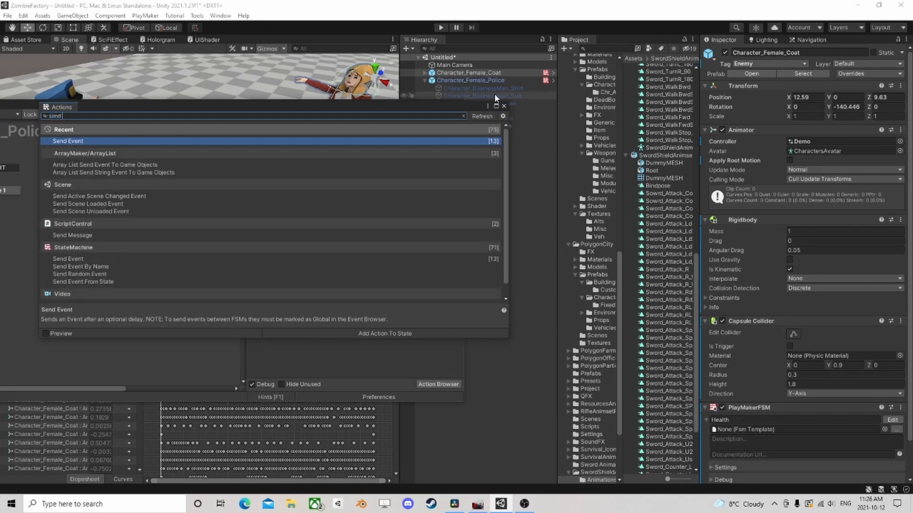
click(504, 106)
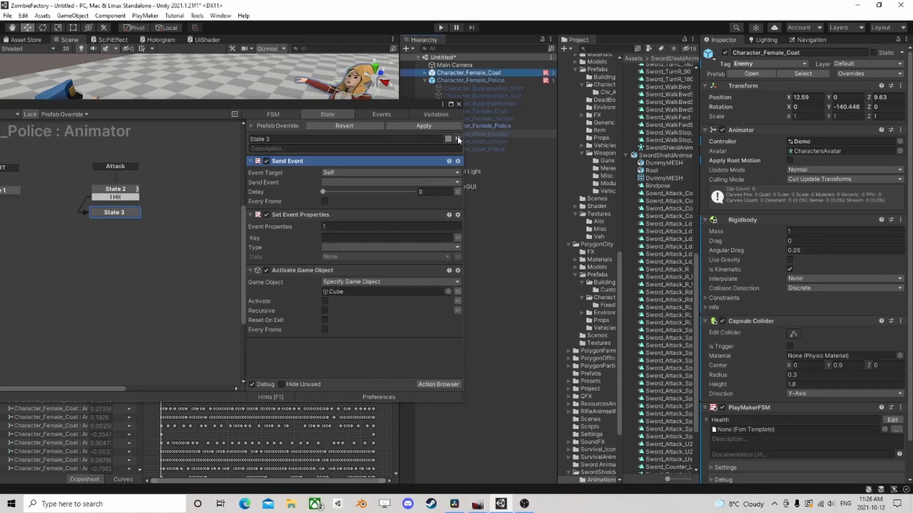
Define one event property with the key Damage, type Int and data 10.
click(363, 237)
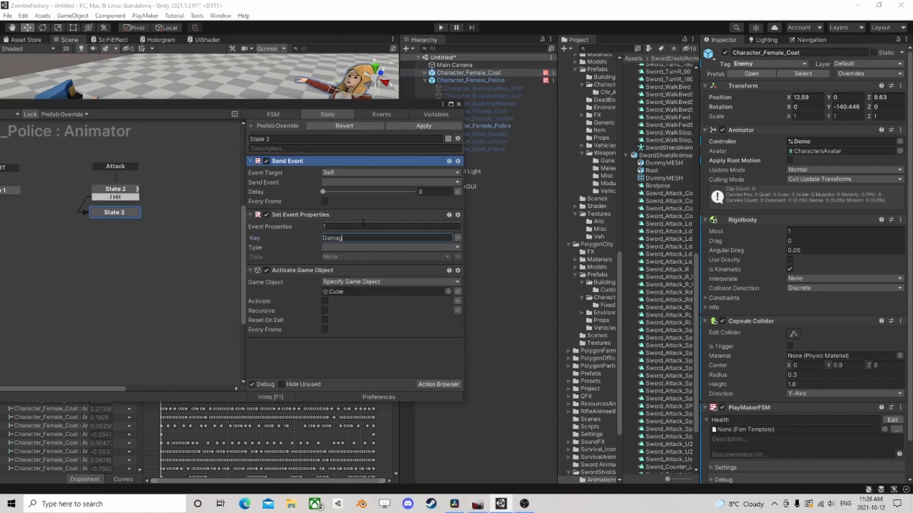
click(355, 248)
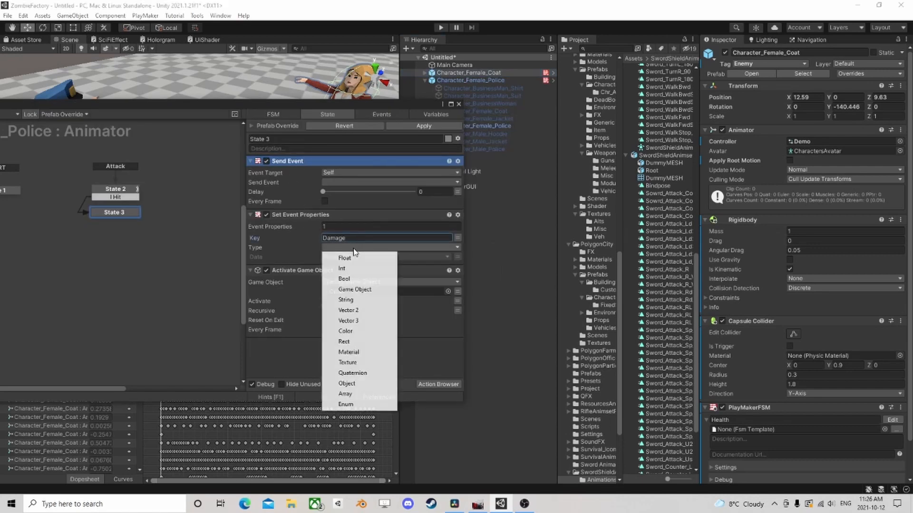
click(356, 270)
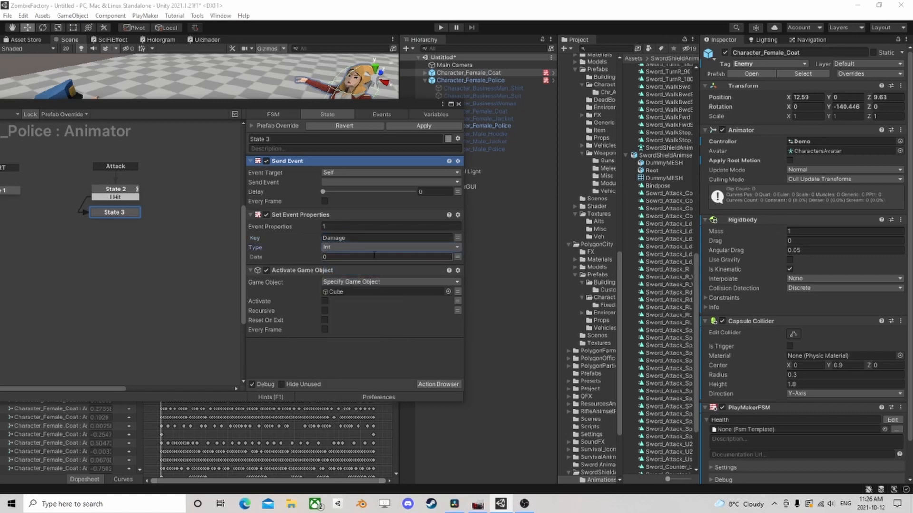
click(309, 258)
text(10)
click(346, 226)
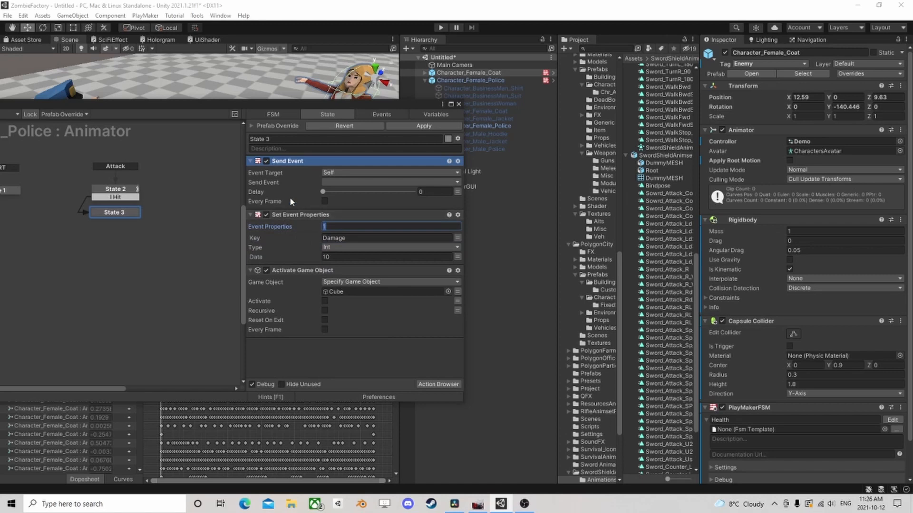
Move Send Event below Activate Game Object in State 3 and set its event target to Game Object FSM.
drag(292, 163, 310, 356)
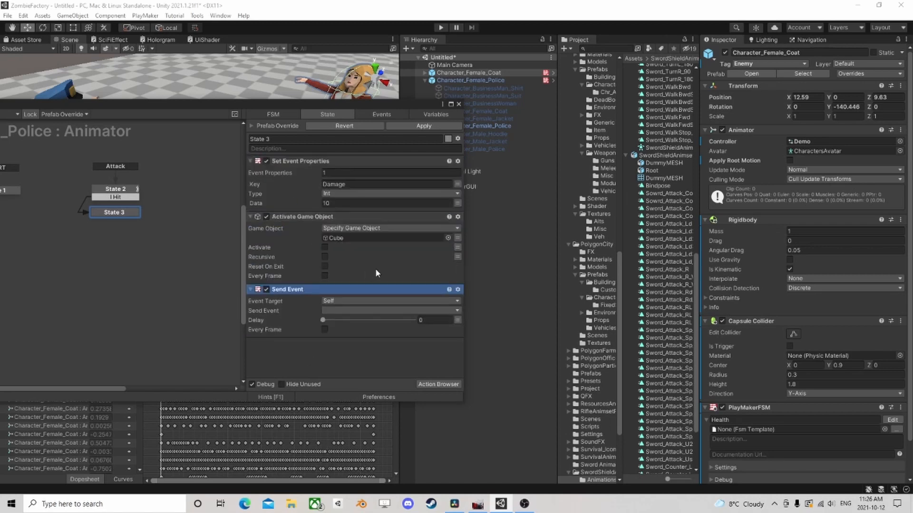
click(340, 301)
click(357, 332)
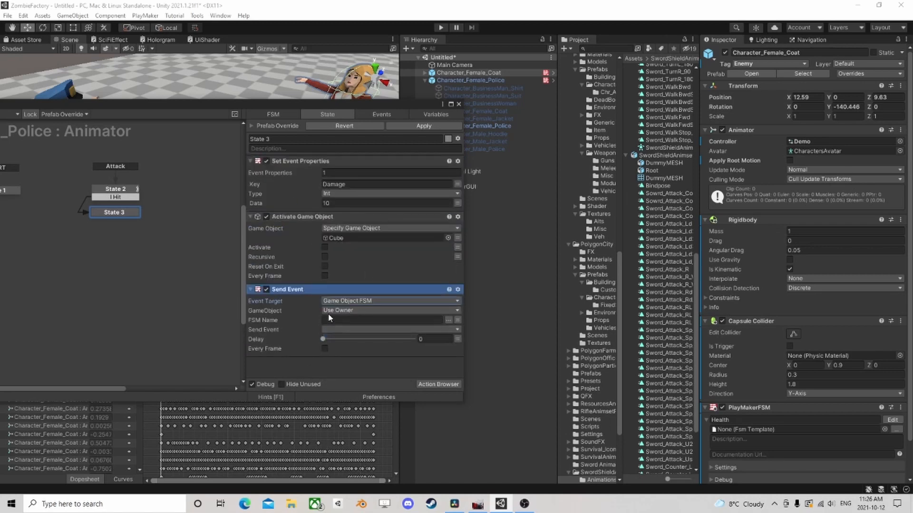
Make Send Event send Damage to the Health FSM of the game object stored in the I hit This variable.
click(386, 314)
click(376, 329)
click(458, 320)
click(352, 320)
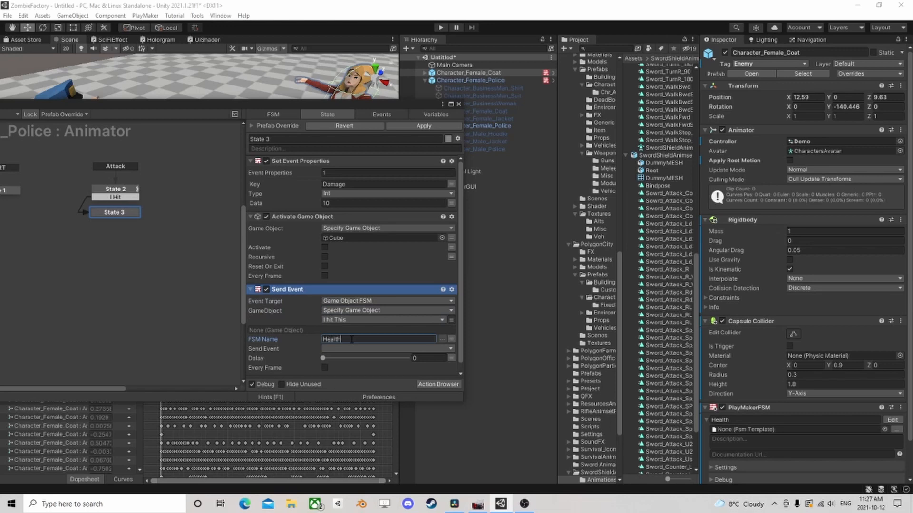
click(335, 348)
click(352, 369)
Add a Wait action to State 2 with a time of 0.7.
click(122, 195)
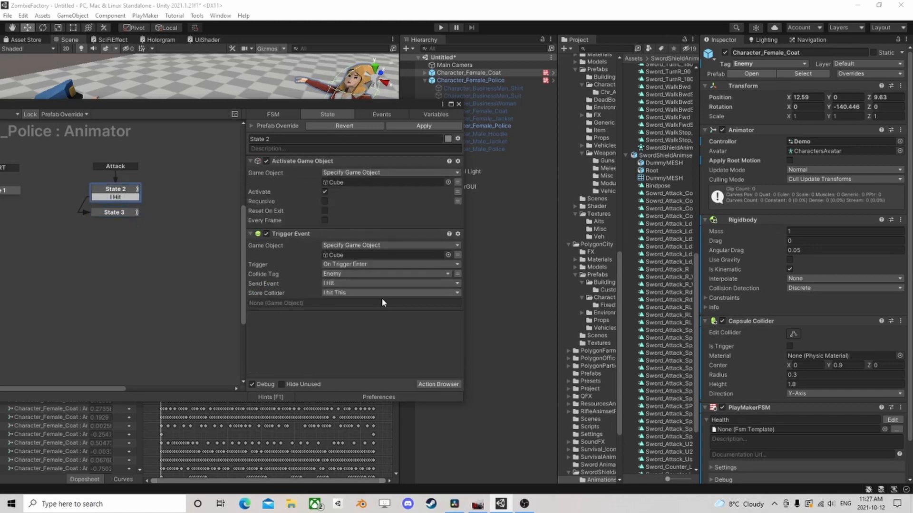
click(438, 384)
text(wai)
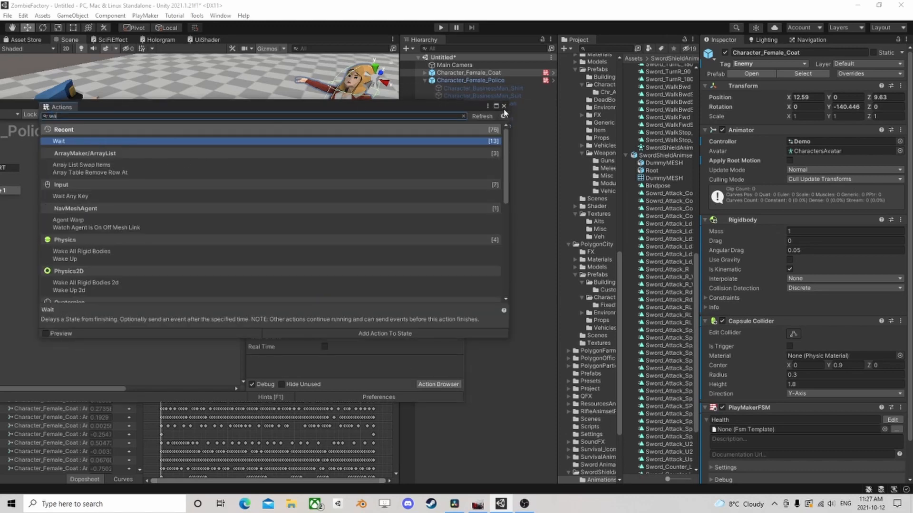
double_click(91, 141)
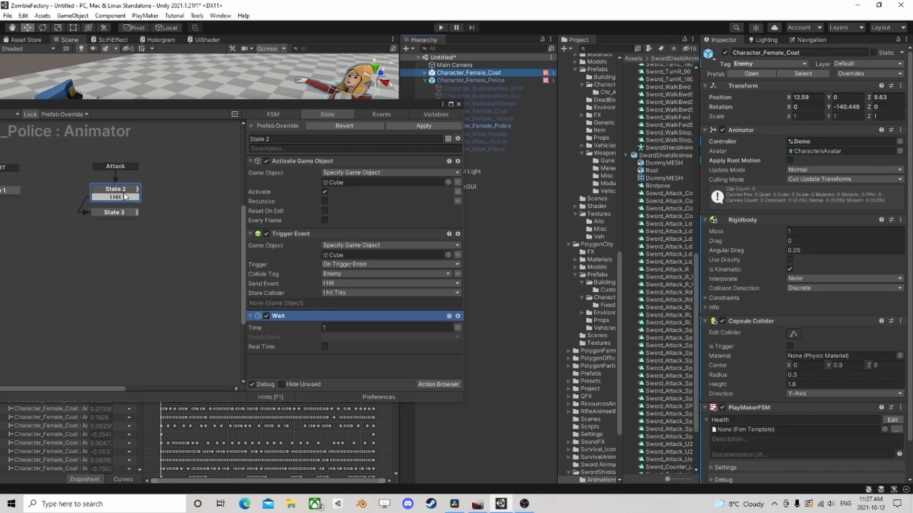
click(350, 328)
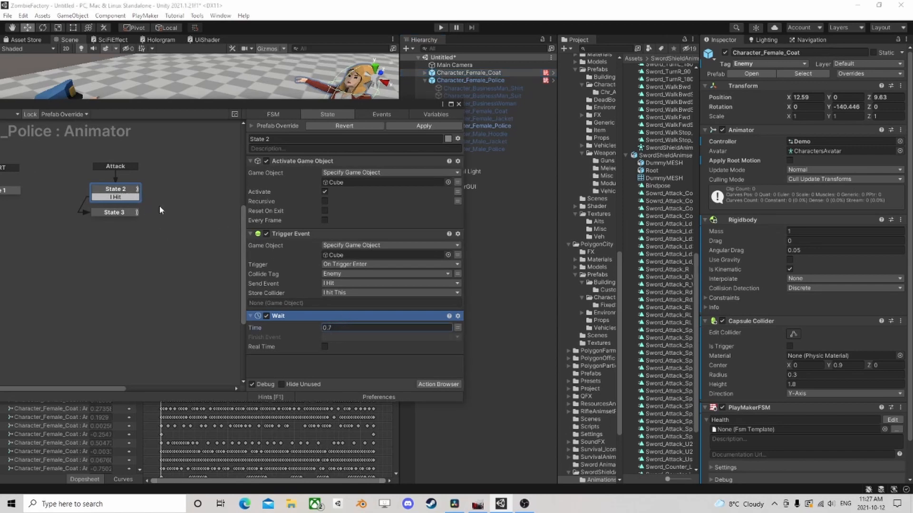
Add a FINISHED transition to State 2 and move State 3 farther below it.
click(347, 337)
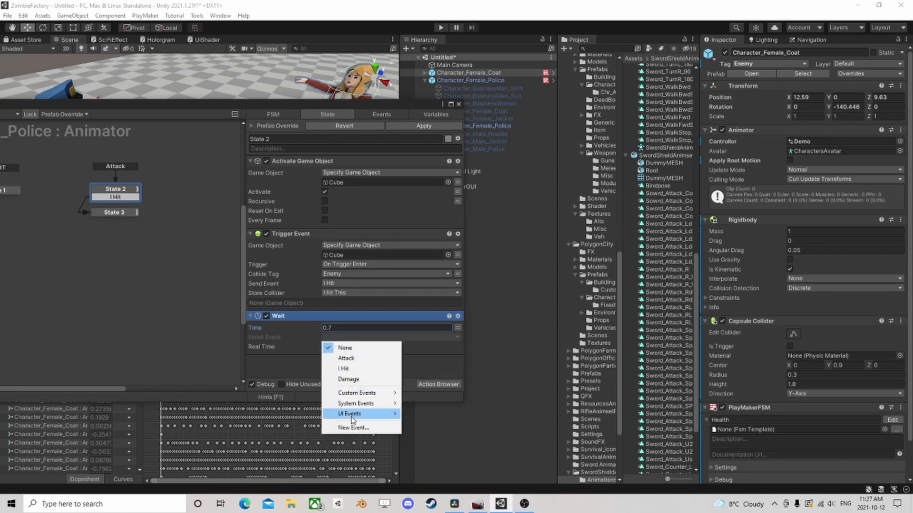
click(119, 189)
ctrl+click(118, 190)
drag(116, 214, 119, 241)
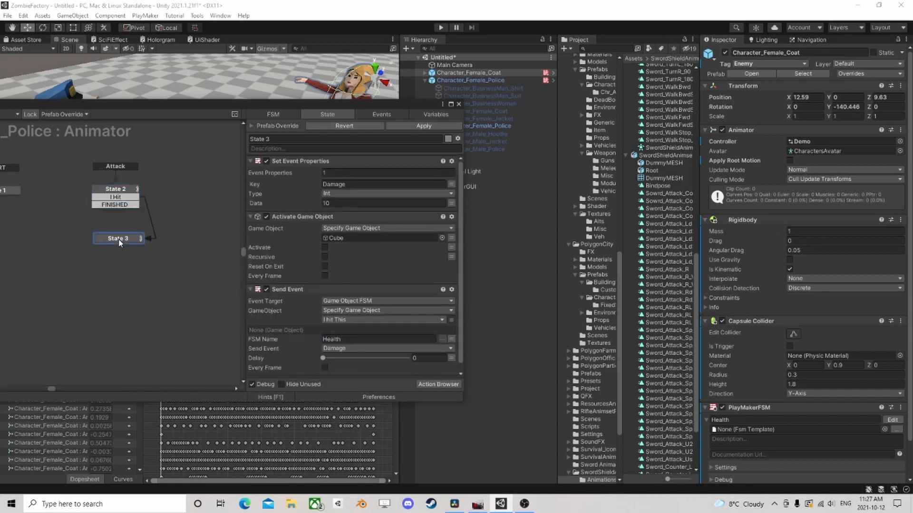
Set the Wait action's finish event to FINISHED and link State 2's FINISHED transition to a new State 4.
click(124, 190)
click(366, 339)
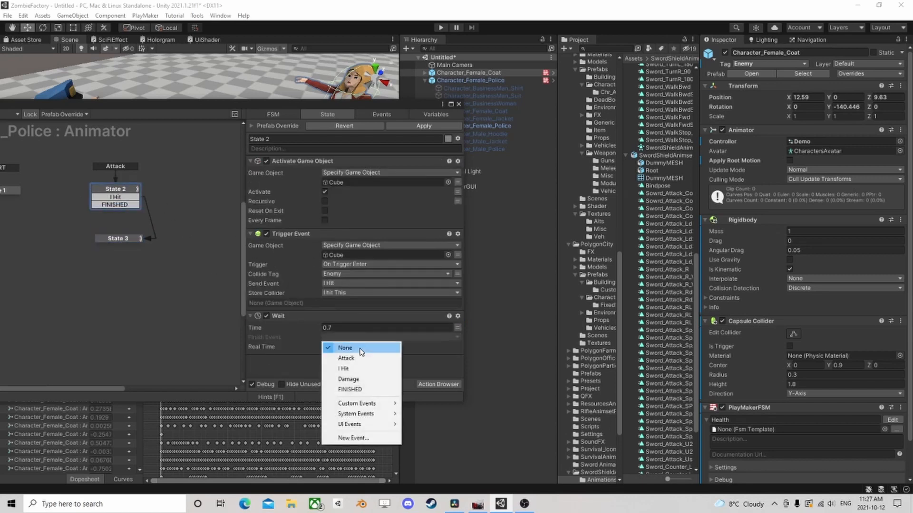
click(354, 390)
drag(127, 206, 178, 205)
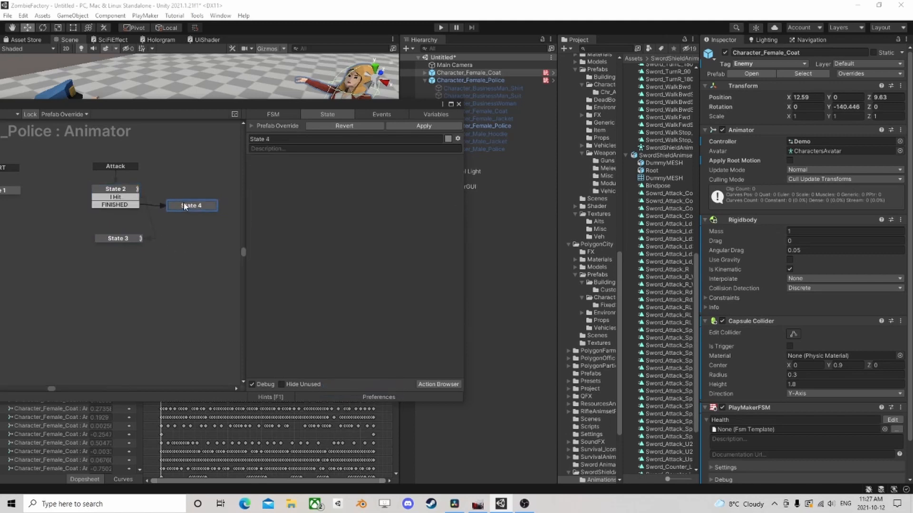
Copy the Activate Game Object action that deactivates the Cube from State 3 into State 4.
click(118, 241)
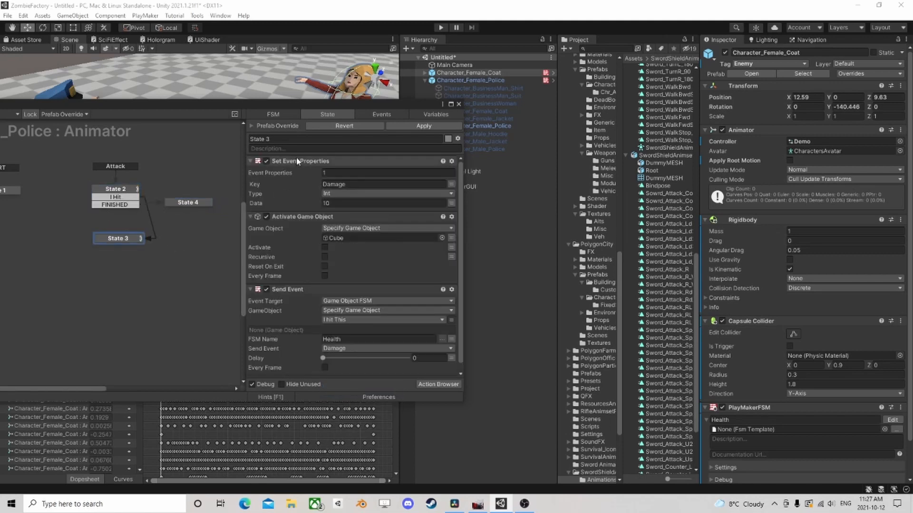
right_click(297, 216)
click(325, 282)
click(190, 202)
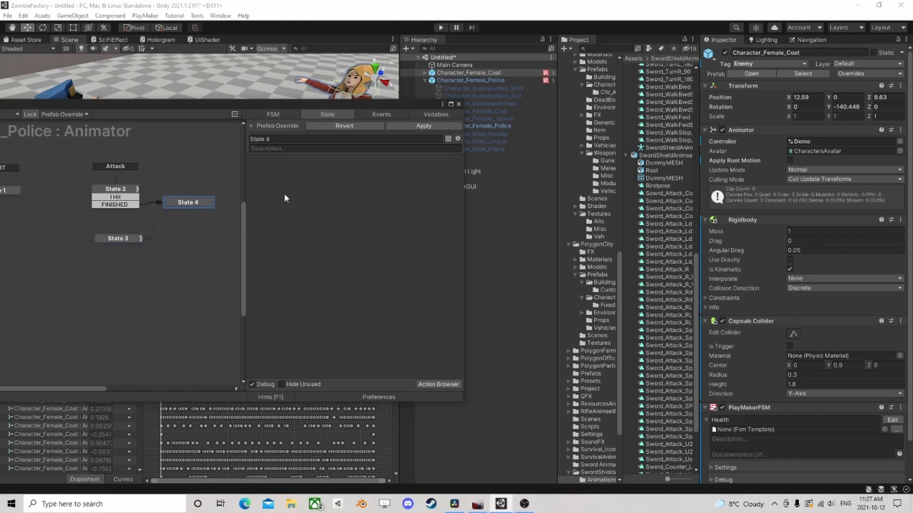
right_click(298, 192)
click(331, 287)
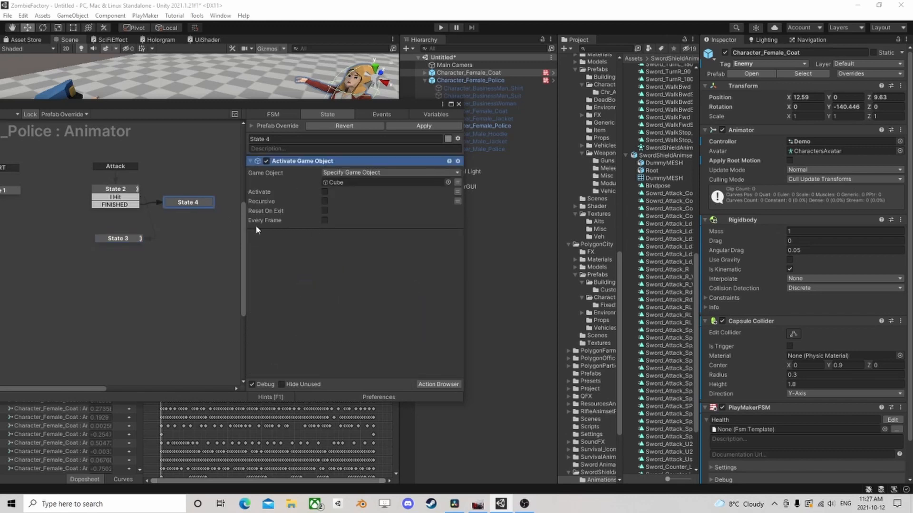
Move State 3 and State 4 closer to State 2 in the graph.
drag(118, 242, 115, 227)
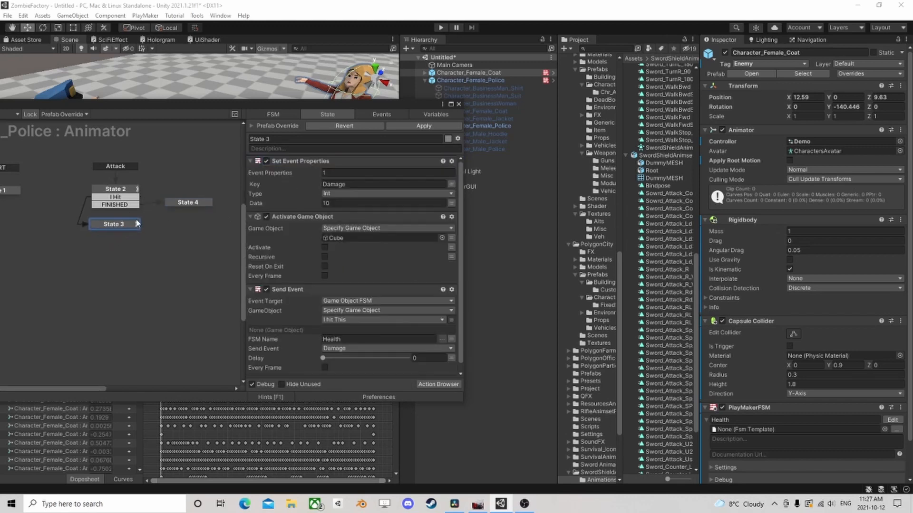
click(190, 203)
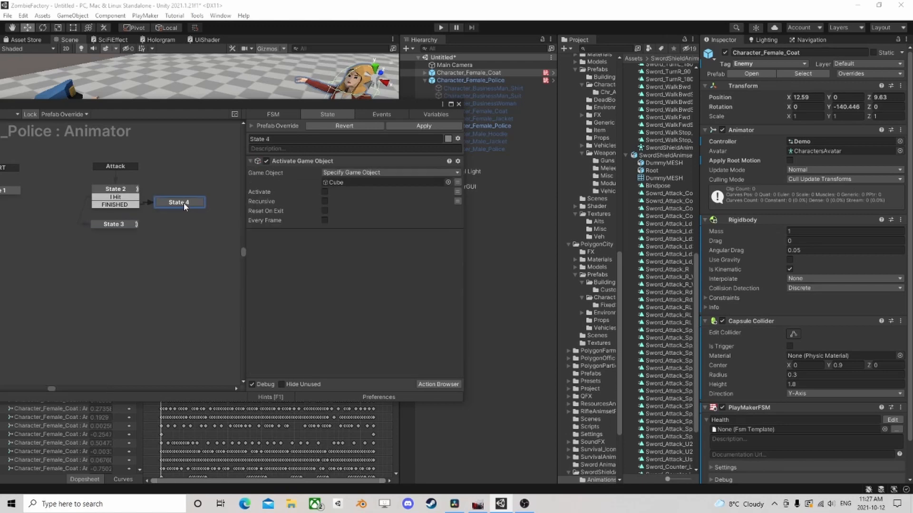
click(112, 225)
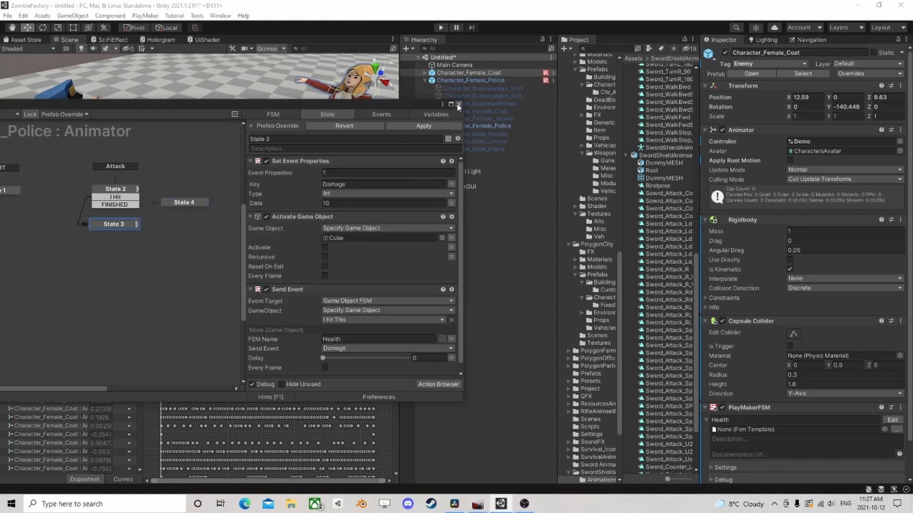
Review the damage-handling actions in State 2 of Character_Female_Coat's Health FSM.
click(462, 73)
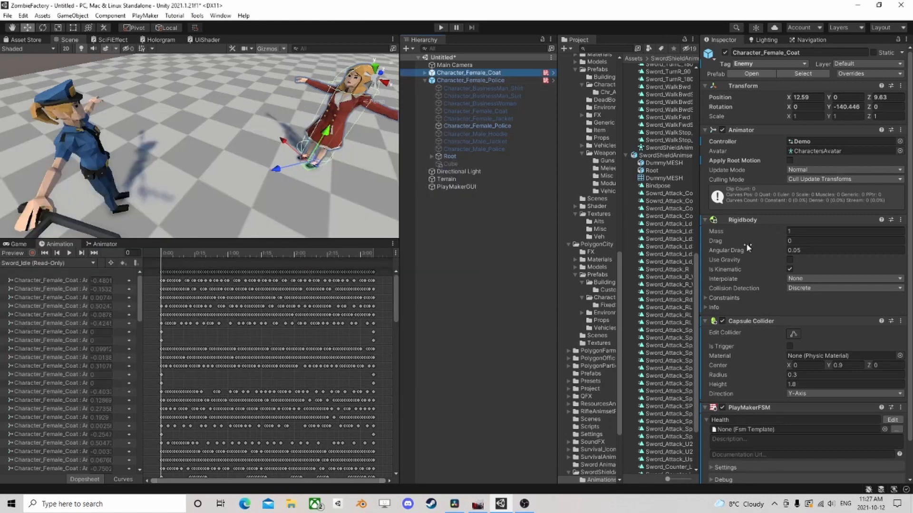
scroll(776, 299, down, 2)
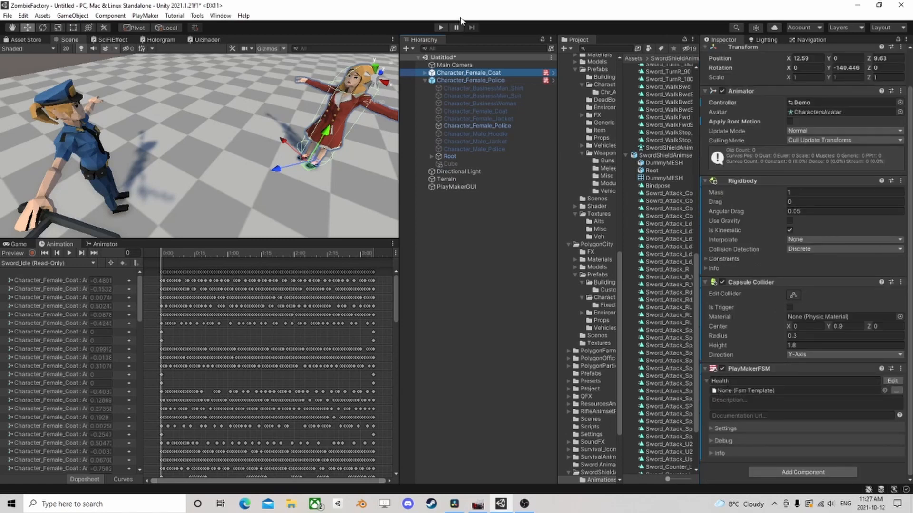
click(892, 381)
click(206, 218)
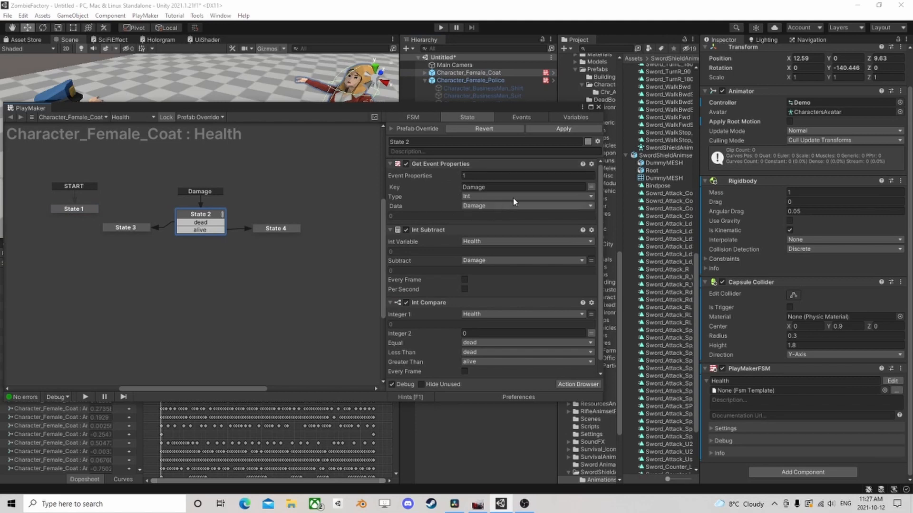
click(598, 107)
Play-test the scene to check the police character's attack on the enemy, and stop play mode.
key(ctrl+p)
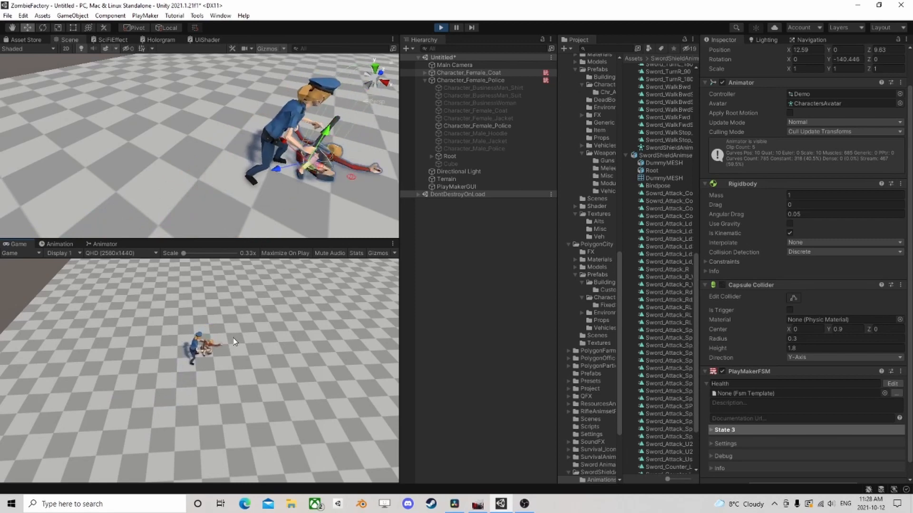
key(ctrl+p)
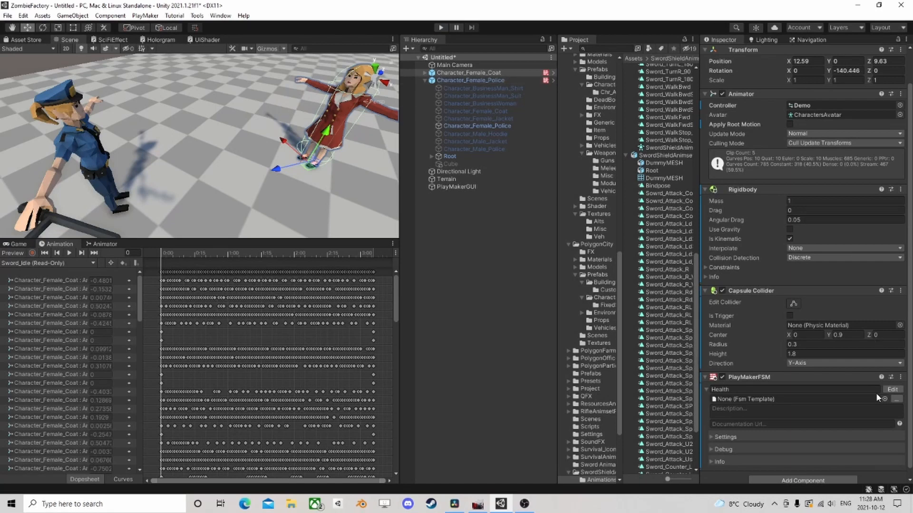
Set the Health variable to 30 in Character_Female_Coat's Health FSM.
click(894, 392)
click(551, 120)
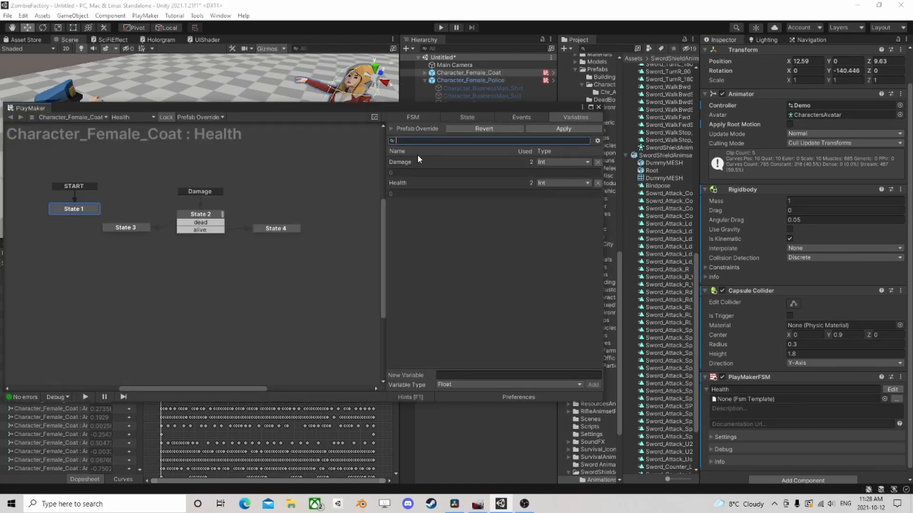
click(399, 184)
click(449, 347)
text(30)
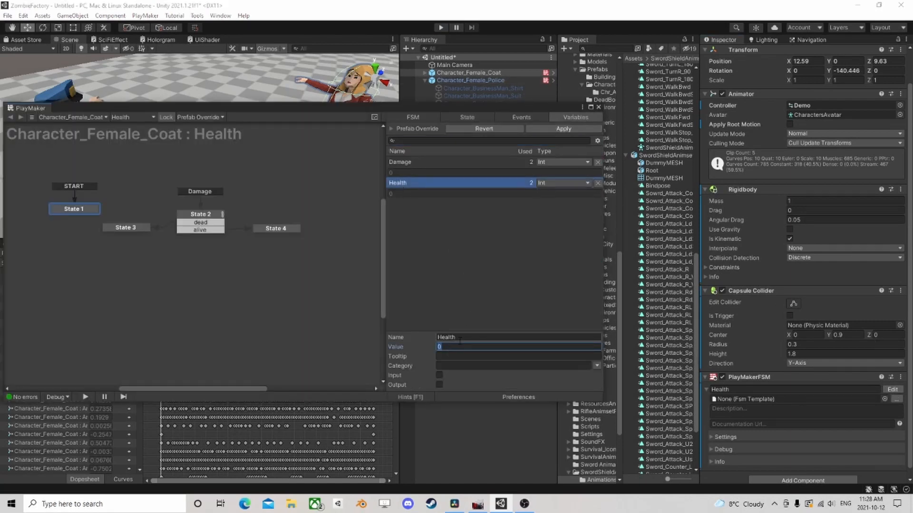
click(599, 108)
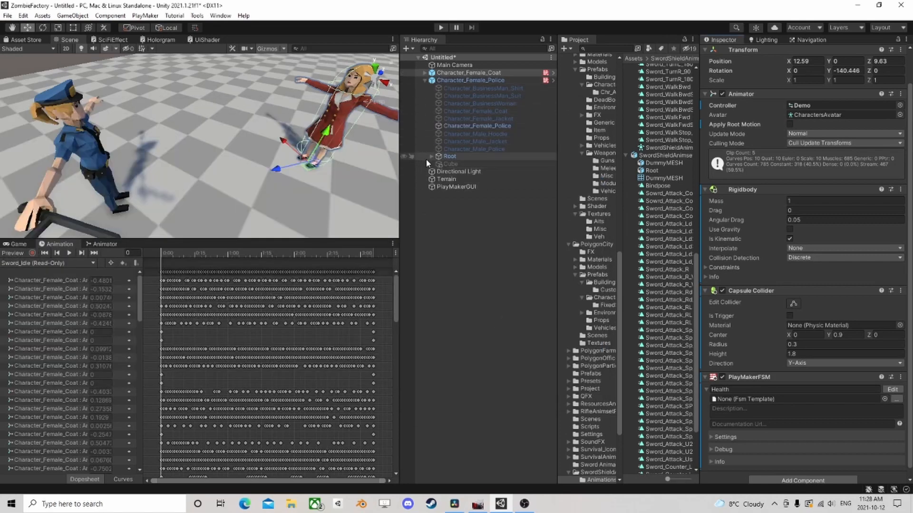
Create an empty child object under SM_Wep_Baton_01 in the police character's hand and shift it slightly along the baton.
alt+click(431, 157)
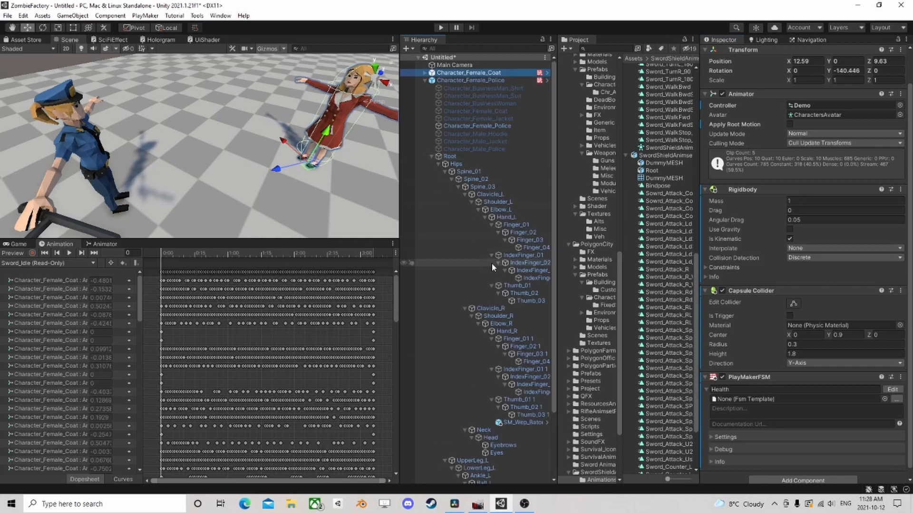
scroll(546, 228, down, 1)
drag(558, 230, 620, 229)
scroll(528, 288, down, 2)
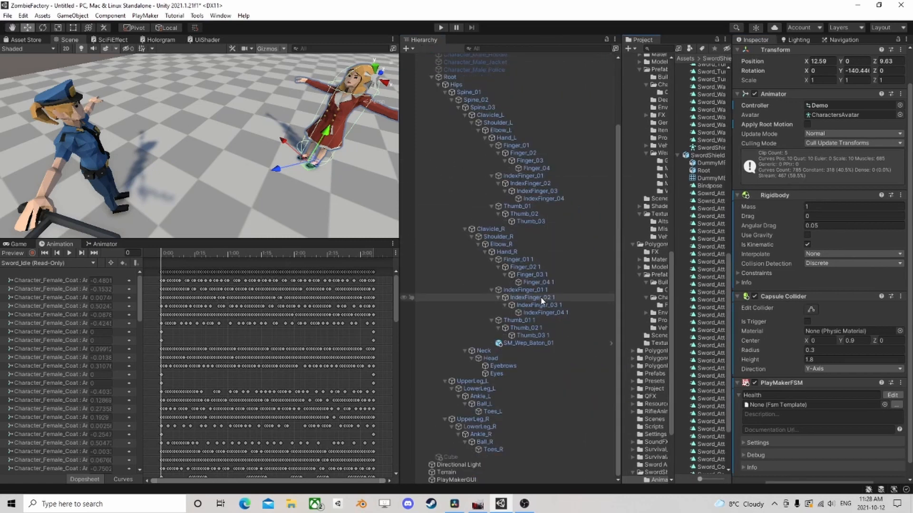
click(535, 343)
right_click(535, 343)
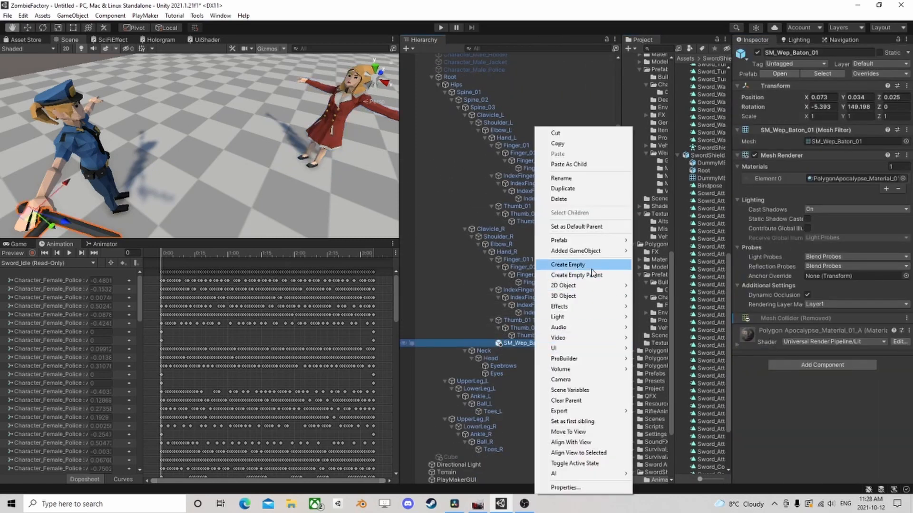
click(561, 263)
scroll(173, 193, down, 3)
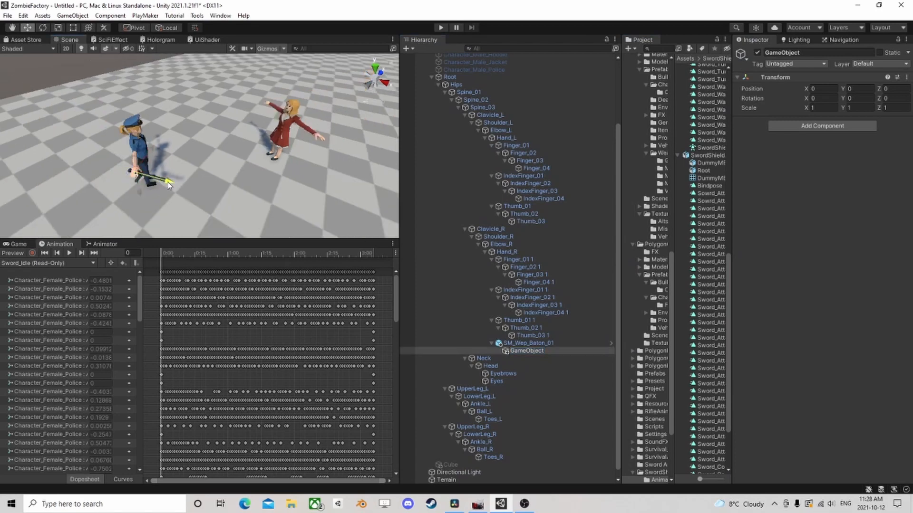
drag(180, 188, 187, 186)
Add a Create Object action to State 3 of Character_Female_Police's Animator FSM.
scroll(493, 146, up, 3)
click(470, 80)
scroll(872, 332, down, 2)
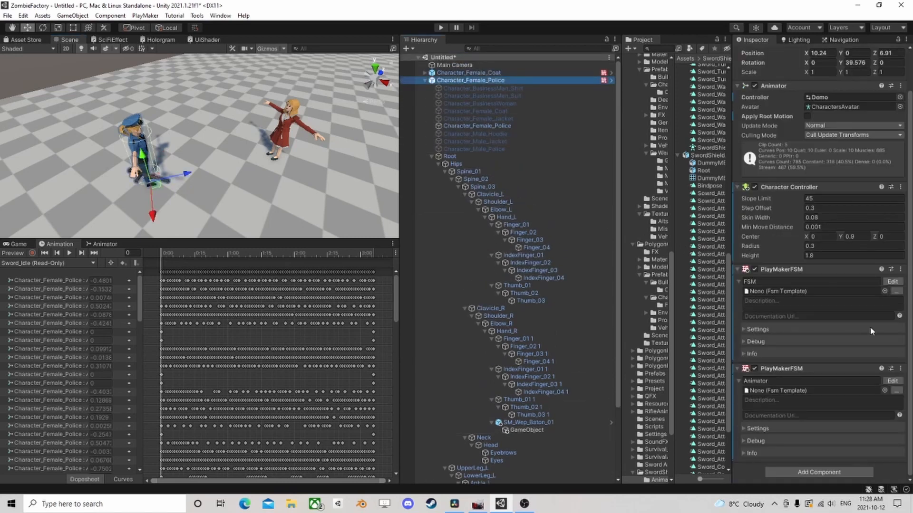
click(893, 381)
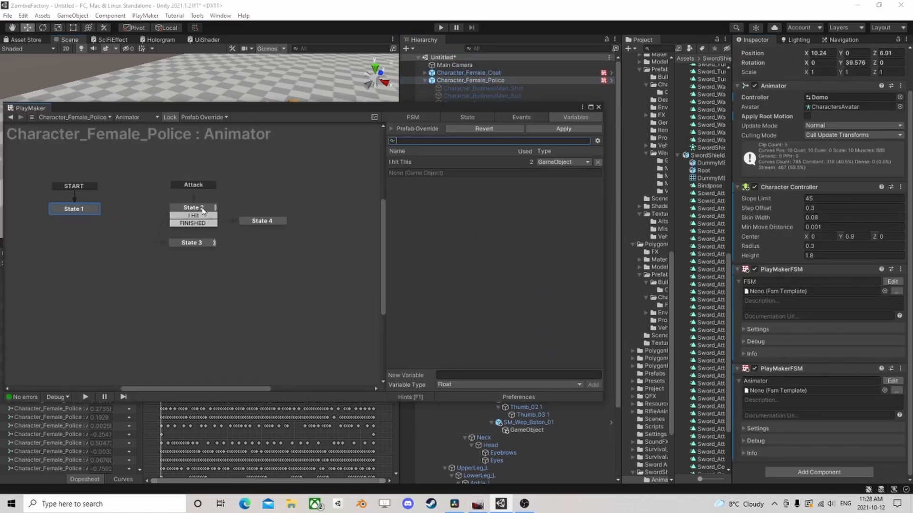
click(192, 244)
drag(455, 113, 239, 59)
click(363, 330)
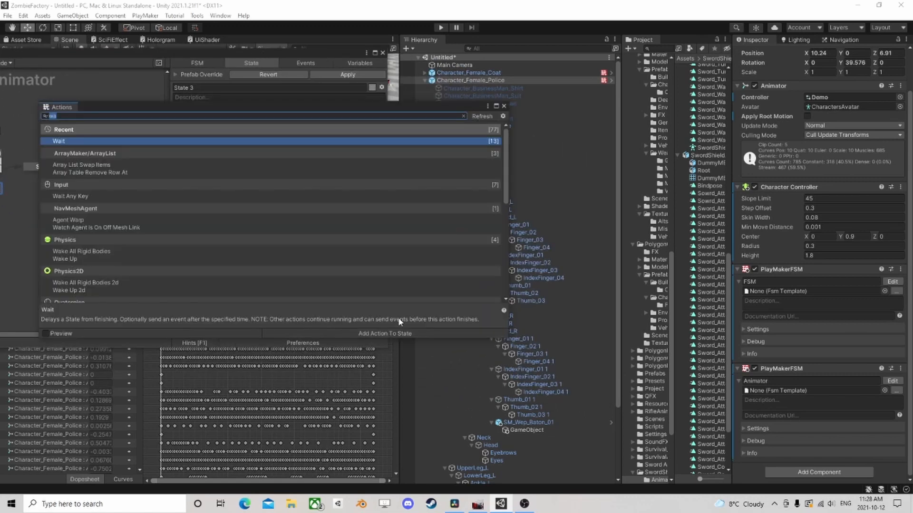
text(create)
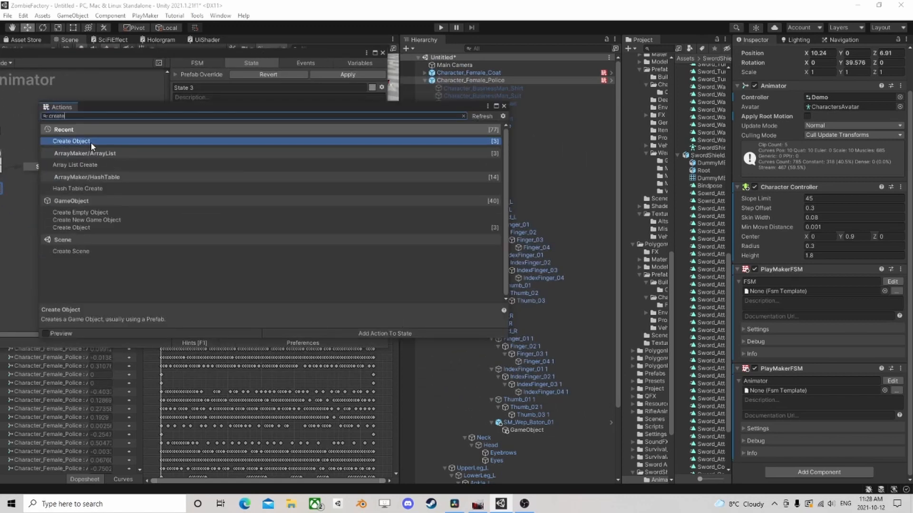
double_click(92, 143)
click(504, 107)
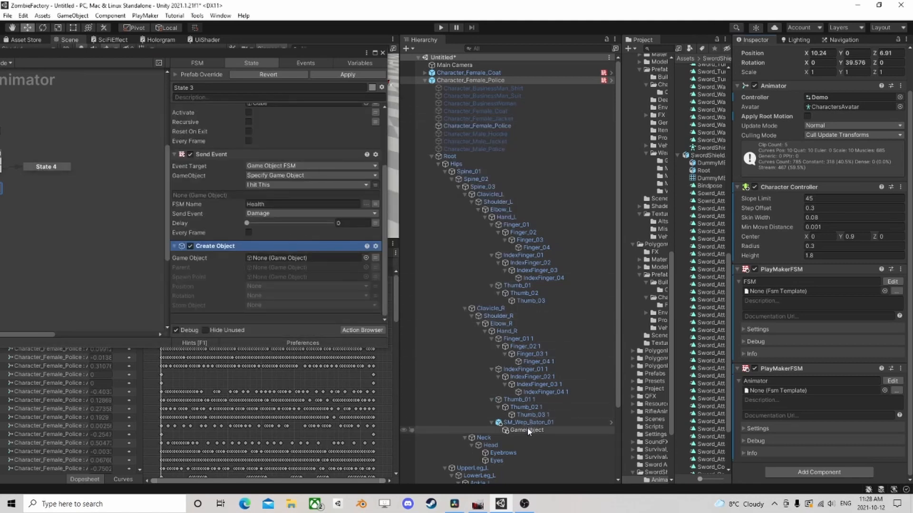
Set the Create Object action to spawn Blood_Impact_Large_Red_URP at the baton's empty GameObject.
drag(527, 430, 275, 276)
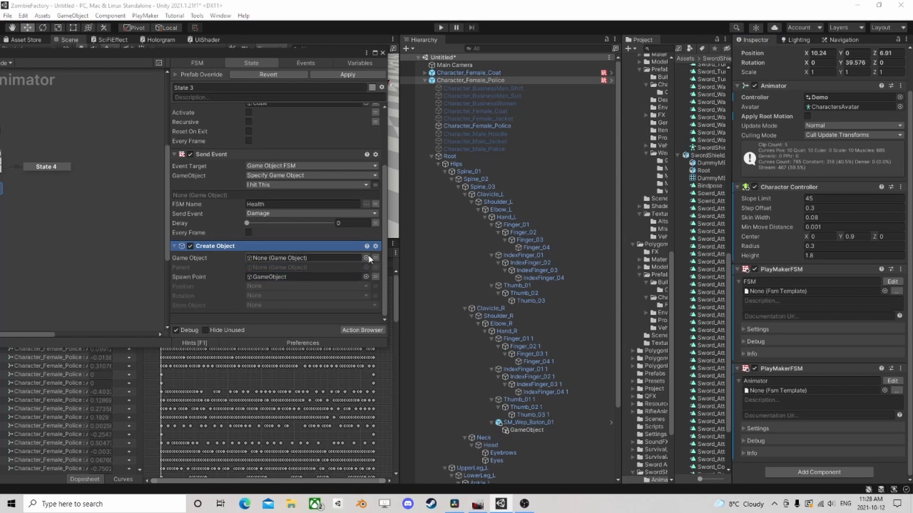
drag(616, 171, 536, 176)
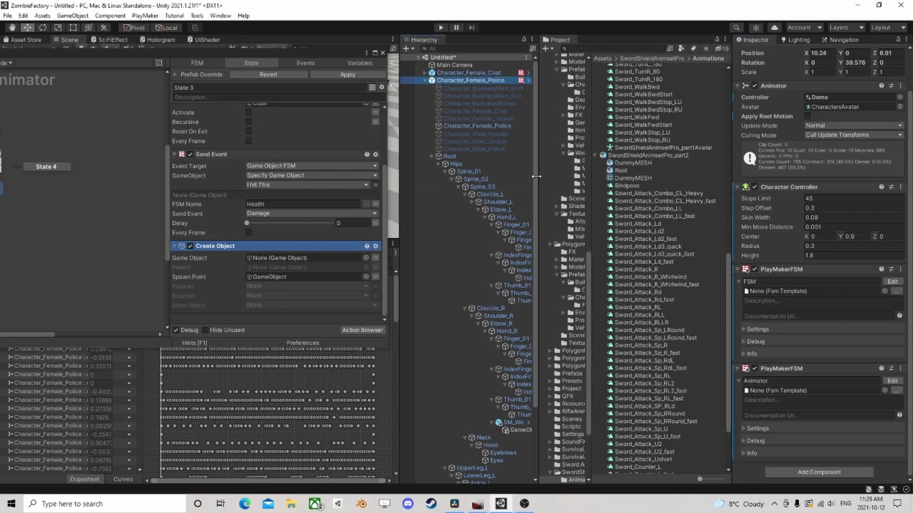
click(619, 48)
text(bloo)
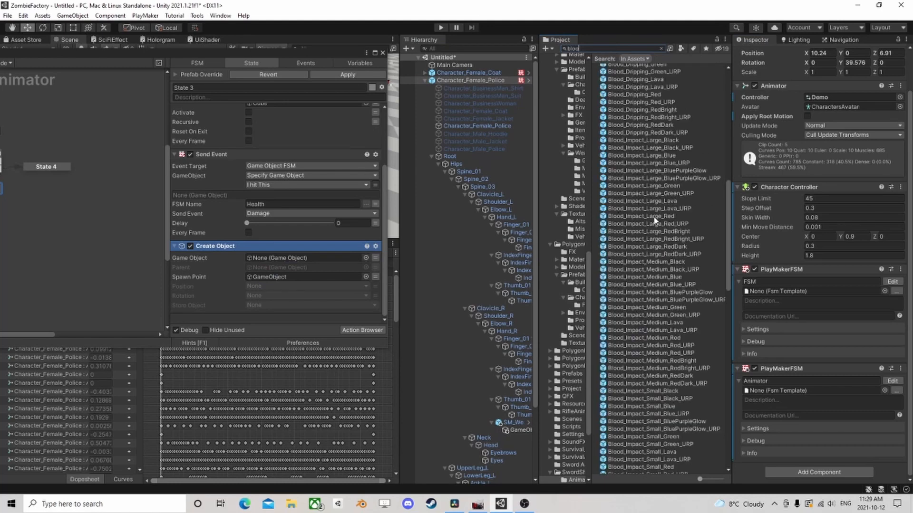
drag(662, 227, 285, 259)
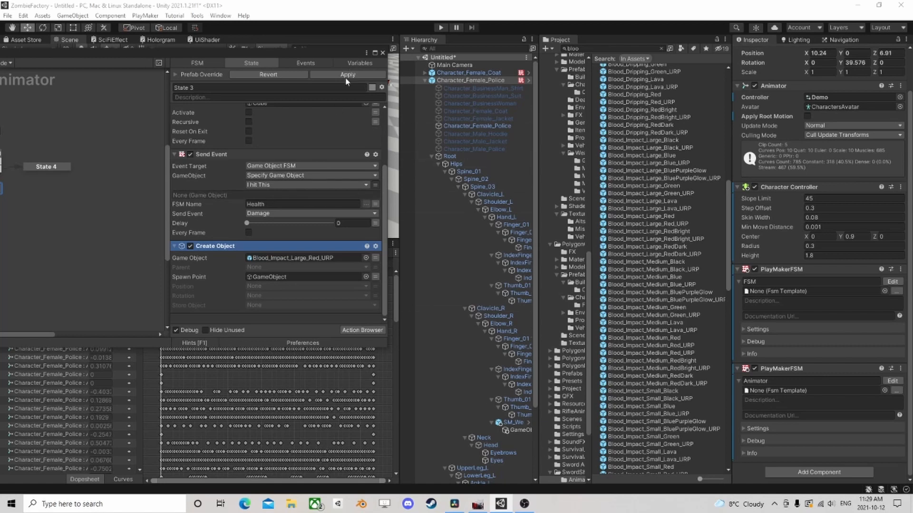
click(383, 56)
Play-test the police character's baton attack with the blood effect and the enemy's new health, and stop play mode.
click(441, 28)
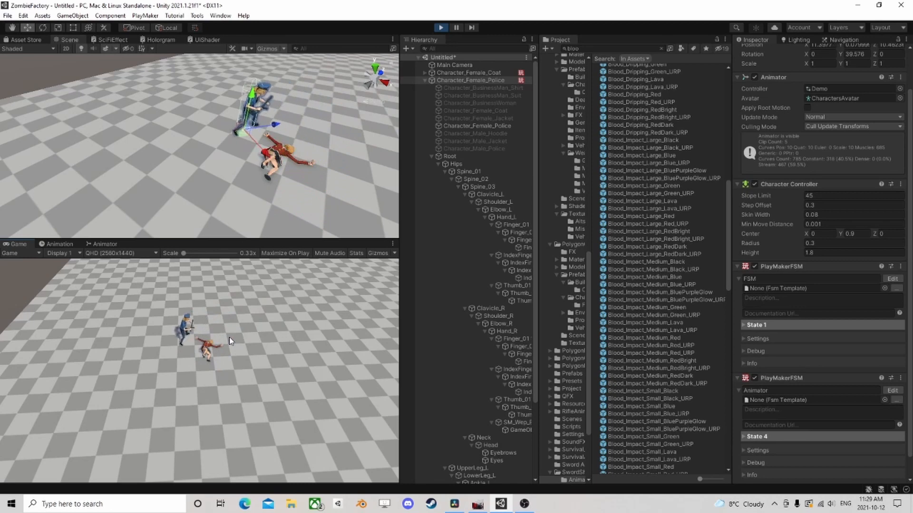
click(441, 28)
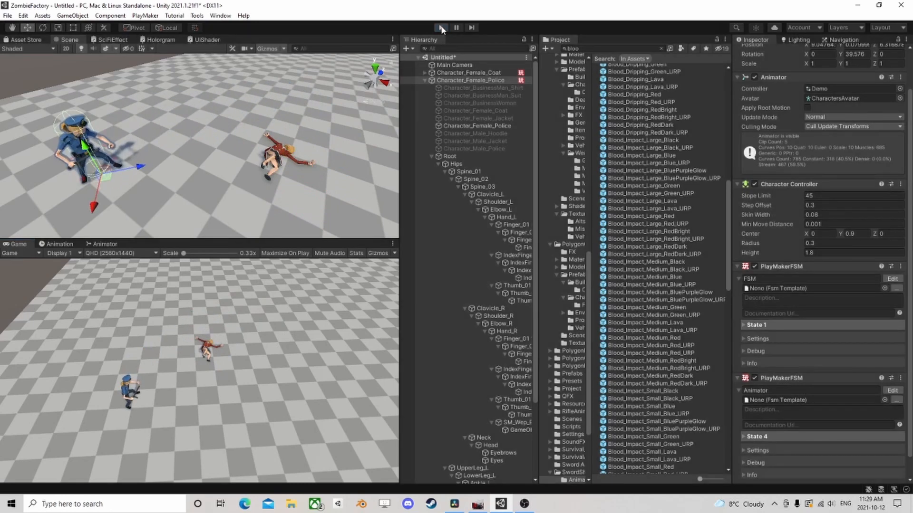